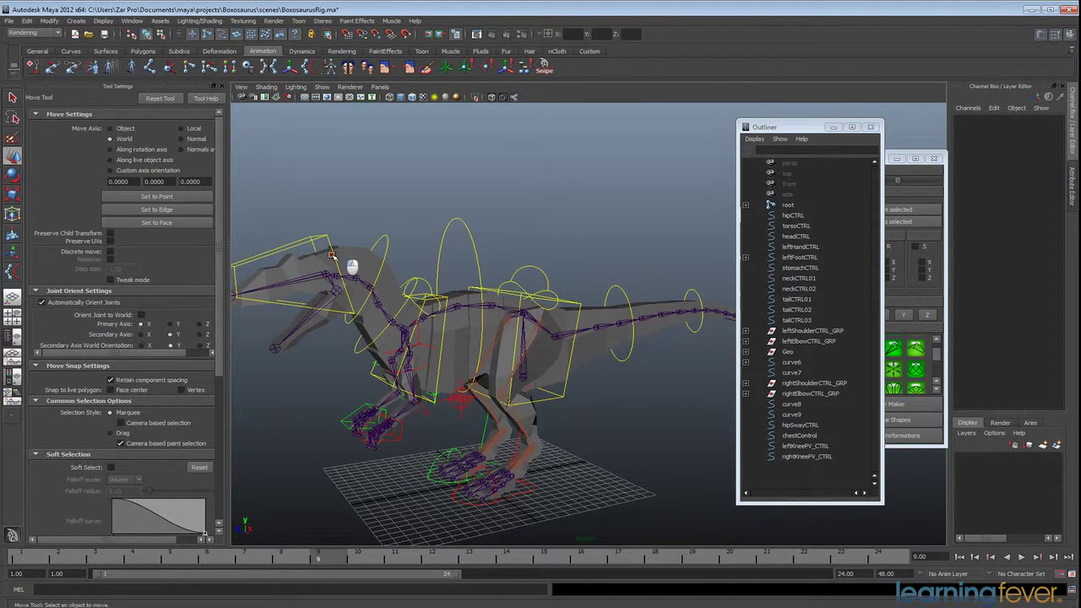
- Try to create an IK spline handle from the head joint to the joint at the base of the neck
{"action": "left_click_drag", "start_coordinate": [446, 314], "coordinate": [554, 347], "text": "alt"}
{"action": "right_click_drag", "start_coordinate": [554, 346], "coordinate": [642, 389], "text": "alt"}
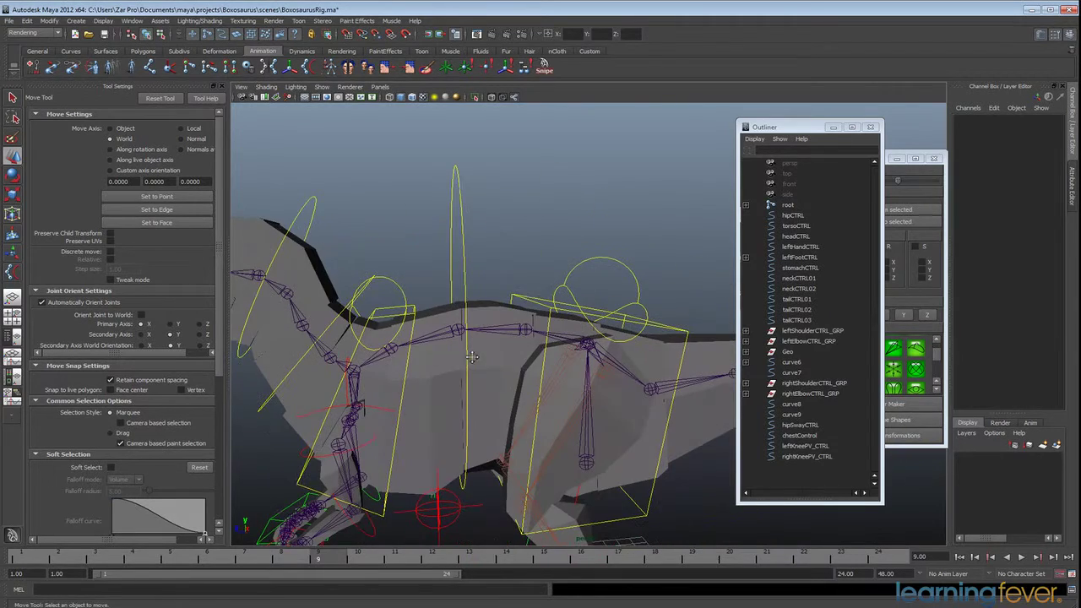
{"action": "left_click_drag", "start_coordinate": [641, 388], "coordinate": [569, 399], "text": "alt"}
{"action": "middle_click_drag", "start_coordinate": [657, 408], "coordinate": [587, 396], "text": "alt"}
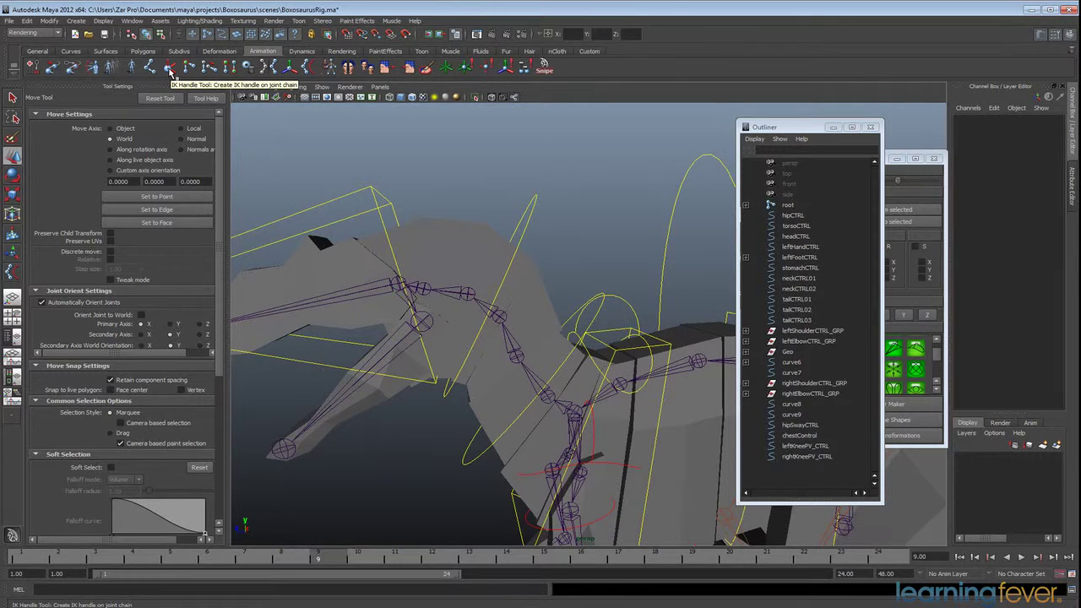
{"action": "left_click", "coordinate": [309, 67]}
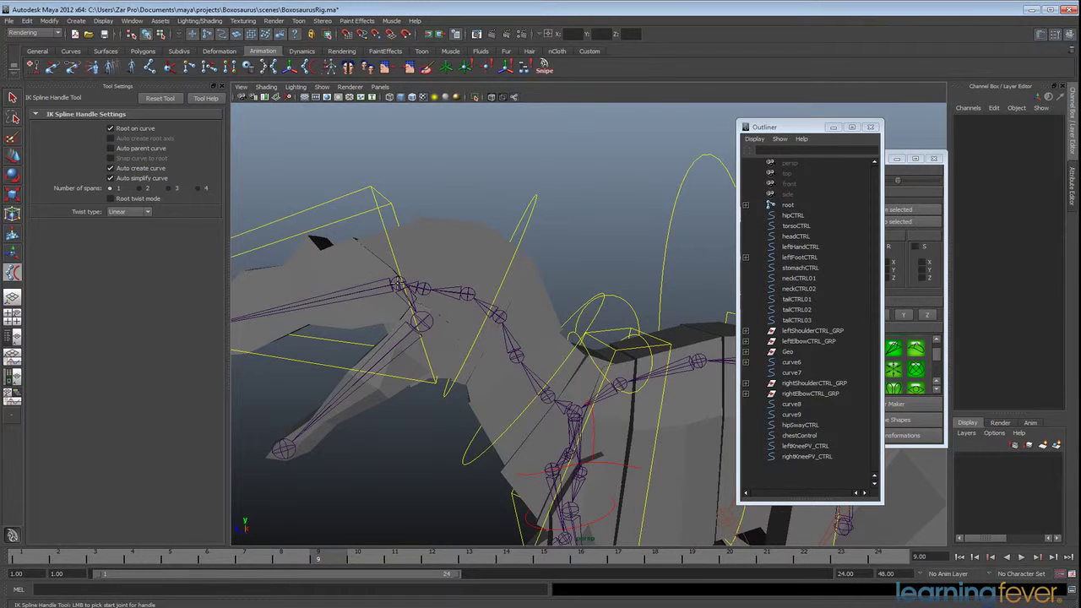
{"action": "left_click", "coordinate": [397, 285]}
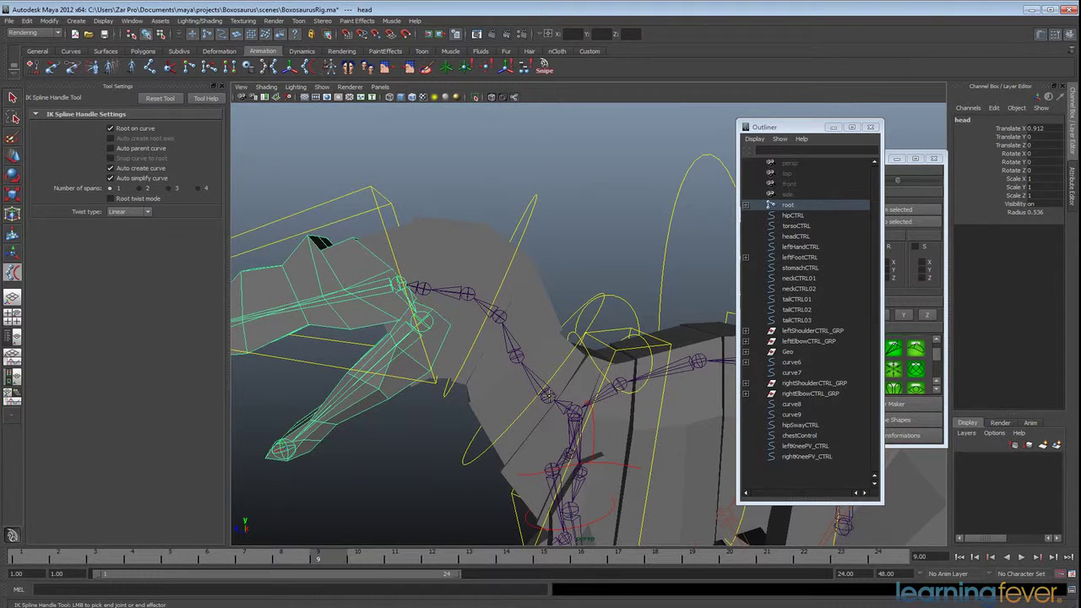
{"action": "left_click", "coordinate": [547, 394]}
{"action": "key", "text": "w"}
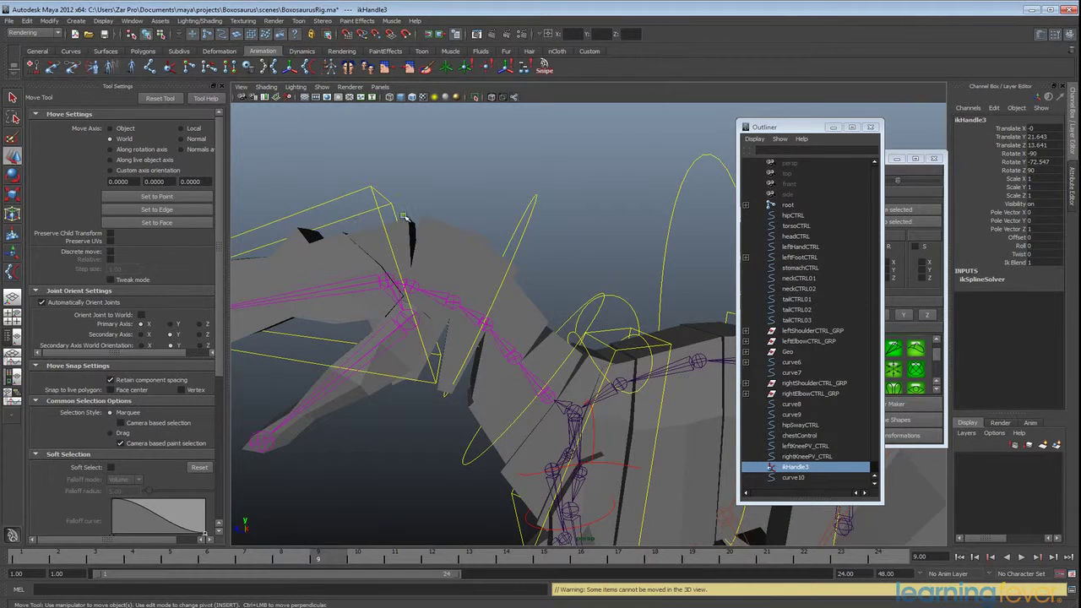
{"action": "key", "text": "ctrl+z"}
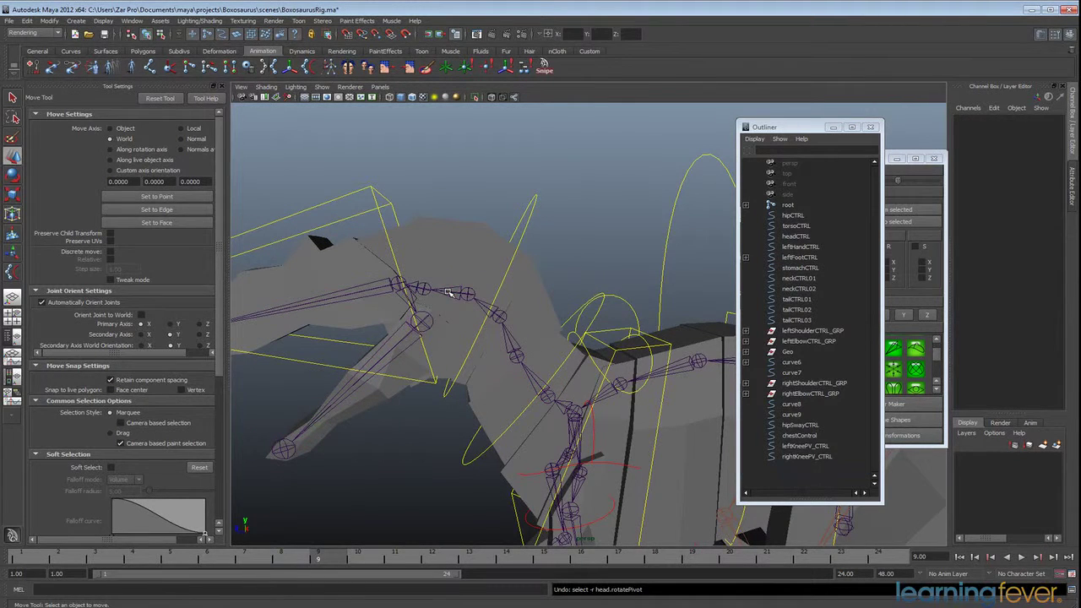
- Select the five neck geometry pieces, polySurface55, 54, 57, 58 and 59, and unparent them from the joints
{"action": "left_click", "coordinate": [445, 251]}
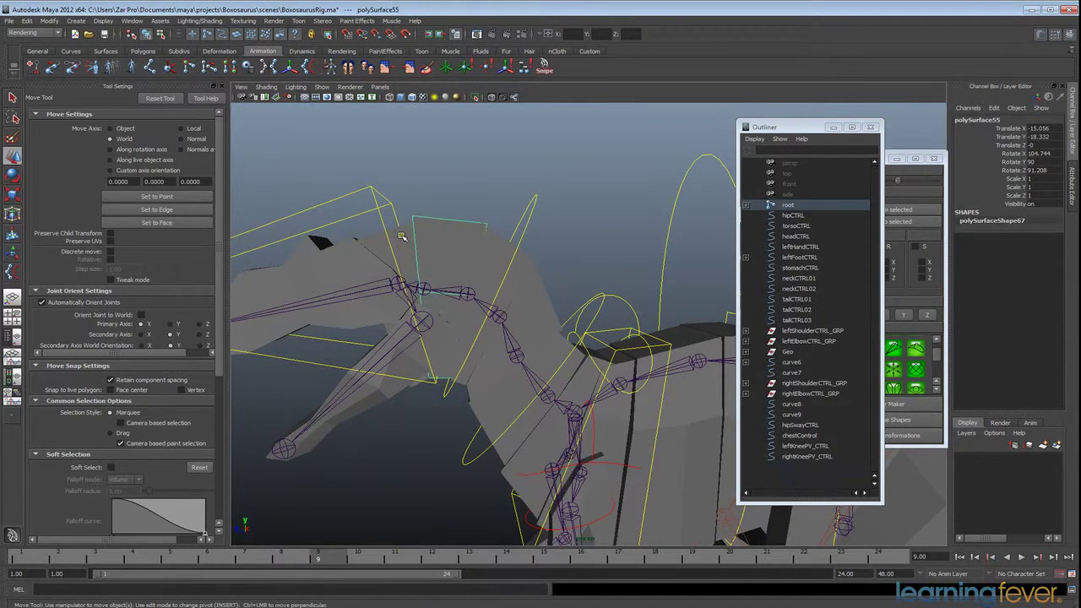
{"action": "left_click", "coordinate": [536, 299], "text": "shift"}
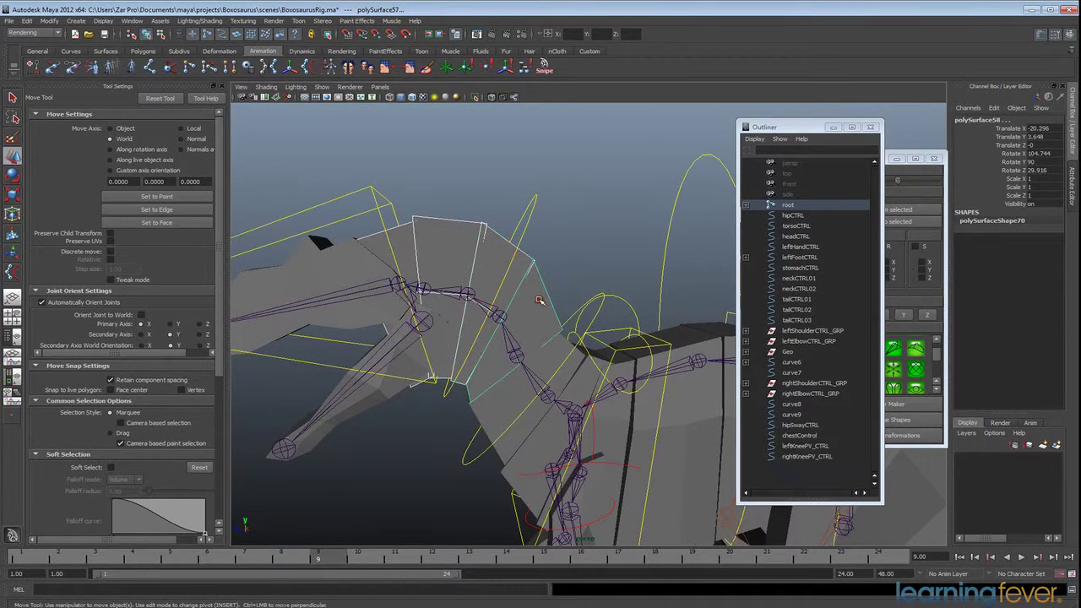
{"action": "left_click", "coordinate": [555, 354], "text": "shift"}
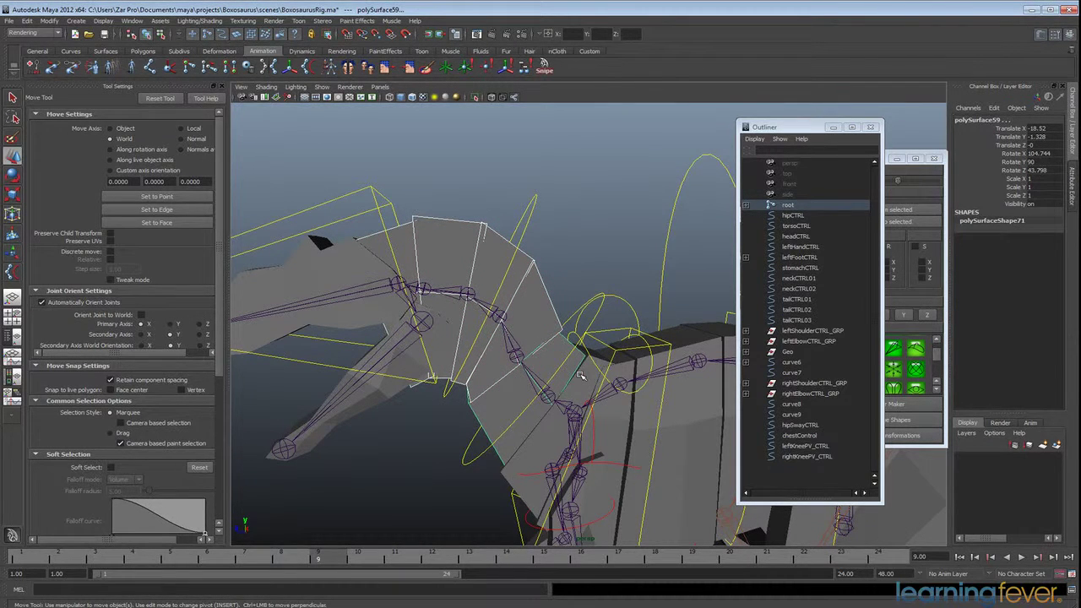
{"action": "key", "text": "shift+p"}
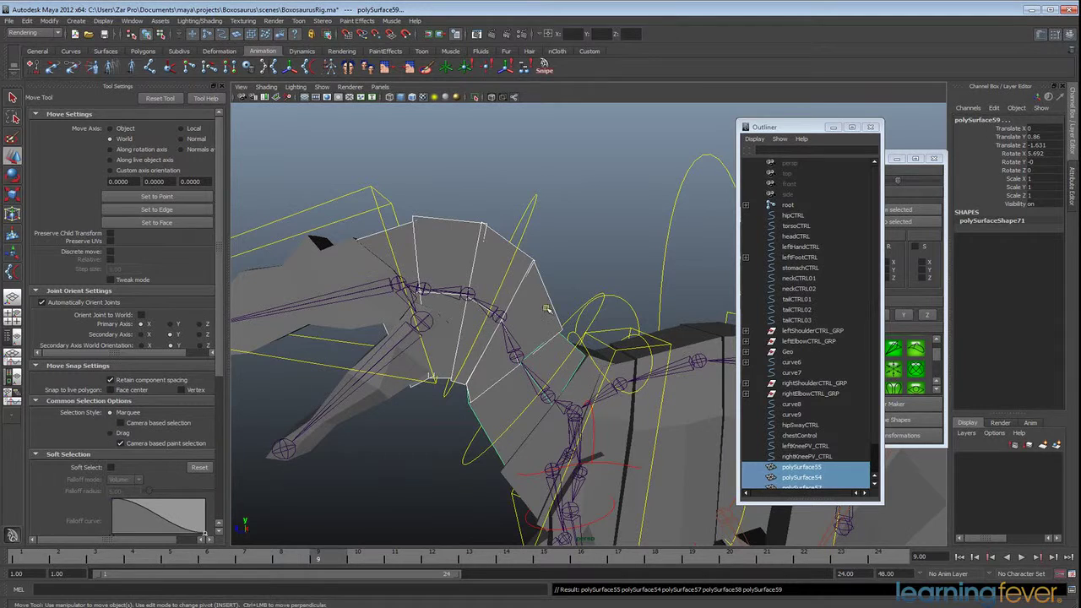
- Create an IK spline handle with an automatic curve from the head joint to the joint at the base of the neck
{"action": "left_click", "coordinate": [309, 67]}
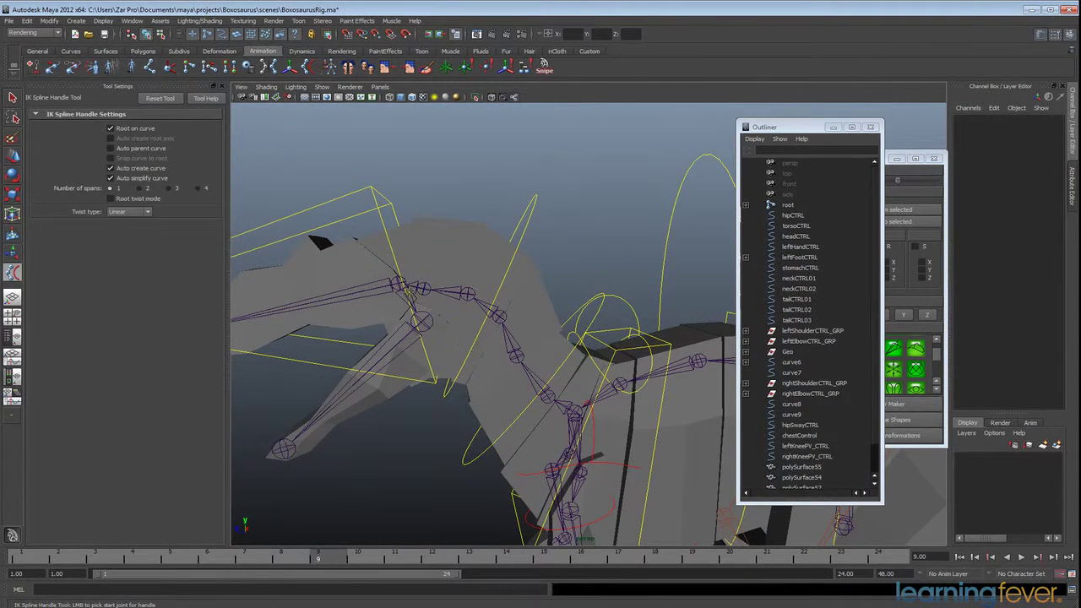
{"action": "left_click", "coordinate": [401, 286]}
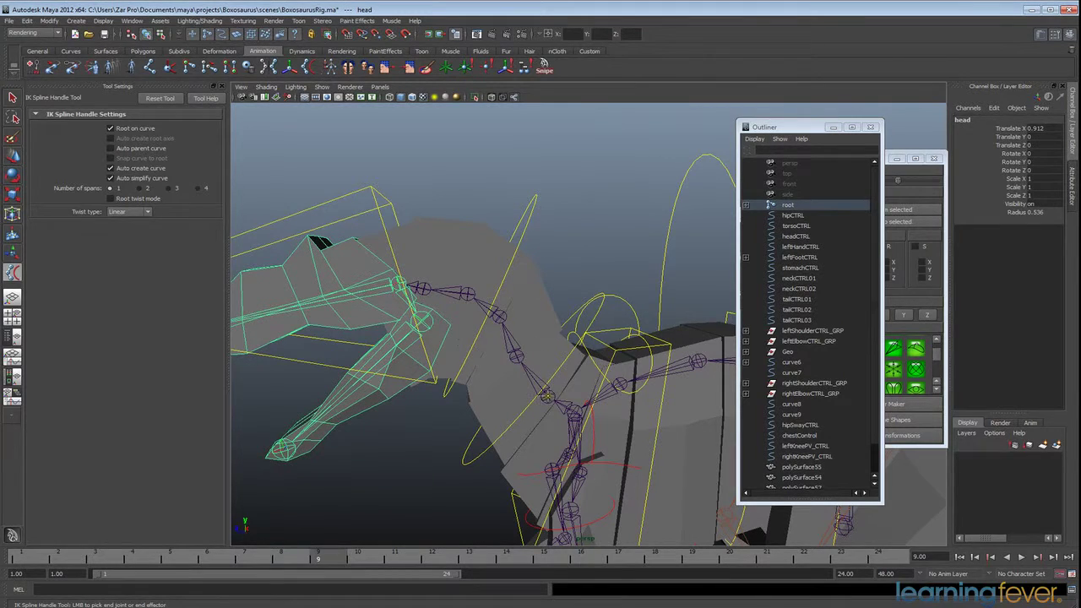
{"action": "left_click", "coordinate": [547, 395]}
{"action": "key", "text": "w"}
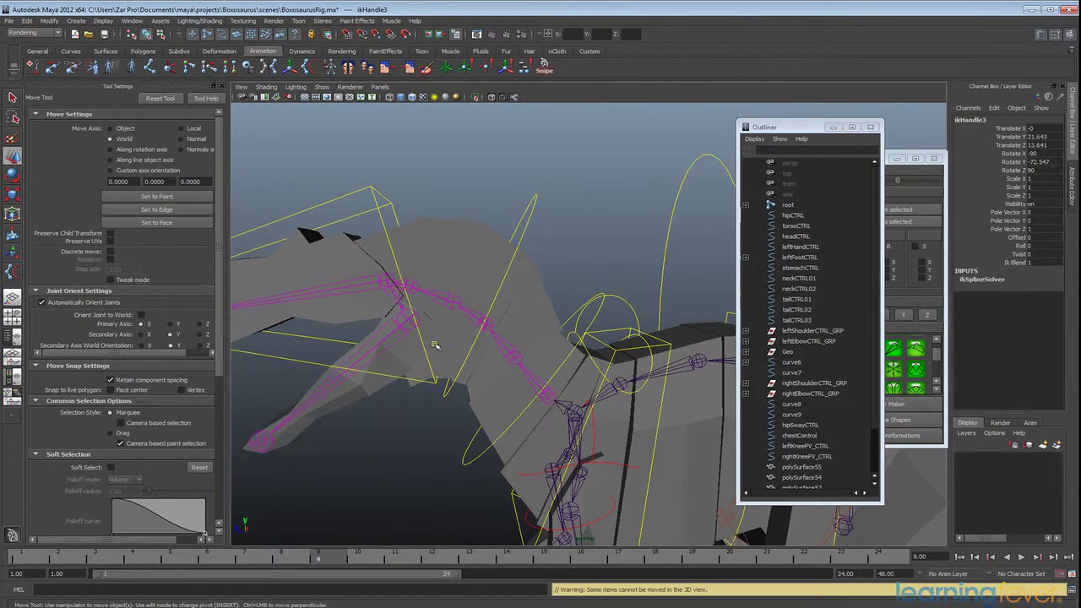
- Locate the new spline handle and its curve in the Outliner and select curve10
{"action": "left_click_drag", "start_coordinate": [434, 345], "coordinate": [578, 342], "text": "alt"}
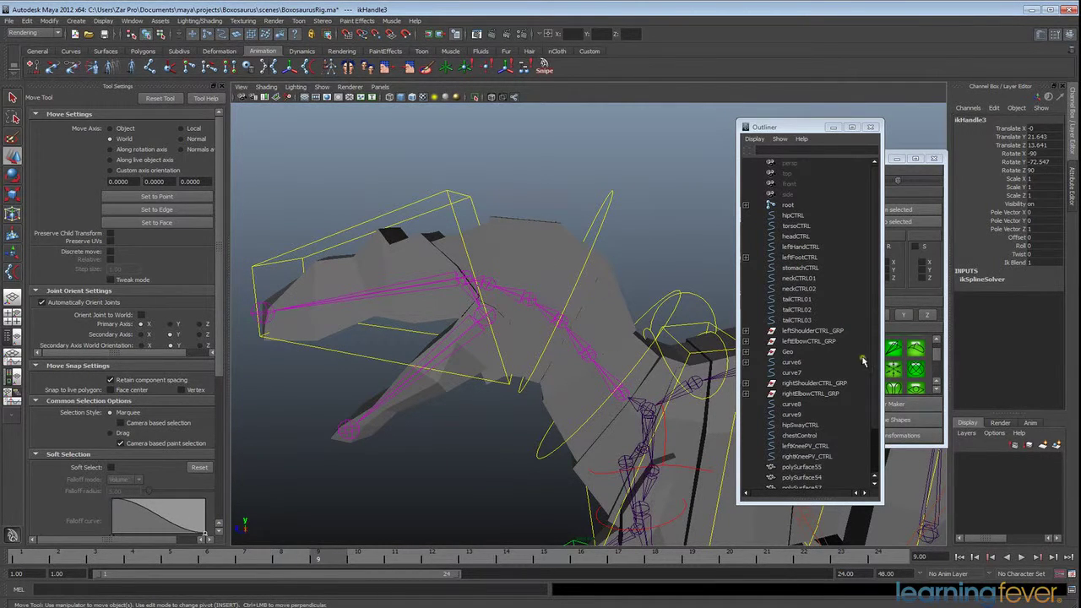
{"action": "left_click_drag", "start_coordinate": [875, 394], "coordinate": [877, 451]}
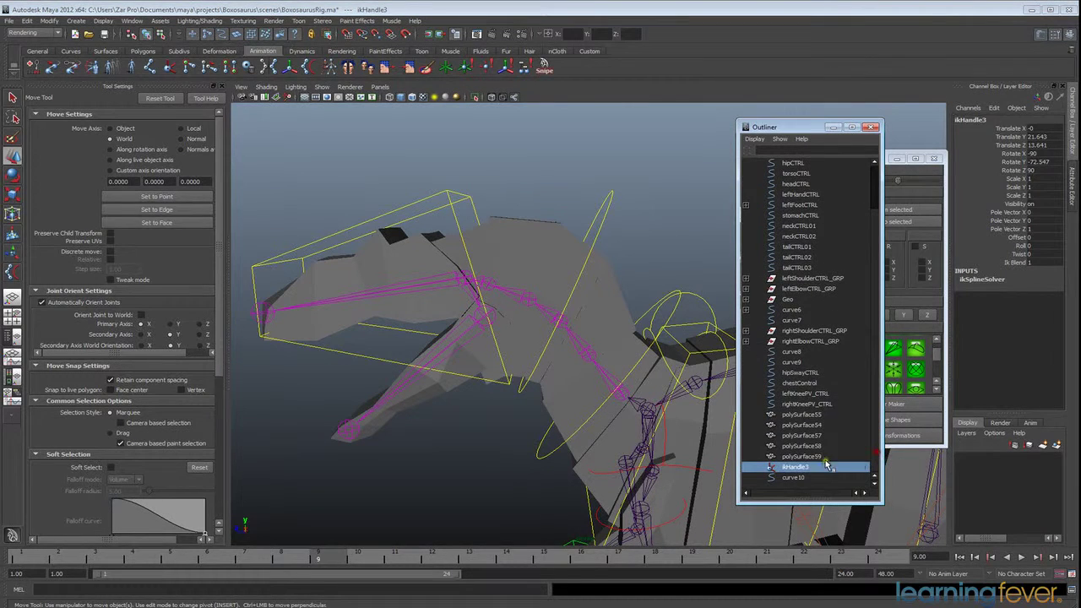
{"action": "left_click", "coordinate": [796, 478]}
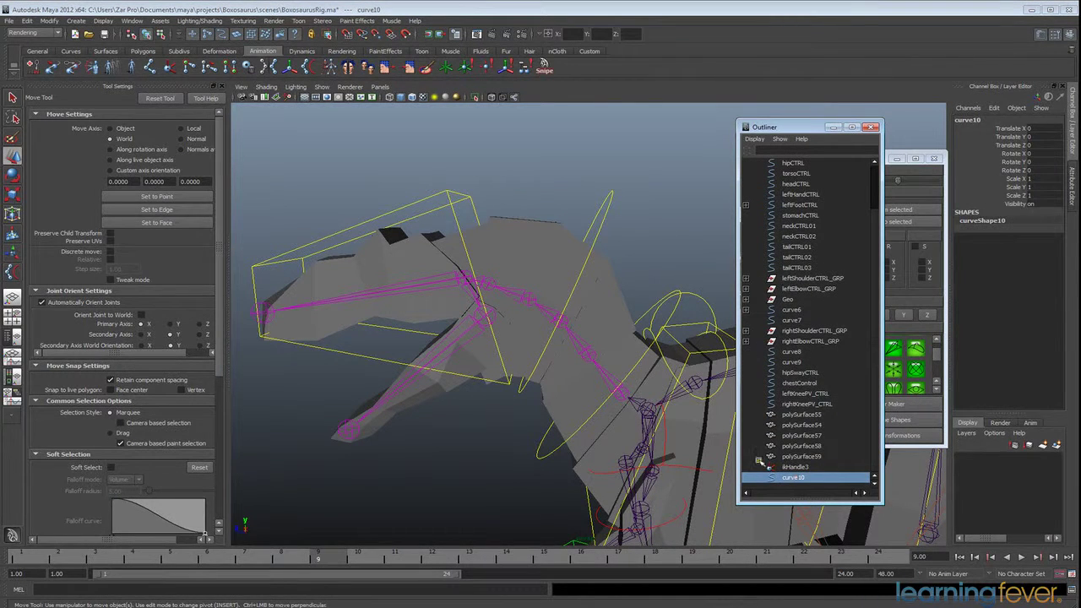
- Try scaling ikHandle3 uniformly, then undo the scale
{"action": "left_click", "coordinate": [792, 468]}
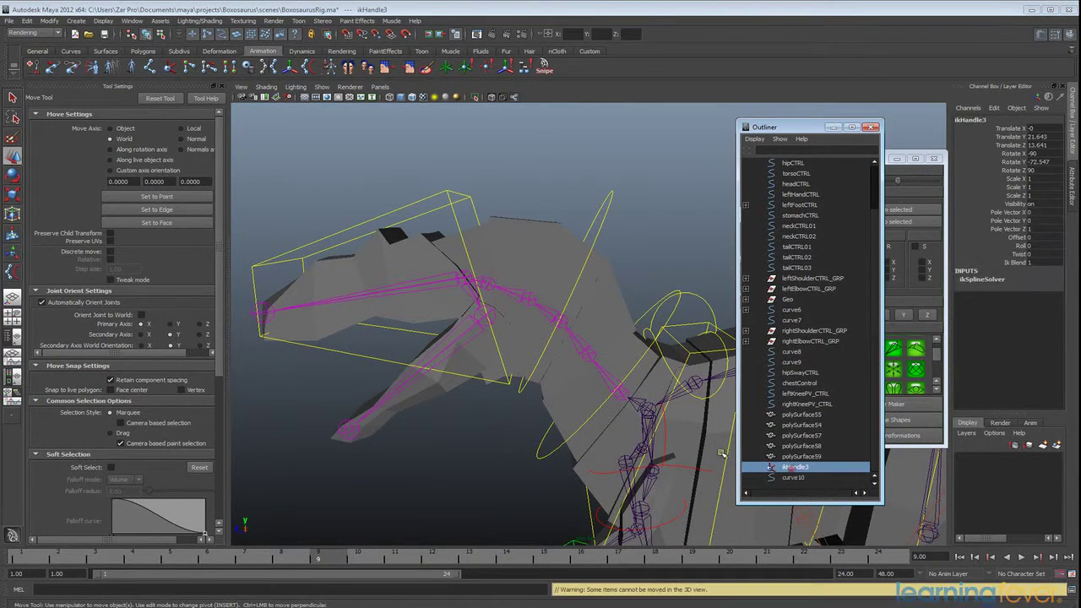
{"action": "left_click_drag", "start_coordinate": [510, 335], "coordinate": [507, 285], "text": "alt"}
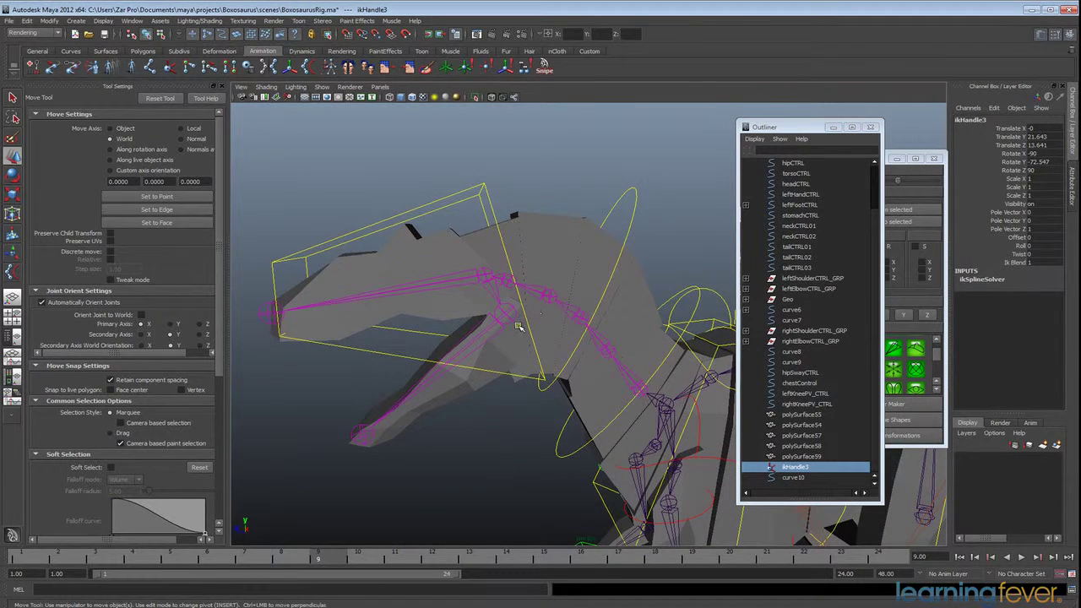
{"action": "left_click_drag", "start_coordinate": [518, 327], "coordinate": [516, 330]}
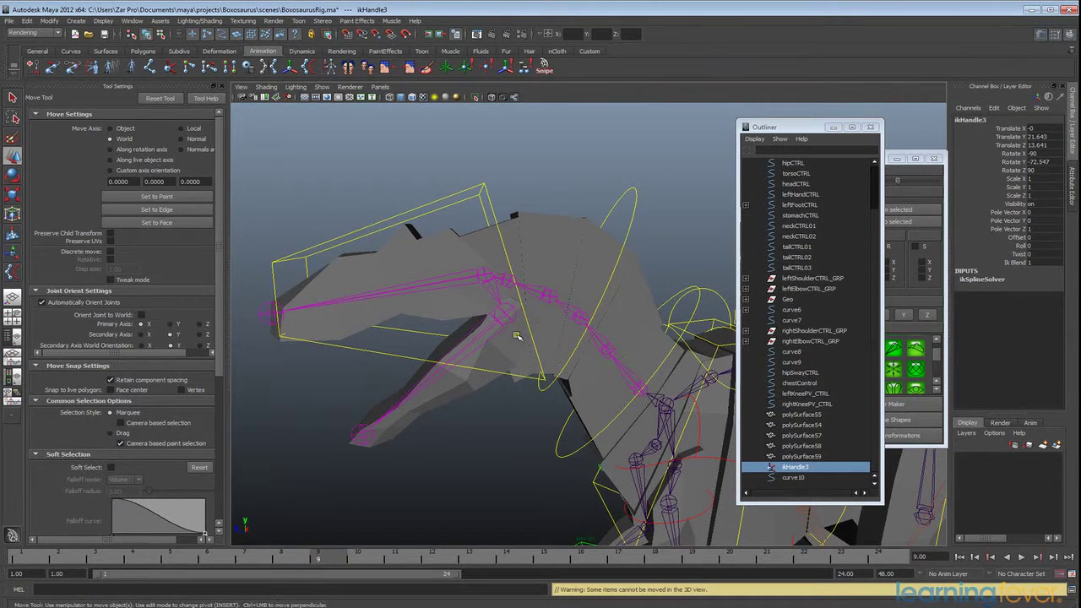
{"action": "key", "text": "r"}
{"action": "left_click_drag", "start_coordinate": [497, 281], "coordinate": [530, 295]}
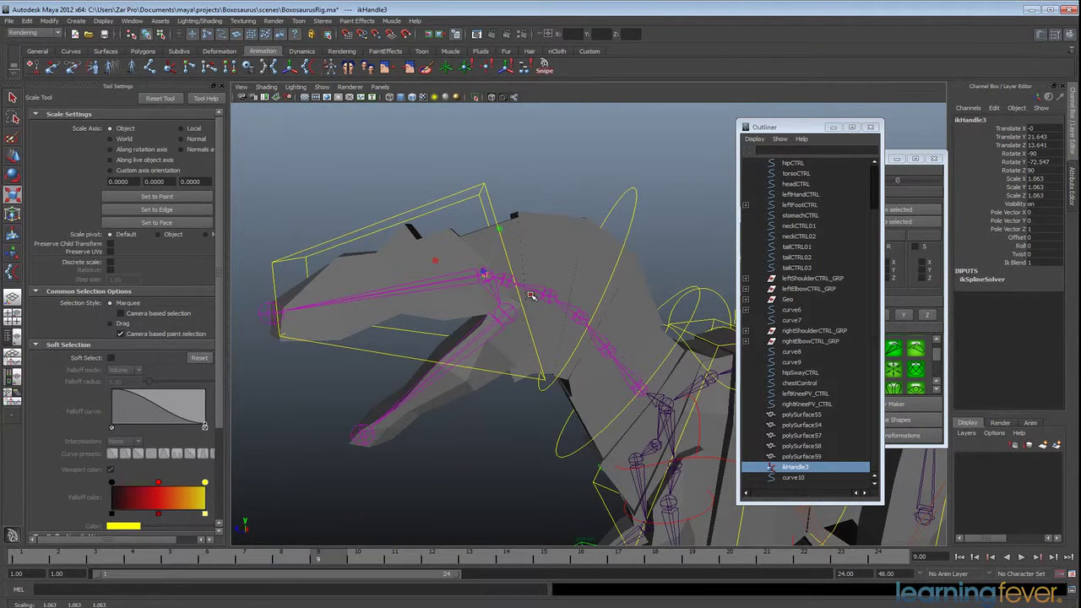
{"action": "key", "text": "ctrl+z"}
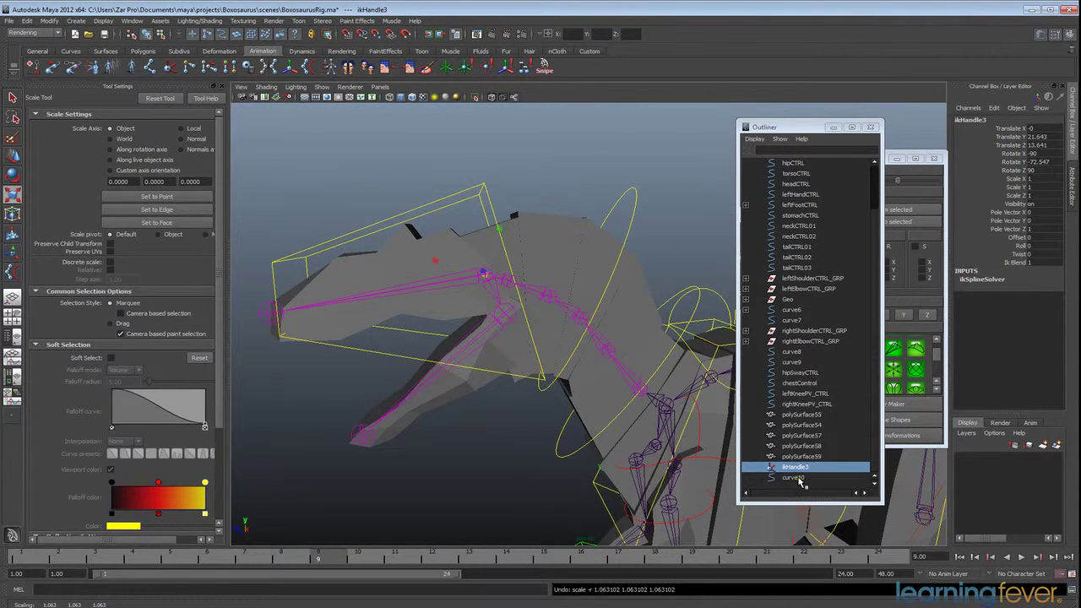
- Display curve10 in component mode and hide the polygons in the viewport to expose its control vertices
{"action": "left_click", "coordinate": [798, 478]}
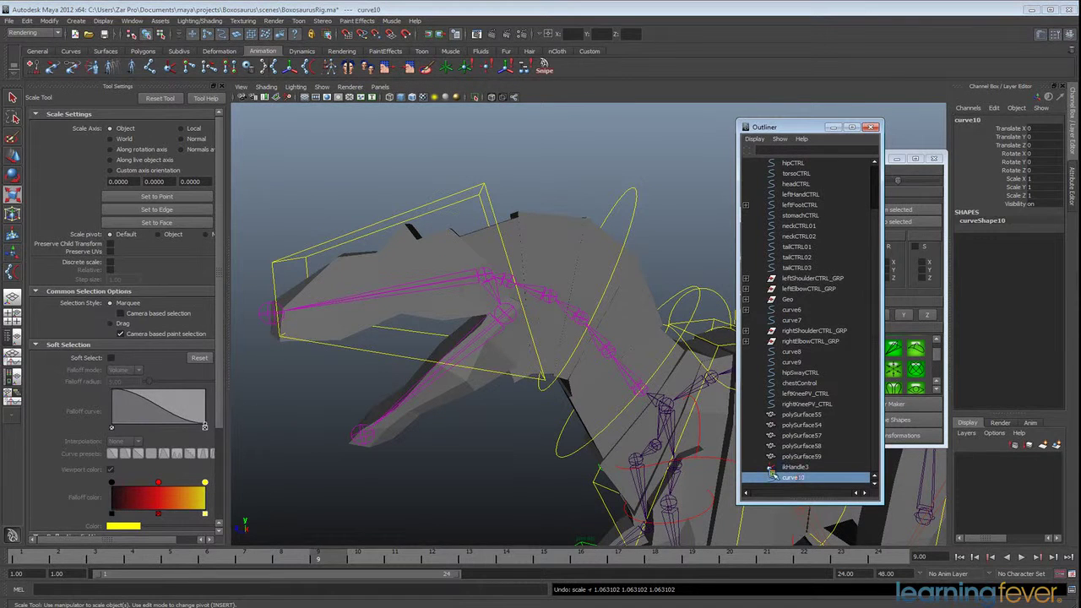
{"action": "key", "text": "f"}
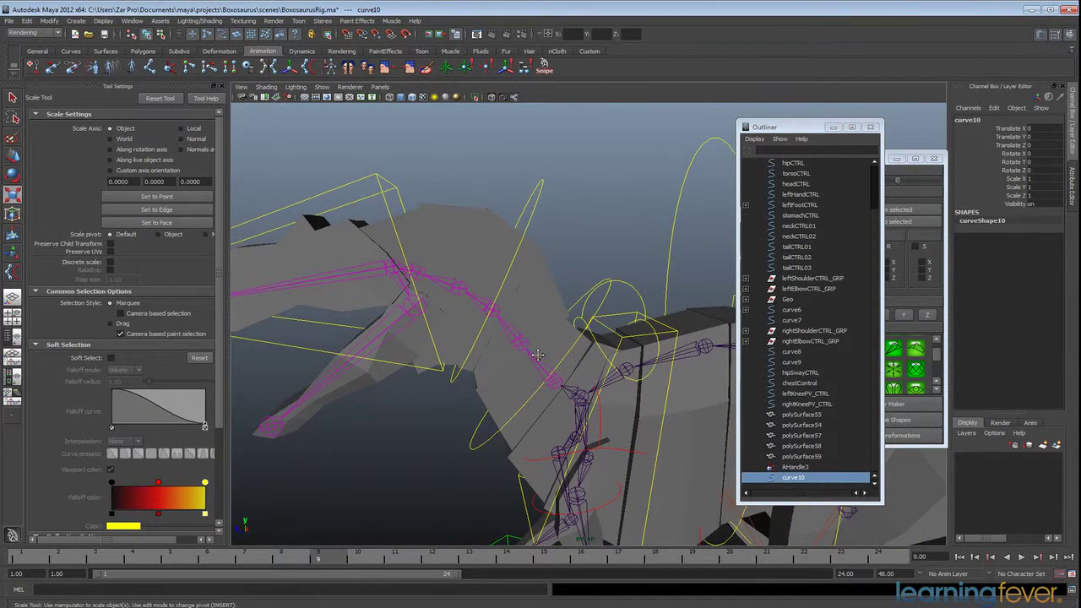
{"action": "left_click", "coordinate": [537, 354]}
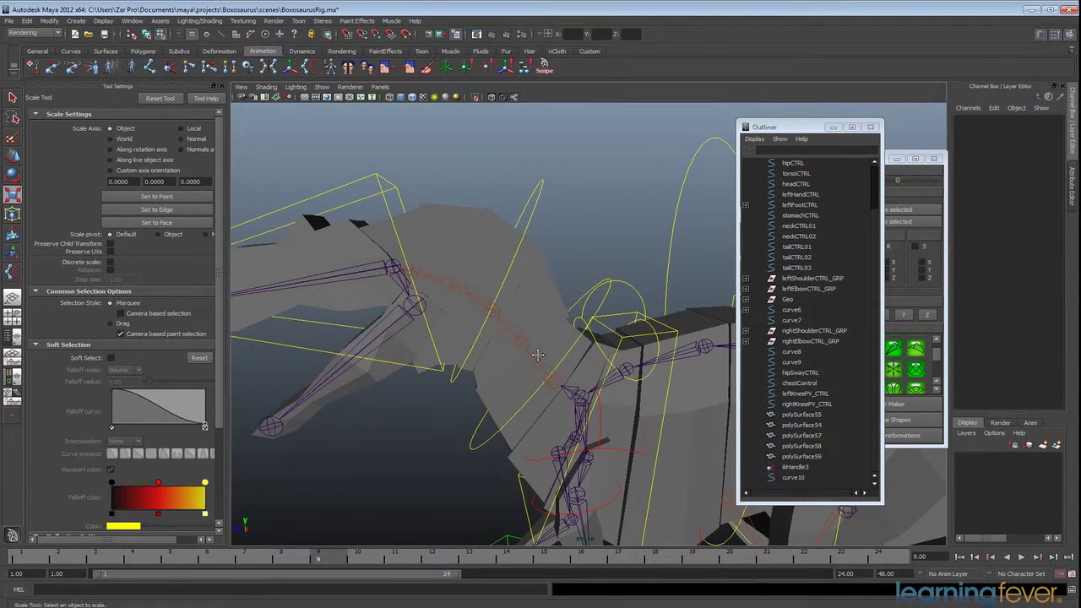
{"action": "left_click", "coordinate": [324, 89]}
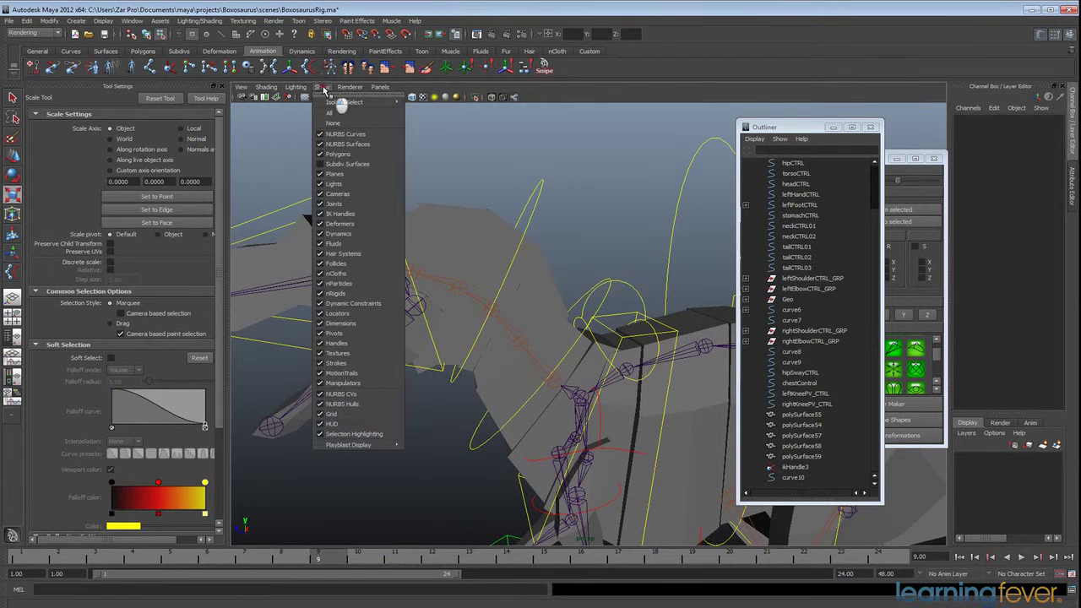
{"action": "left_click", "coordinate": [347, 158]}
{"action": "scroll", "coordinate": [576, 399], "scroll_direction": "up", "scroll_amount": 4}
{"action": "middle_click_drag", "start_coordinate": [405, 362], "coordinate": [535, 365], "text": "alt"}
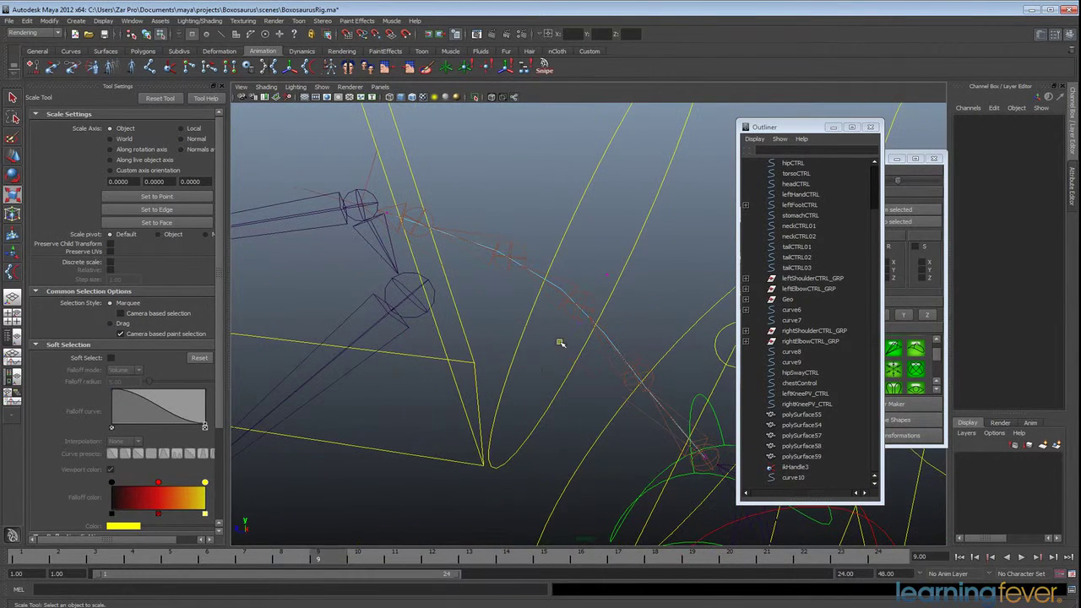
- Move the middle control vertices cv[1] and cv[2] of curve10 to bend the neck joint chain
{"action": "left_click_drag", "start_coordinate": [591, 268], "coordinate": [648, 308]}
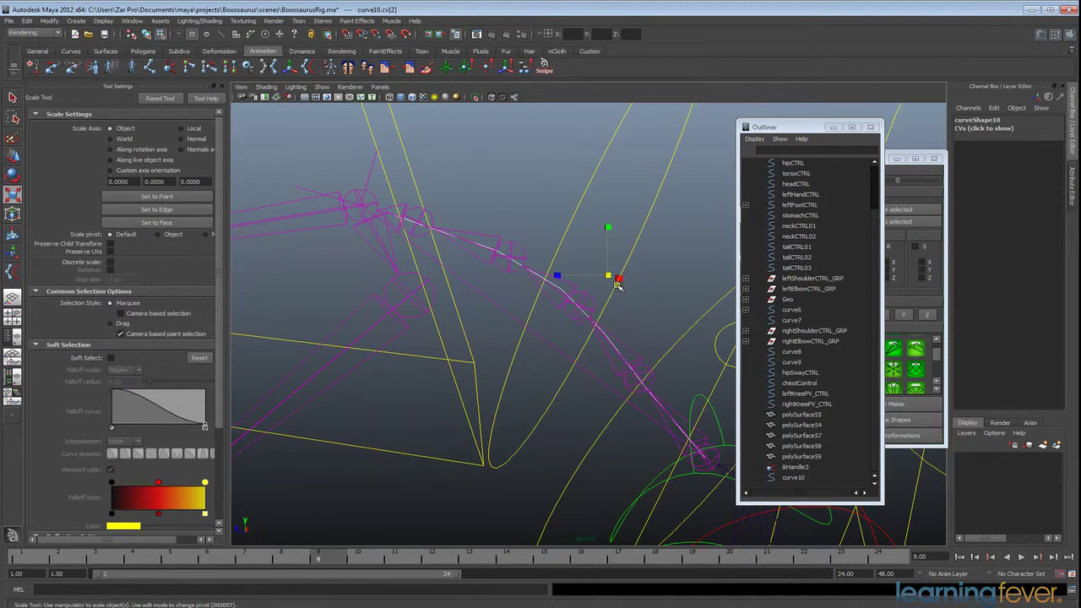
{"action": "key", "text": "w"}
{"action": "left_click_drag", "start_coordinate": [608, 277], "coordinate": [638, 330]}
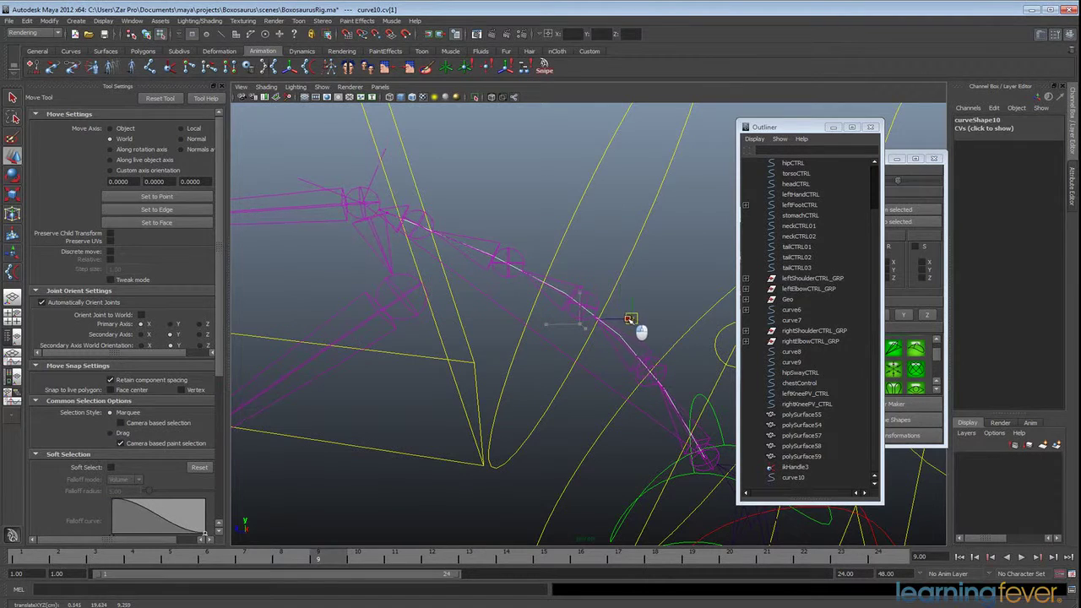
{"action": "left_click", "coordinate": [583, 290]}
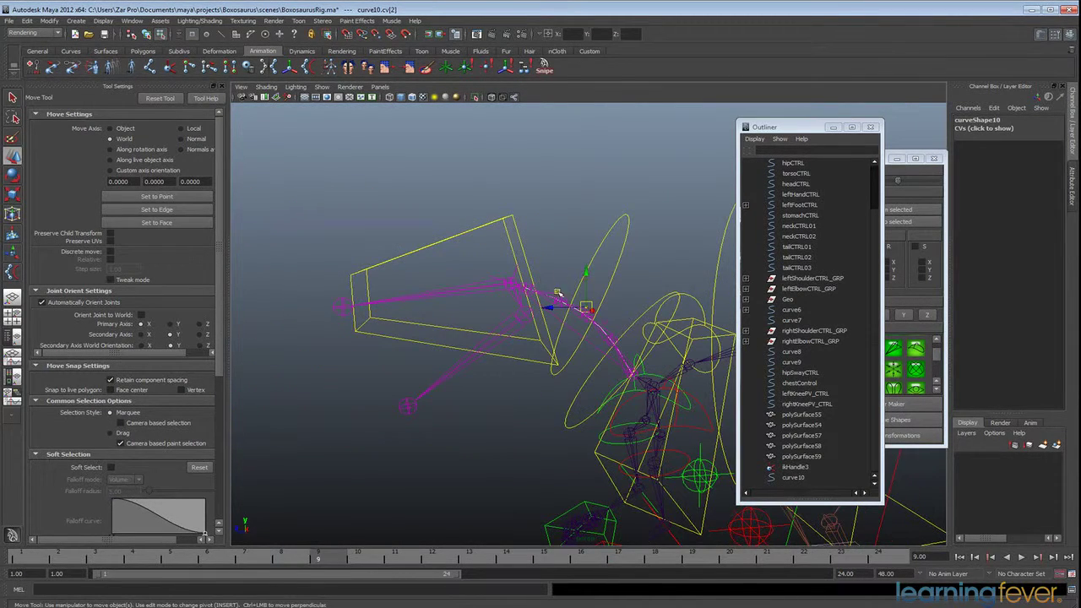
- Check the bent neck chain from several angles and show the polygons in the viewport again
{"action": "left_click_drag", "start_coordinate": [667, 439], "coordinate": [505, 343], "text": "alt"}
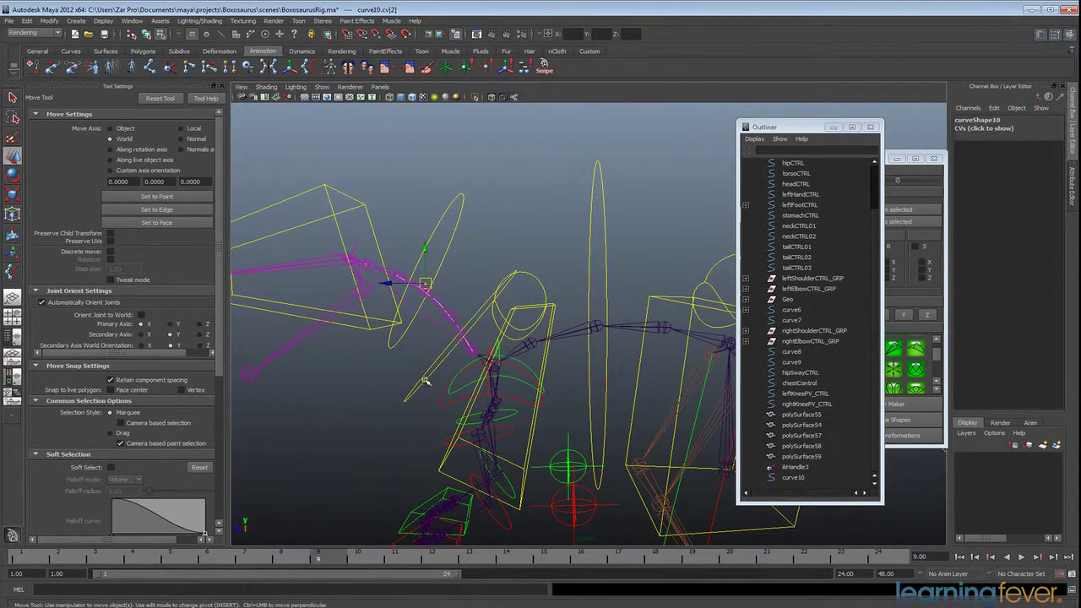
{"action": "left_click_drag", "start_coordinate": [662, 414], "coordinate": [481, 349], "text": "alt"}
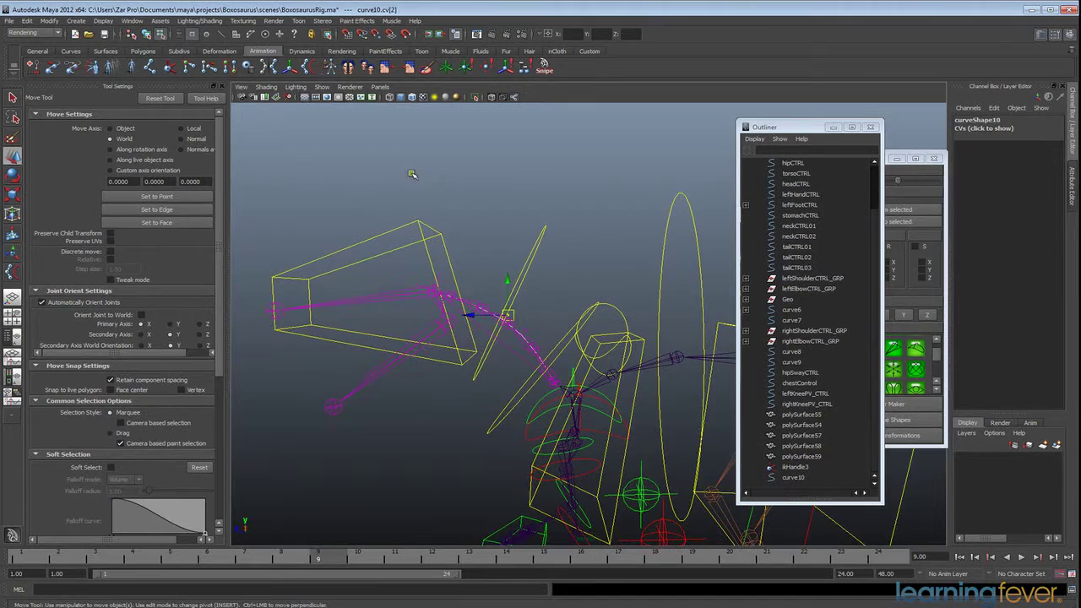
{"action": "scroll", "coordinate": [360, 190], "scroll_direction": "up", "scroll_amount": 2}
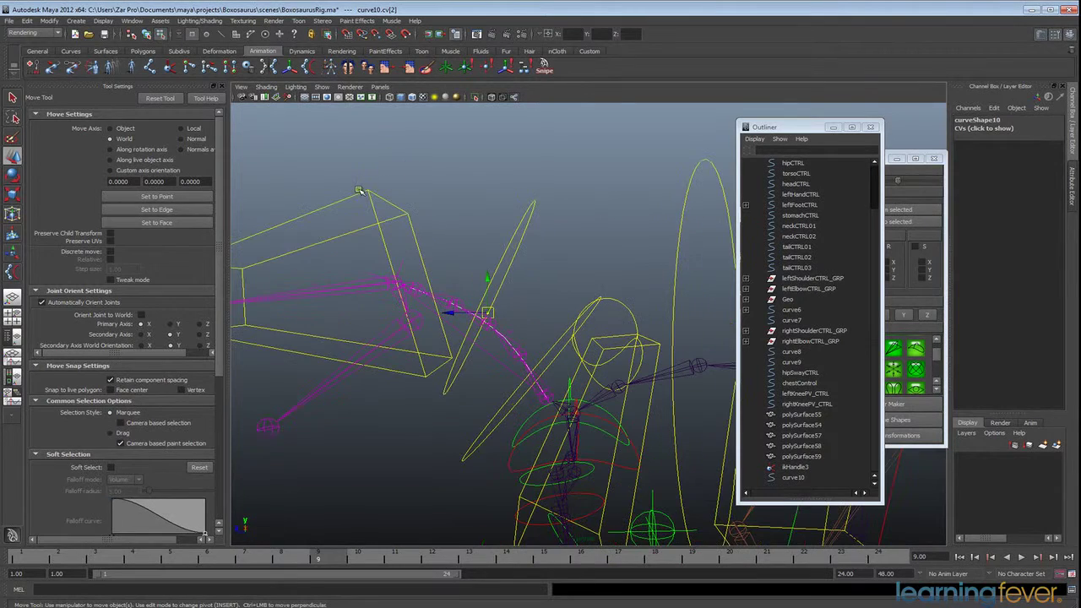
{"action": "left_click", "coordinate": [321, 87]}
{"action": "left_click", "coordinate": [342, 155]}
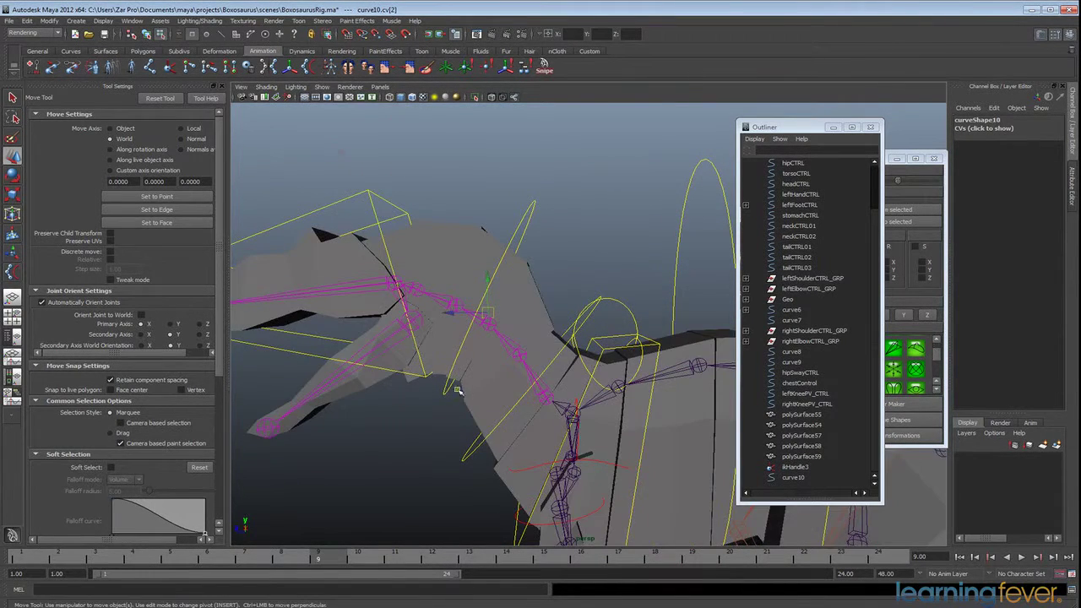
{"action": "left_click_drag", "start_coordinate": [356, 229], "coordinate": [567, 403], "text": "alt"}
- Move cv[2] of curve10 slightly to refine the neck bend, and try lowering the end vertex cv[3] before undoing that move
{"action": "left_click_drag", "start_coordinate": [618, 326], "coordinate": [641, 335]}
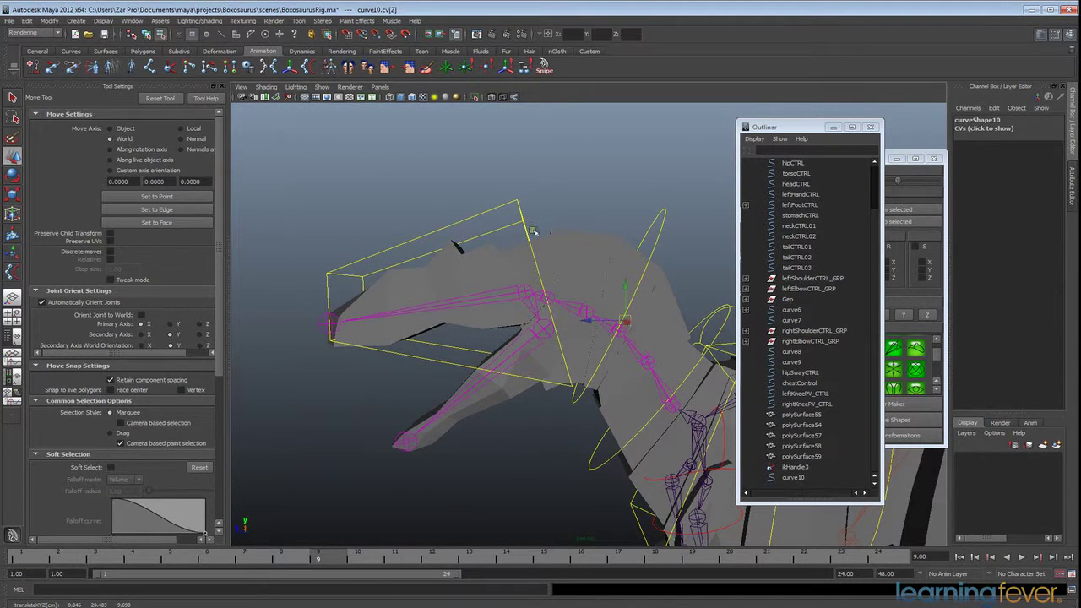
{"action": "left_click_drag", "start_coordinate": [566, 275], "coordinate": [480, 339]}
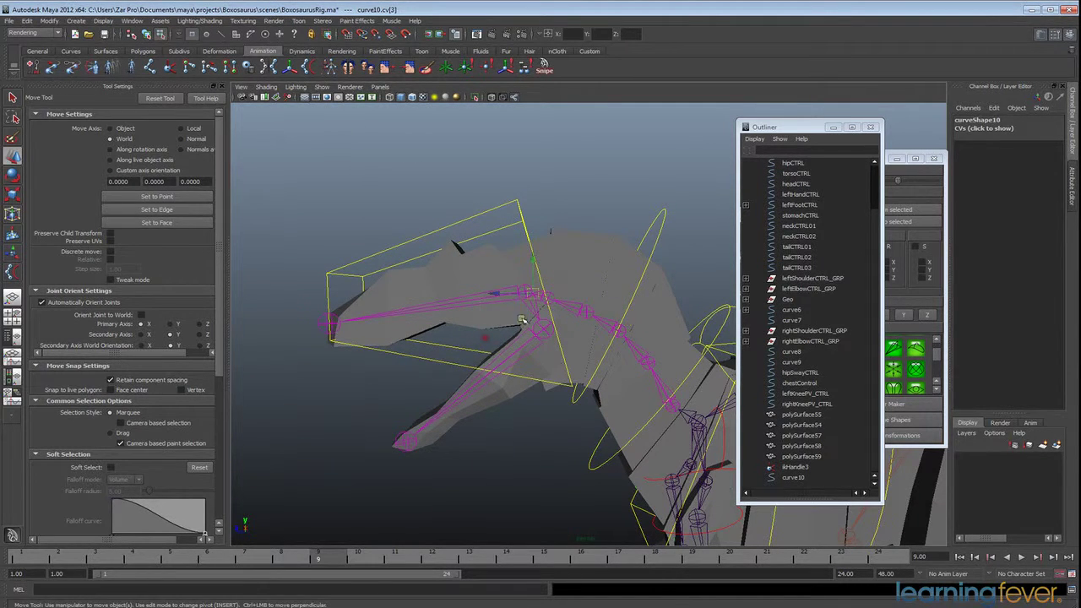
{"action": "mouse_move", "coordinate": [529, 295]}
{"action": "left_mouse_down"}
{"action": "mouse_move", "coordinate": [548, 303]}
{"action": "mouse_move", "coordinate": [535, 304]}
{"action": "left_mouse_up"}
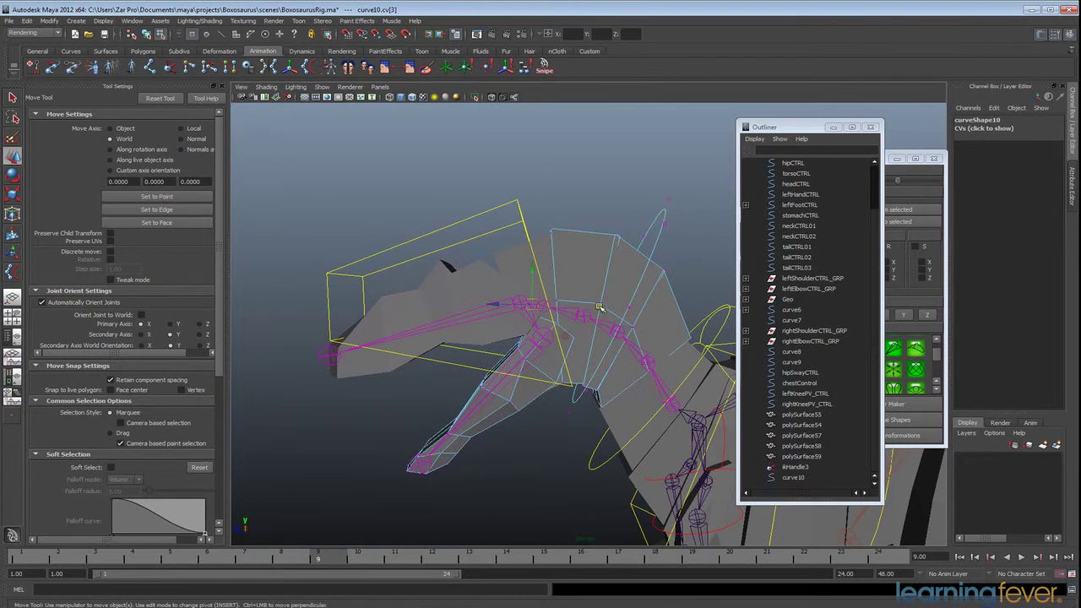
{"action": "key", "text": "ctrl+z"}
{"action": "left_click_drag", "start_coordinate": [639, 289], "coordinate": [631, 337]}
{"action": "key", "text": "ctrl+z"}
{"action": "key", "text": "ctrl+z"}
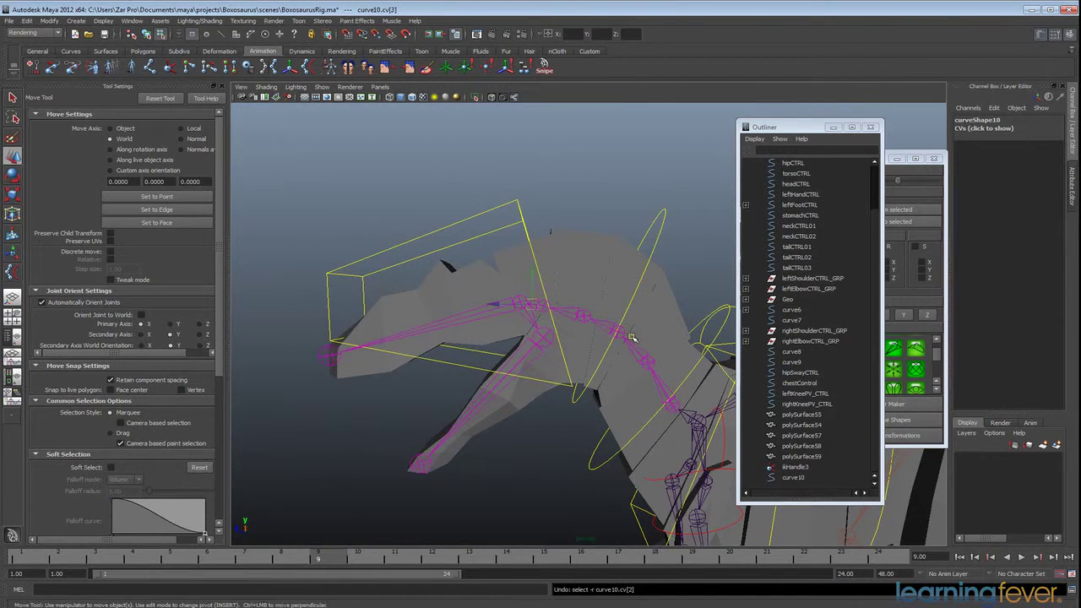
{"action": "key", "text": "ctrl+z"}
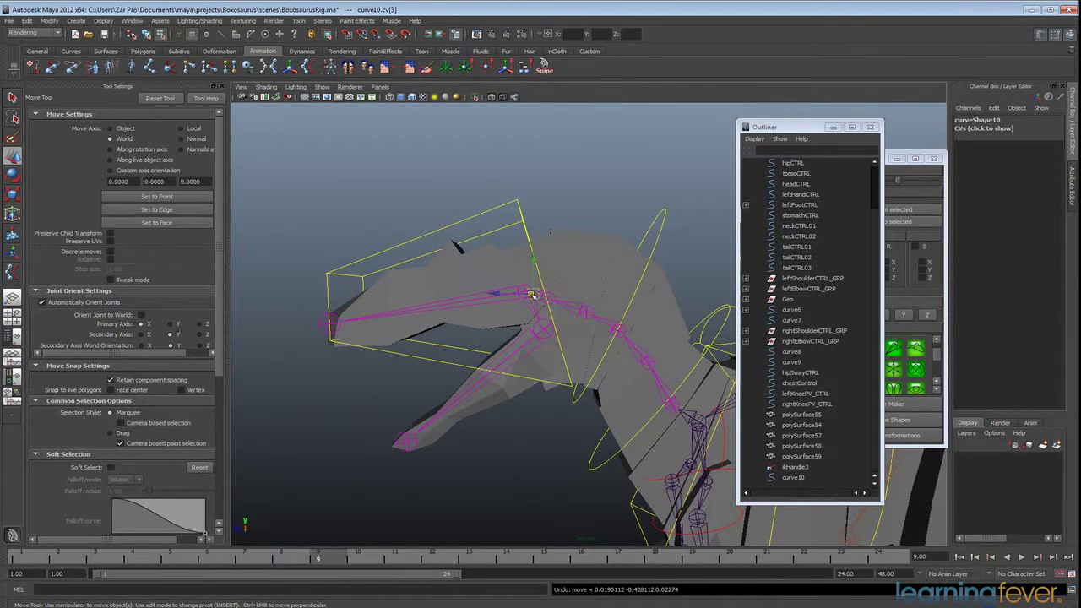
- Nudge the end control vertex cv[3] of curve10 at the base of the head and hide the polygons in the viewport
{"action": "left_click_drag", "start_coordinate": [532, 294], "coordinate": [541, 297]}
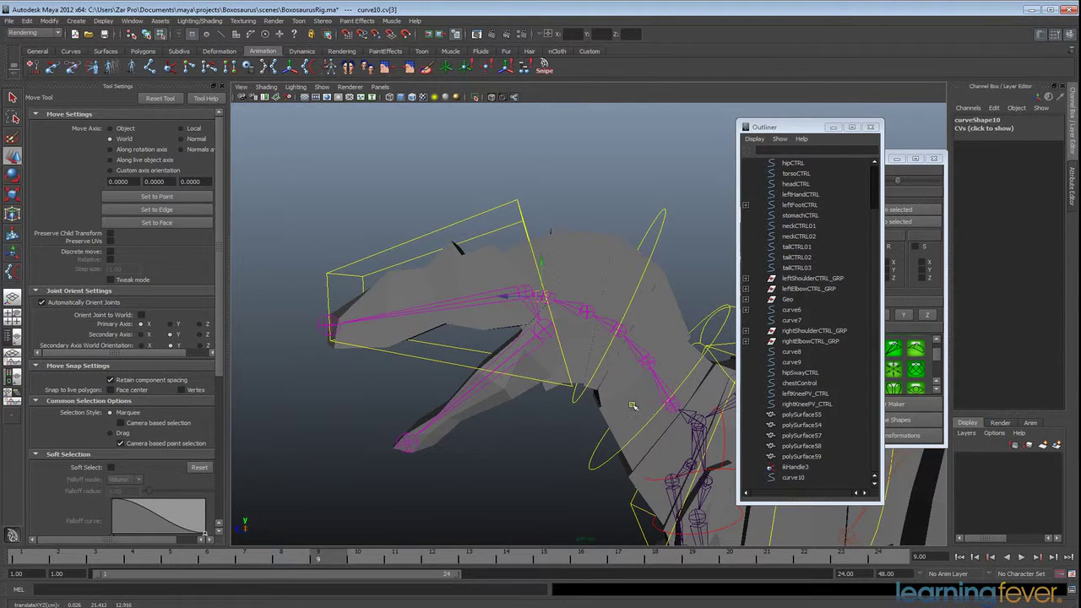
{"action": "left_click_drag", "start_coordinate": [632, 406], "coordinate": [560, 409], "text": "alt"}
{"action": "left_click_drag", "start_coordinate": [588, 356], "coordinate": [587, 363], "text": "alt"}
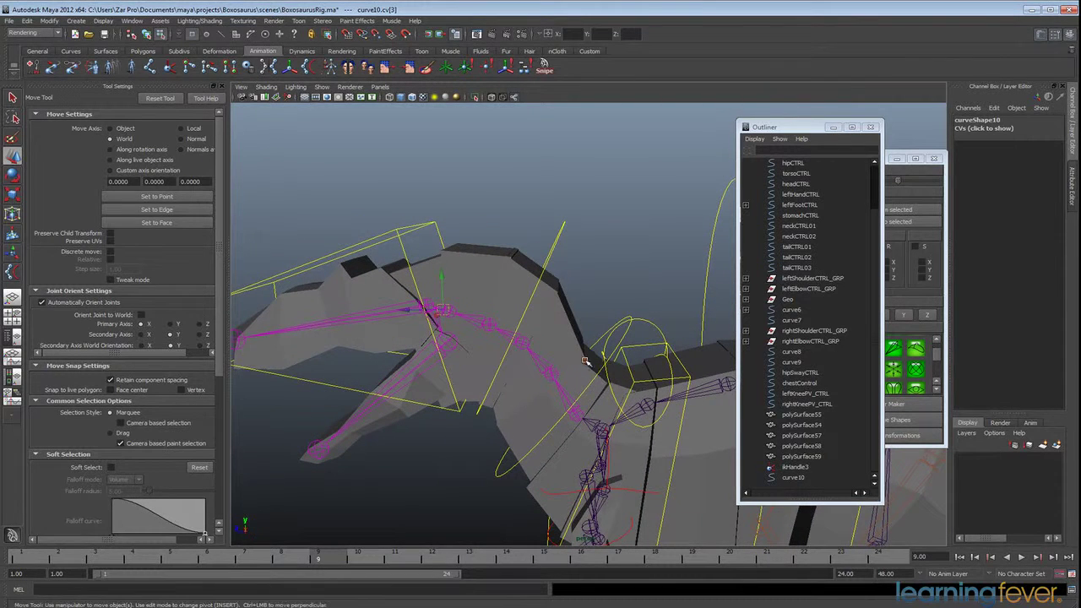
{"action": "left_click", "coordinate": [323, 87]}
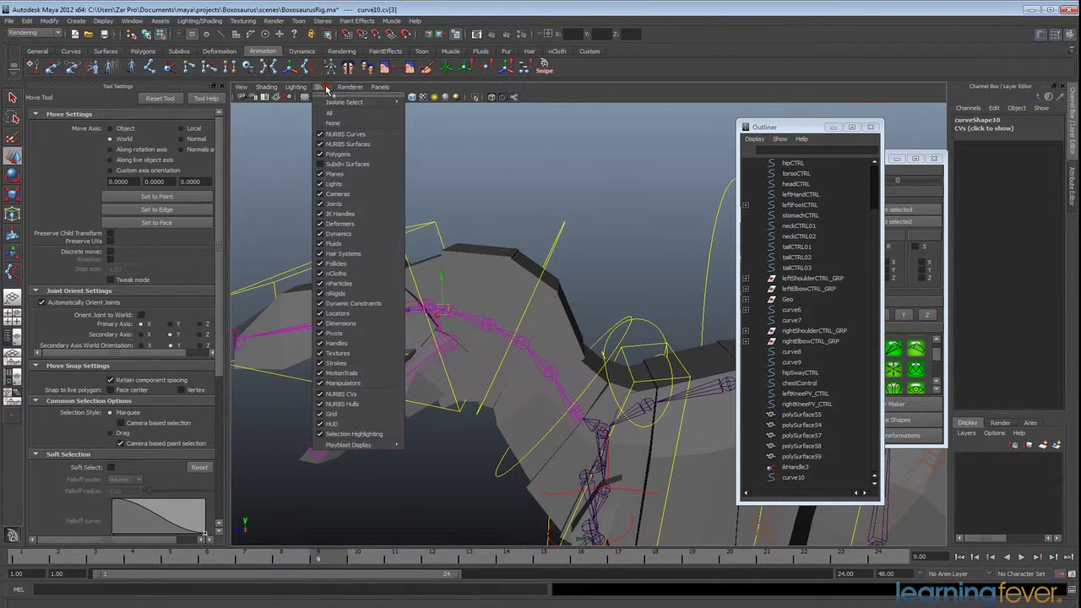
{"action": "left_click", "coordinate": [345, 155]}
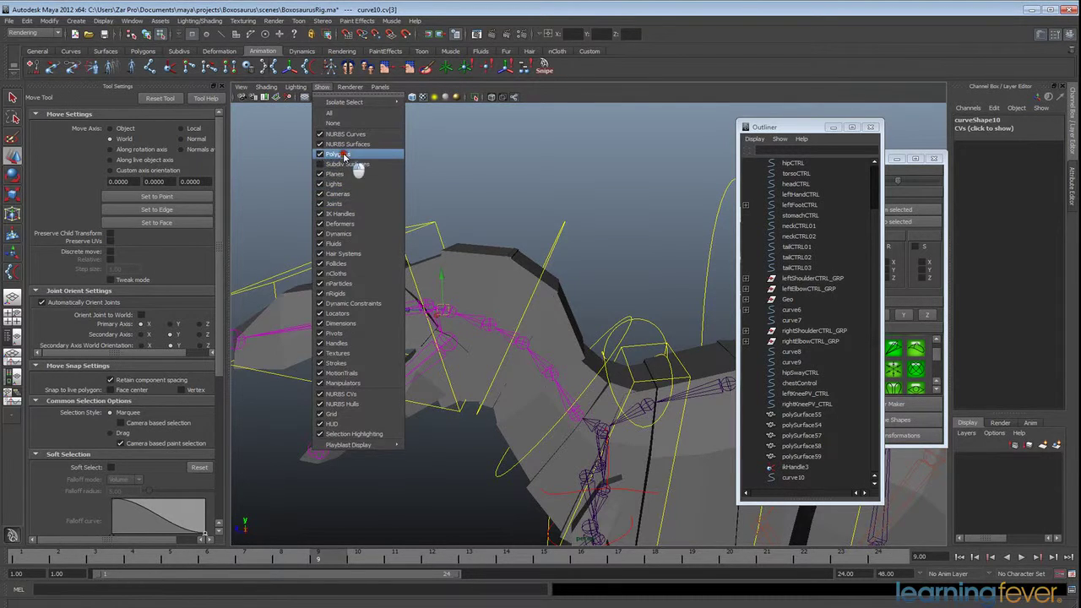
{"action": "left_click_drag", "start_coordinate": [413, 342], "coordinate": [568, 307], "text": "alt"}
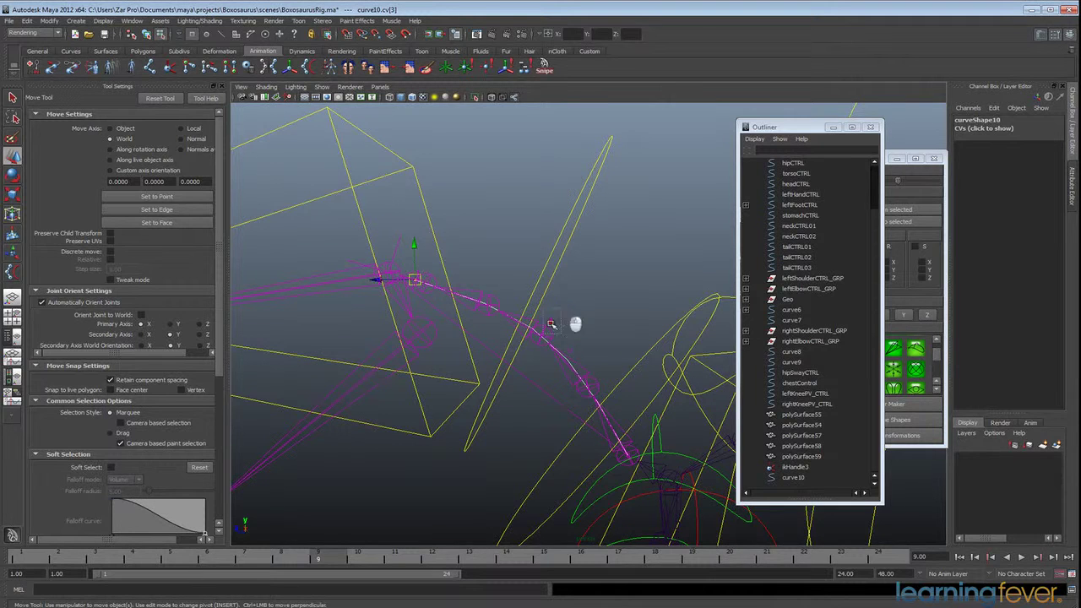
- Select the control vertices of curve10 one by one down to cv[0] to locate each along the neck chain
{"action": "left_click", "coordinate": [547, 320]}
{"action": "left_click", "coordinate": [570, 351]}
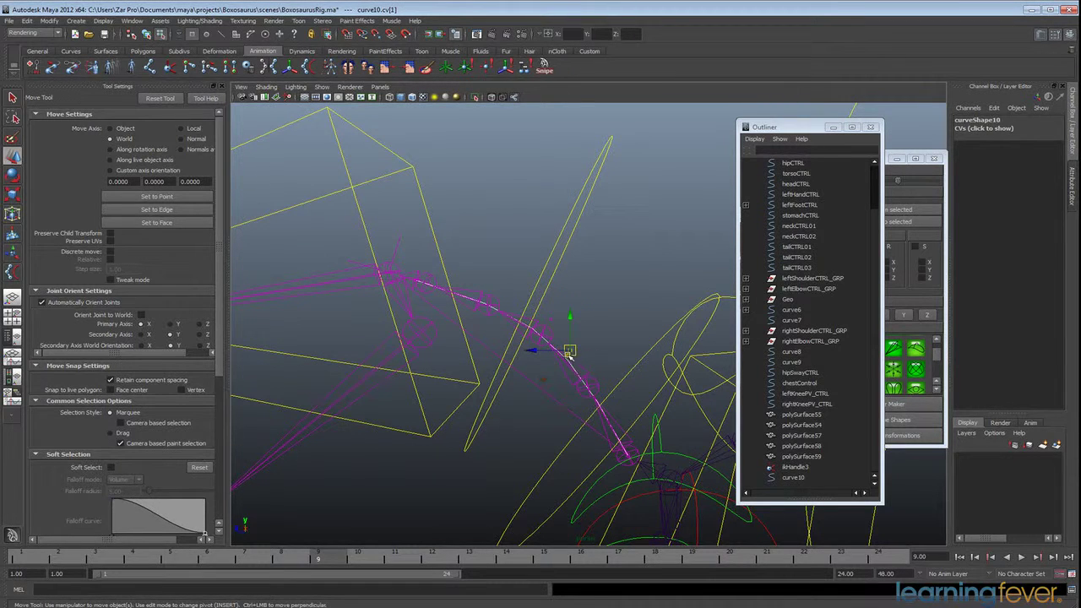
{"action": "left_click_drag", "start_coordinate": [611, 433], "coordinate": [644, 471]}
{"action": "middle_click_drag", "start_coordinate": [444, 338], "coordinate": [469, 352], "text": "alt"}
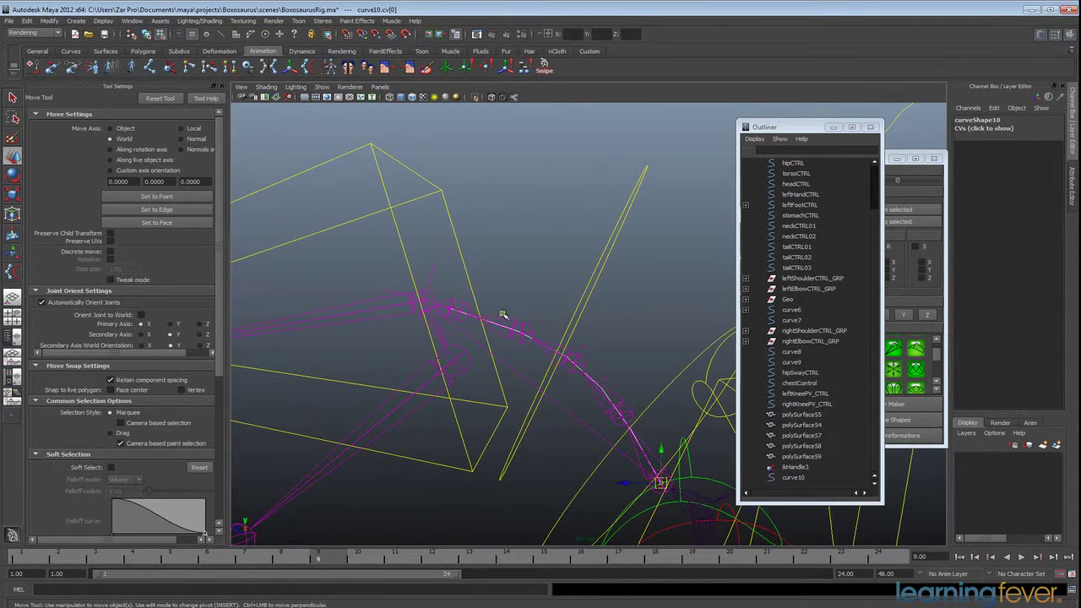
{"action": "left_click_drag", "start_coordinate": [600, 334], "coordinate": [555, 374]}
- Create a cluster deformer on the end control vertex cv[3] of curve10, using the Animation menu set
{"action": "left_click_drag", "start_coordinate": [475, 279], "coordinate": [413, 366]}
{"action": "left_click", "coordinate": [34, 33]}
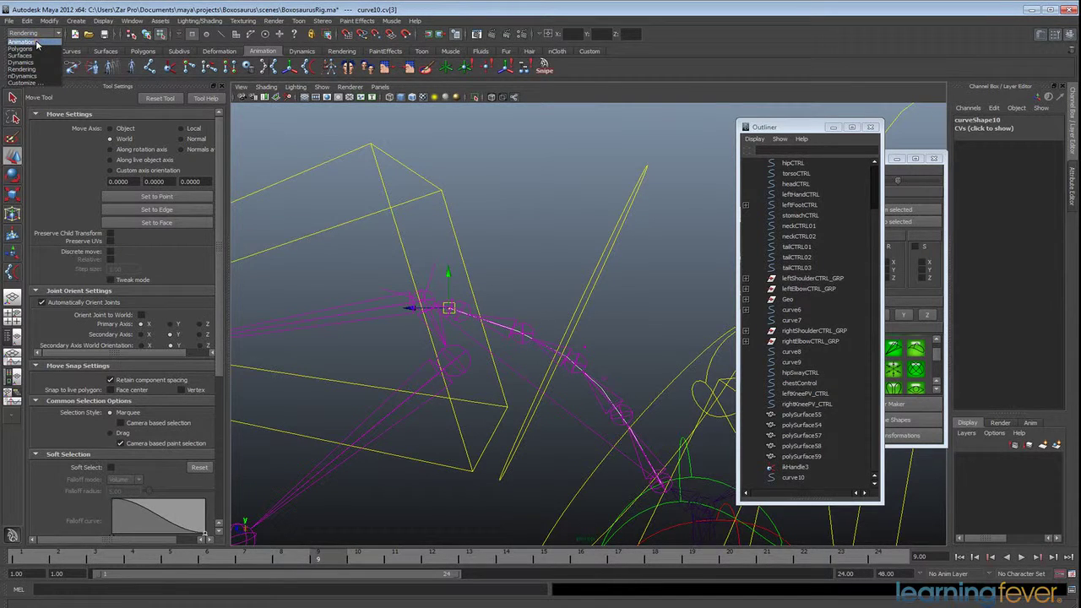
{"action": "left_click", "coordinate": [34, 42]}
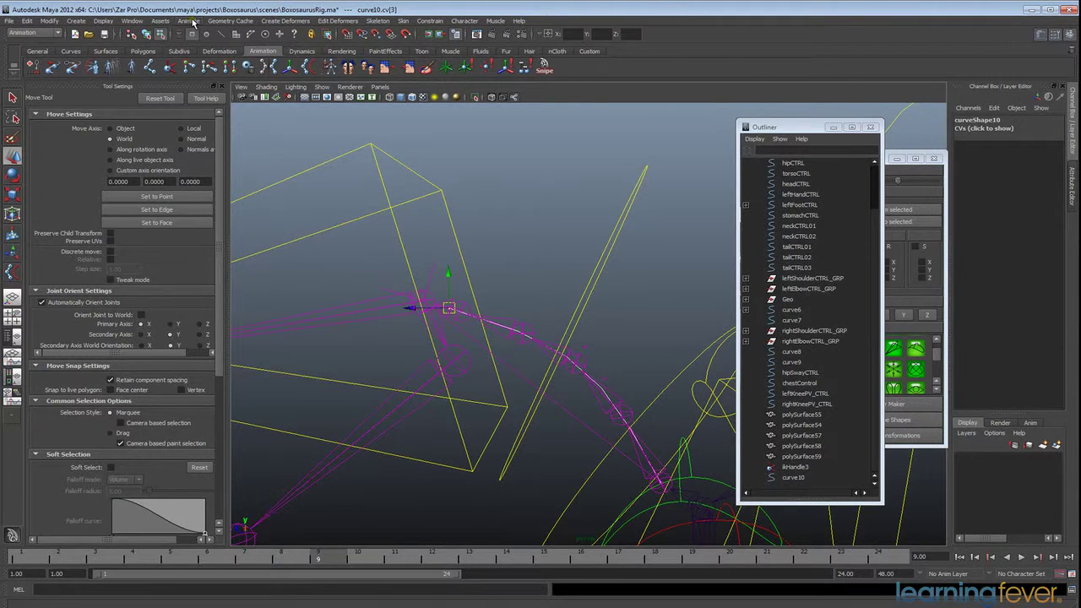
{"action": "left_click", "coordinate": [284, 21]}
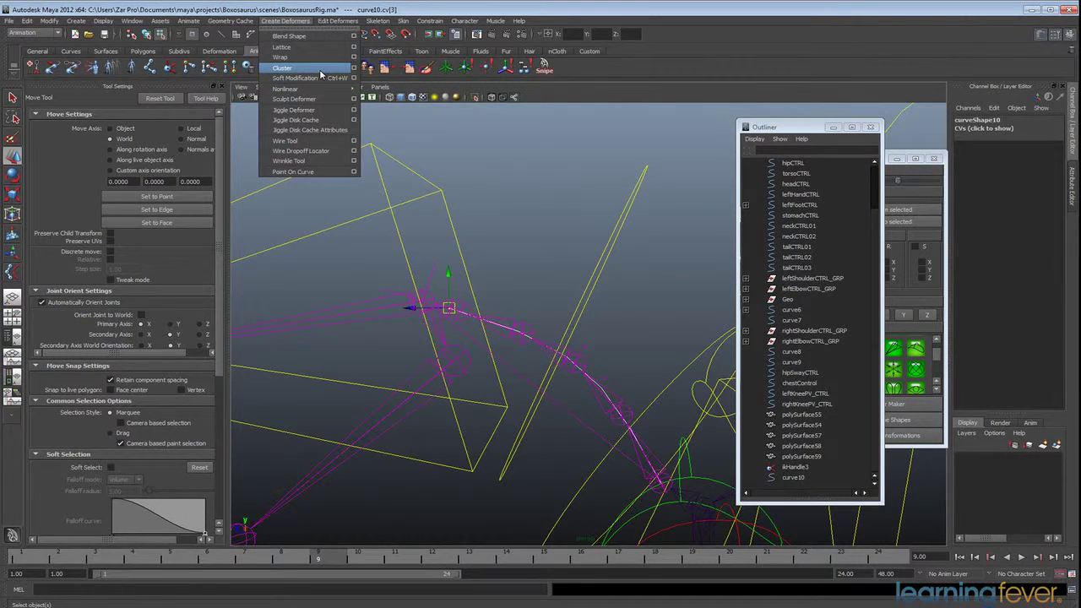
{"action": "left_click", "coordinate": [319, 69]}
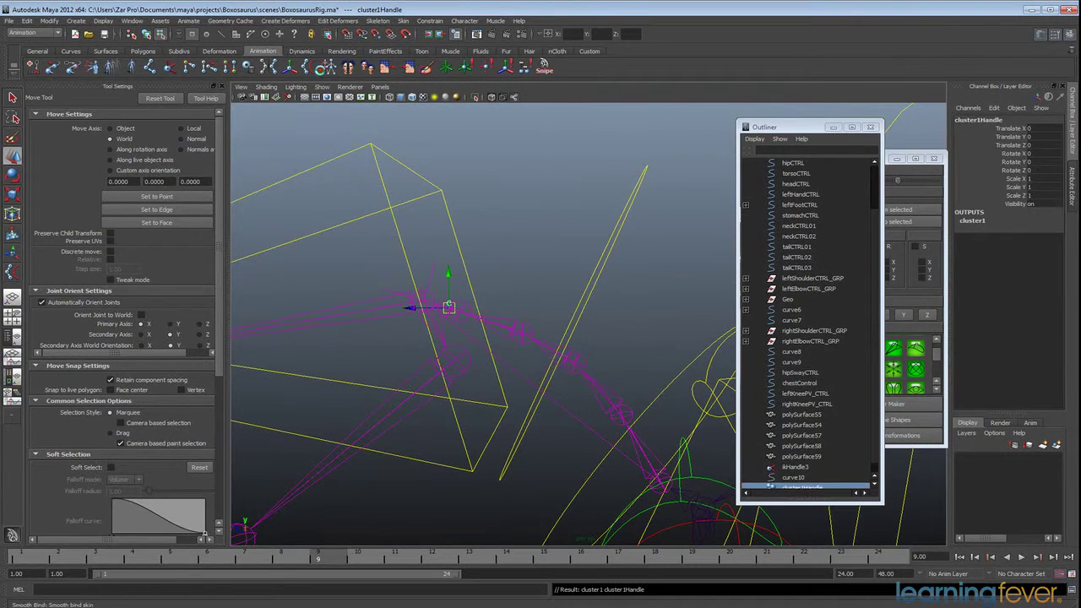
- Show the attributes of cluster1, move the Outliner out of their way and close the other floating window
{"action": "left_click", "coordinate": [1074, 182]}
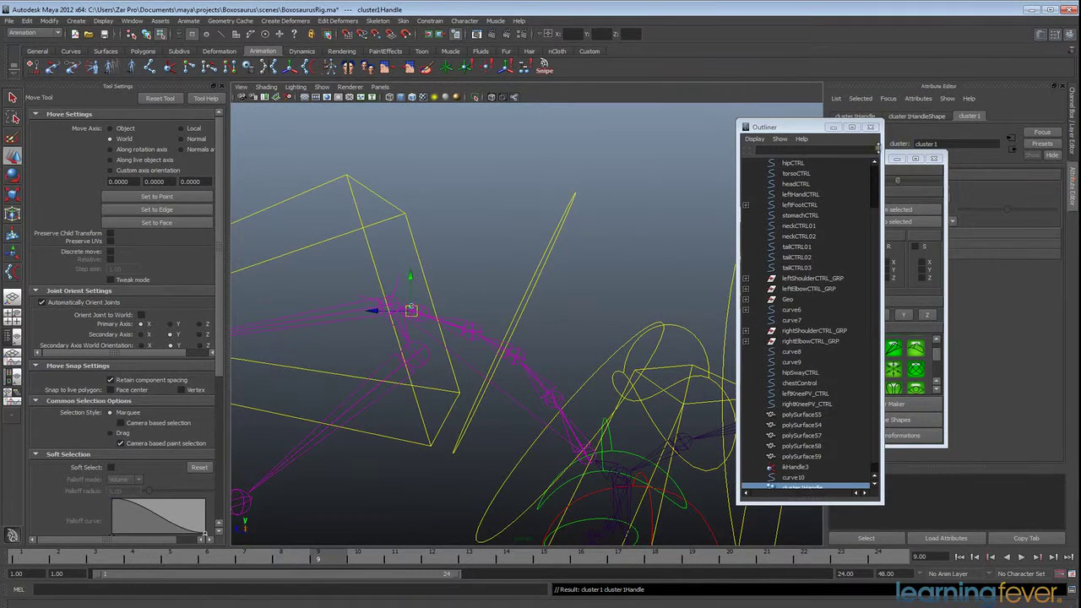
{"action": "left_click_drag", "start_coordinate": [783, 126], "coordinate": [87, 130]}
{"action": "left_click", "coordinate": [934, 159]}
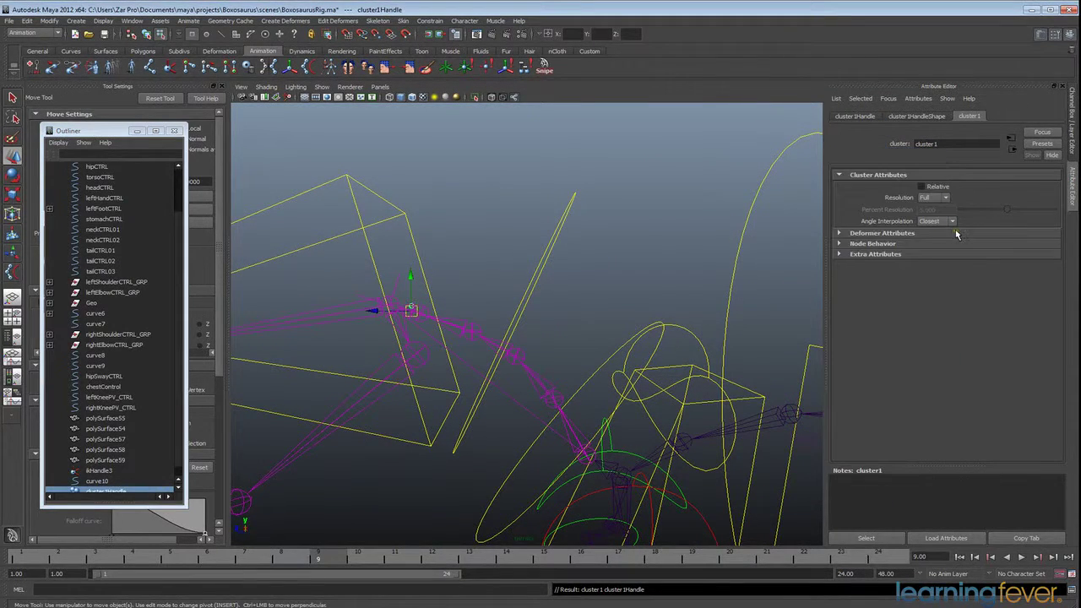
- Raise the Origin Y value of cluster1HandleShape to 26.612 so its handle sits above the head
{"action": "left_click", "coordinate": [909, 116]}
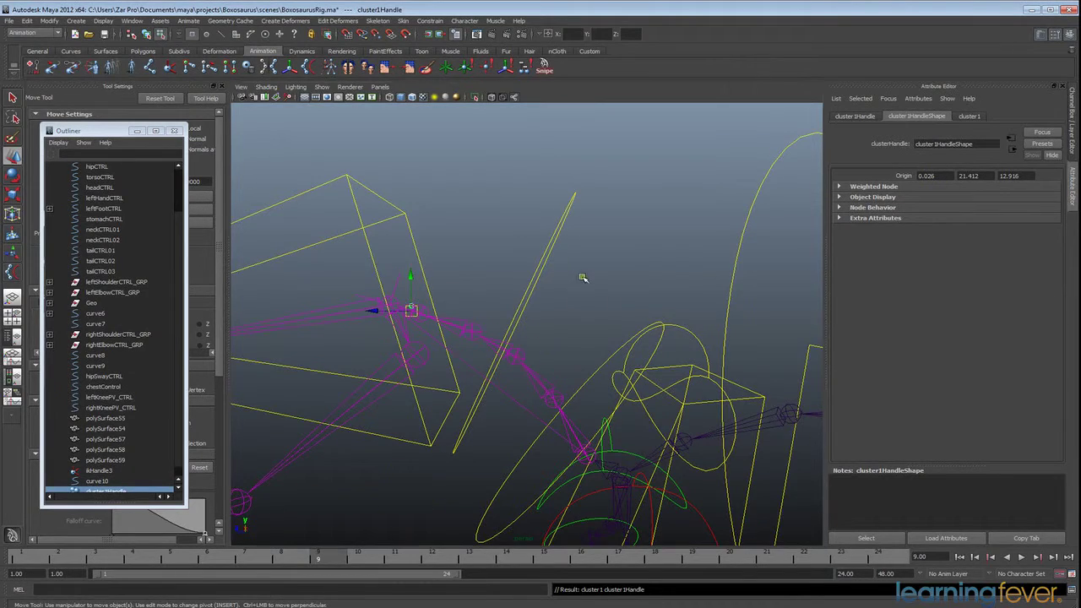
{"action": "mouse_move", "coordinate": [581, 280]}
{"action": "left_mouse_down", "text": "alt"}
{"action": "mouse_move", "coordinate": [565, 323]}
{"action": "mouse_move", "coordinate": [578, 290]}
{"action": "left_mouse_up", "text": "alt"}
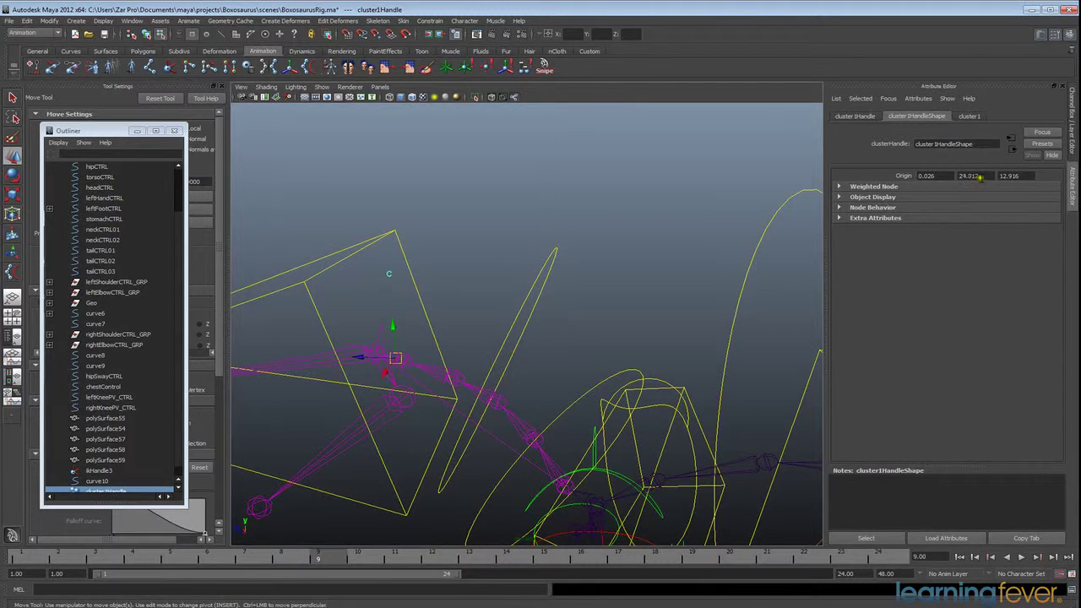
{"action": "left_click_drag", "start_coordinate": [980, 176], "coordinate": [996, 177], "text": "ctrl"}
{"action": "left_click_drag", "start_coordinate": [994, 176], "coordinate": [977, 177], "text": "ctrl"}
{"action": "left_click_drag", "start_coordinate": [481, 297], "coordinate": [521, 301], "text": "alt"}
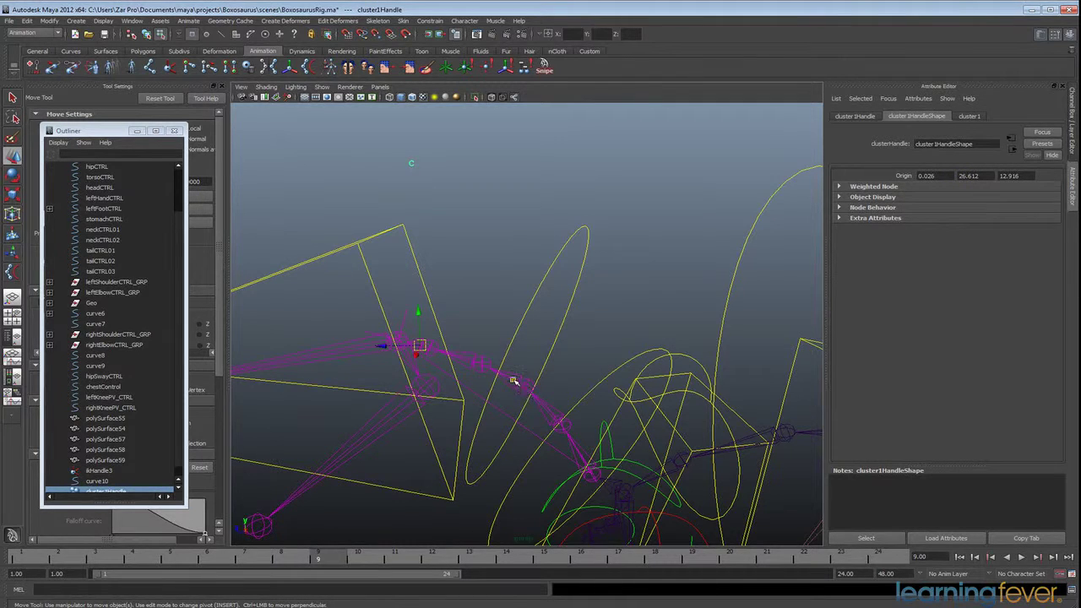
- Create a cluster on control vertex cv[2] of curve10 and set its handle shape's Origin Y to 25.803
{"action": "left_click_drag", "start_coordinate": [516, 360], "coordinate": [551, 392]}
{"action": "key", "text": "g"}
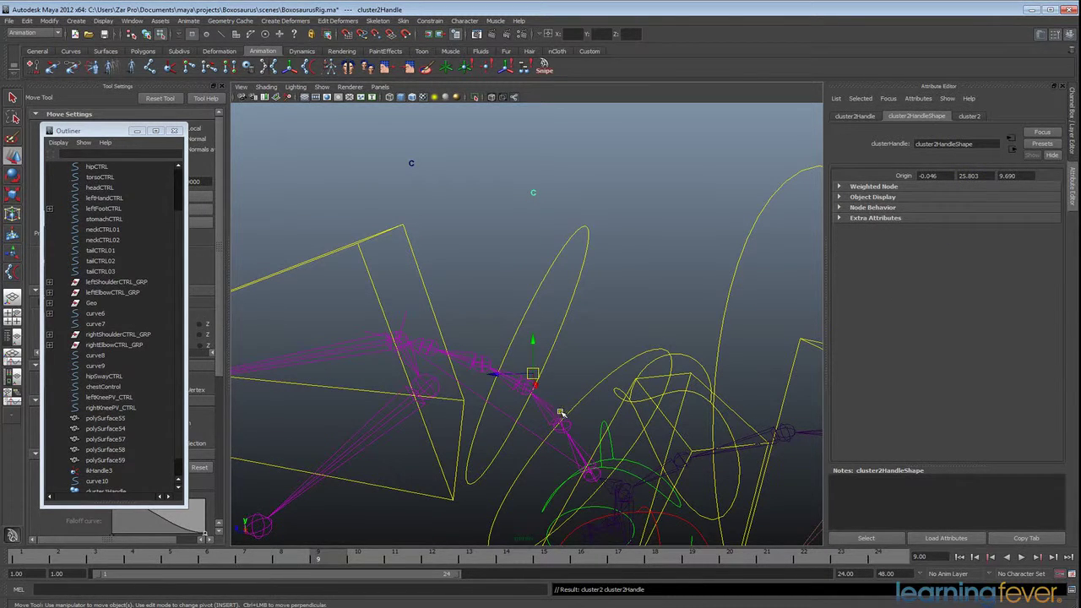
- Create a cluster on cv[0] at the base of the neck curve and set its handle shape's Origin Y to 23.635
{"action": "left_click", "coordinate": [599, 483]}
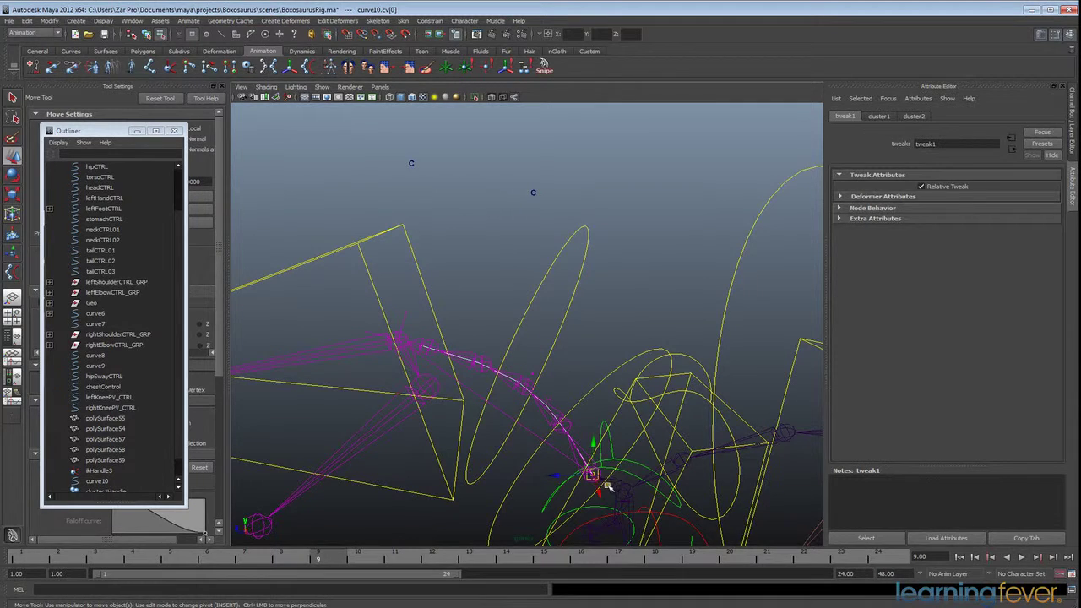
{"action": "key", "text": "g"}
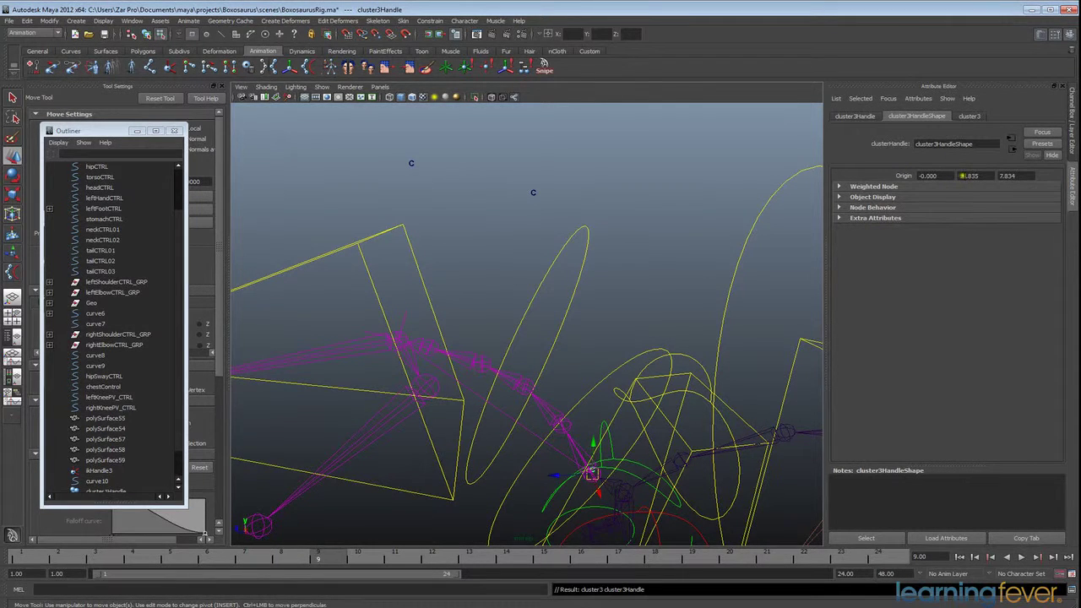
{"action": "left_click_drag", "start_coordinate": [963, 176], "coordinate": [993, 175], "text": "ctrl"}
- Create a cluster on the remaining control vertex cv[1] of curve10 and set its handle shape's Origin Y to 25.615
{"action": "right_click", "coordinate": [545, 406]}
{"action": "left_click", "coordinate": [545, 417]}
{"action": "key", "text": "g"}
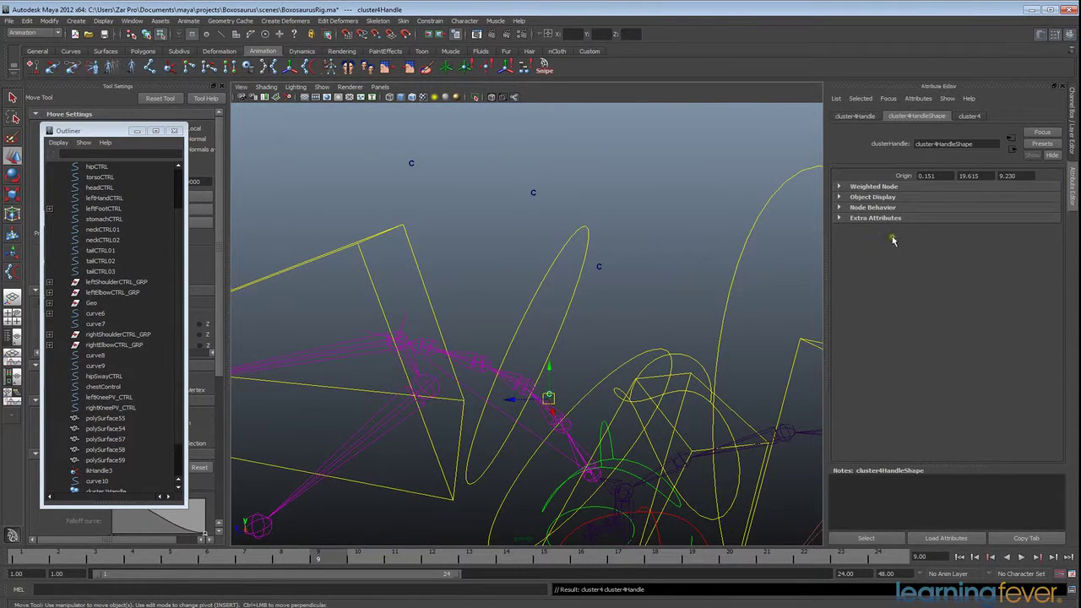
{"action": "left_click_drag", "start_coordinate": [986, 178], "coordinate": [993, 178], "text": "ctrl"}
- Return to object selection mode and test cluster1Handle by moving it, undoing the move
{"action": "left_click_drag", "start_coordinate": [613, 336], "coordinate": [613, 385], "text": "alt"}
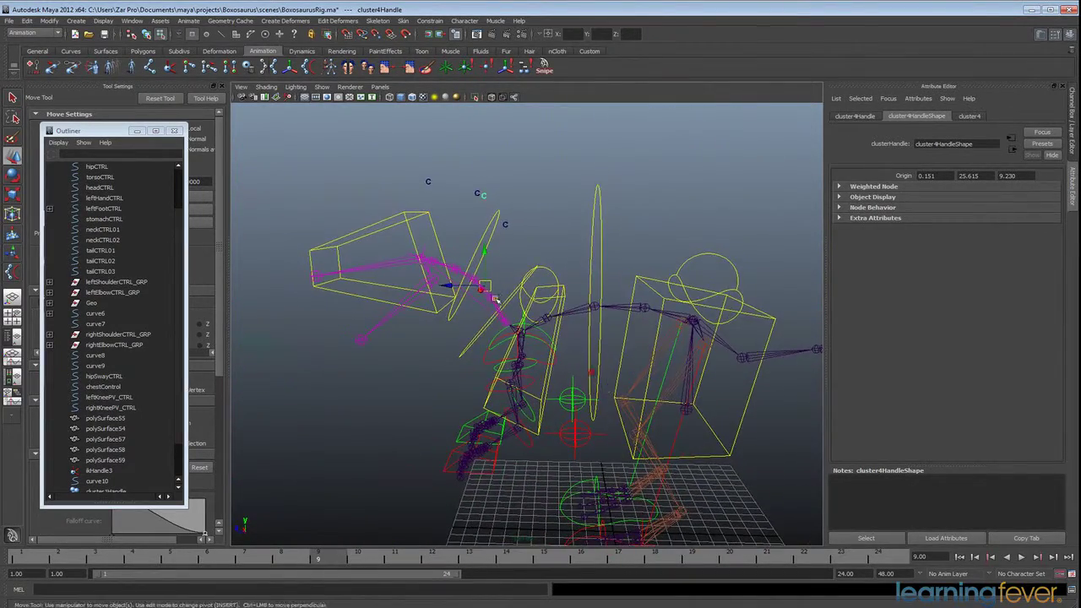
{"action": "middle_click_drag", "start_coordinate": [493, 296], "coordinate": [559, 380], "text": "alt"}
{"action": "scroll", "coordinate": [541, 337], "scroll_direction": "up", "scroll_amount": 4}
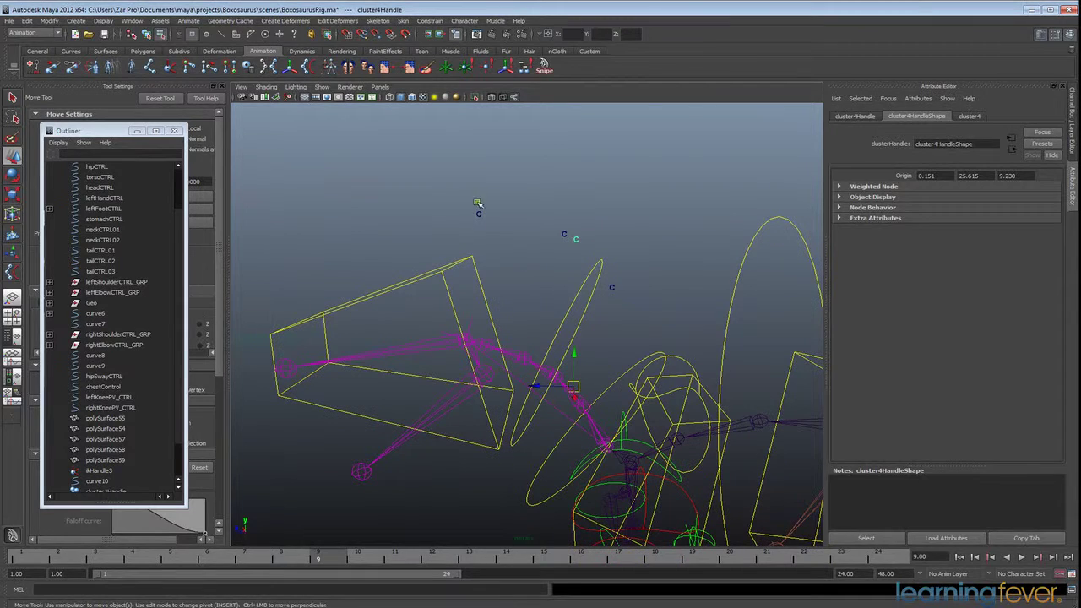
{"action": "left_click", "coordinate": [497, 234]}
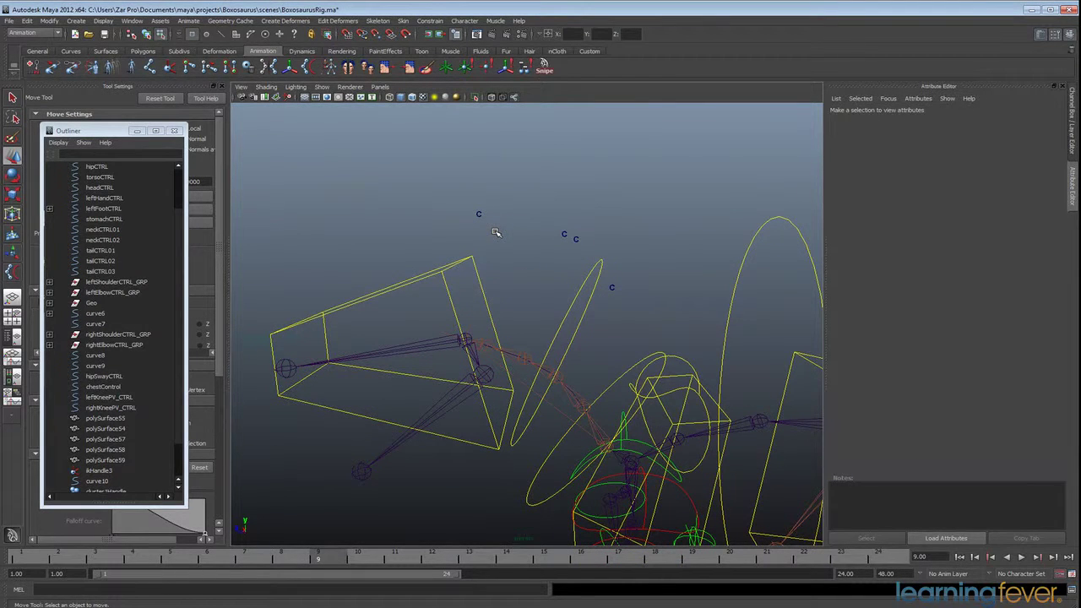
{"action": "key", "text": "F8"}
{"action": "left_click_drag", "start_coordinate": [469, 195], "coordinate": [492, 224]}
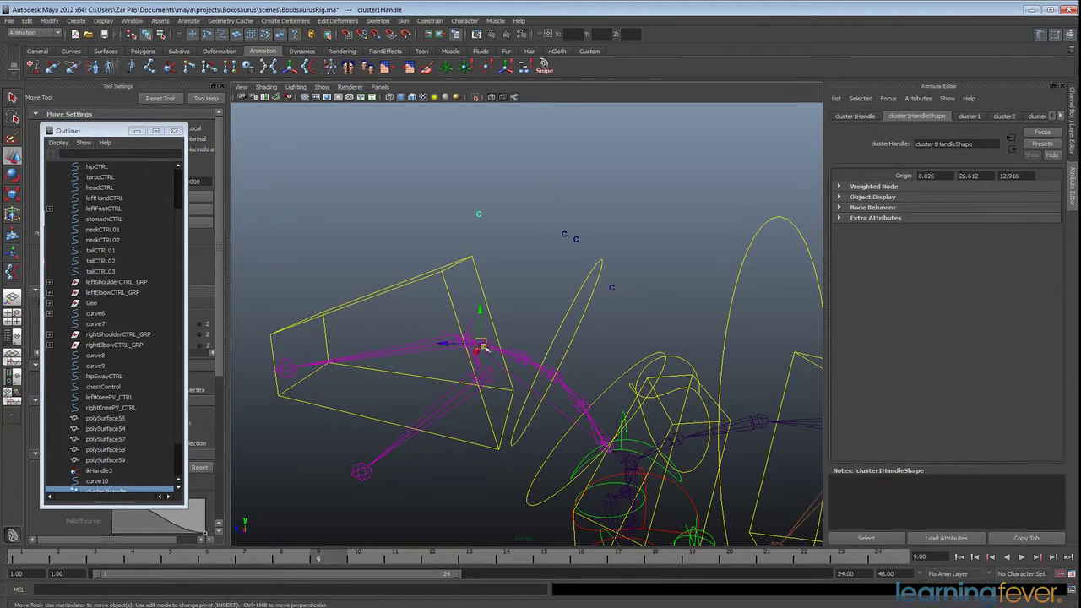
{"action": "mouse_move", "coordinate": [482, 346]}
{"action": "left_mouse_down"}
{"action": "mouse_move", "coordinate": [484, 379]}
{"action": "mouse_move", "coordinate": [506, 357]}
{"action": "mouse_move", "coordinate": [521, 295]}
{"action": "mouse_move", "coordinate": [509, 364]}
{"action": "mouse_move", "coordinate": [490, 363]}
{"action": "left_mouse_up"}
{"action": "key", "text": "ctrl+z"}
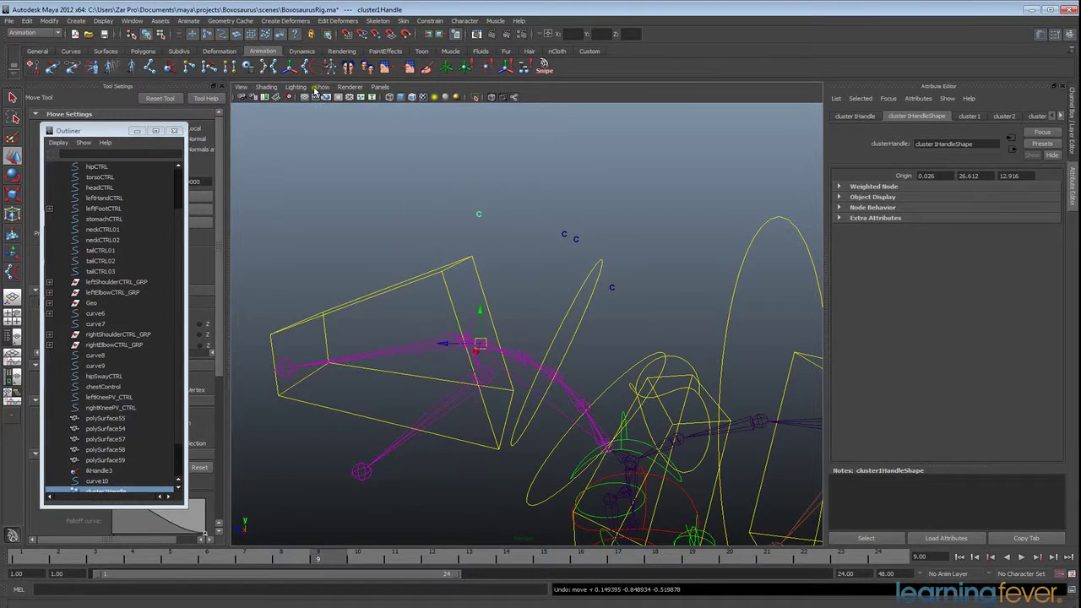
- Show the polygons in the viewport again and test how moving cluster1Handle deforms the head and neck, undoing the move
{"action": "left_click", "coordinate": [319, 87]}
{"action": "left_click", "coordinate": [328, 156]}
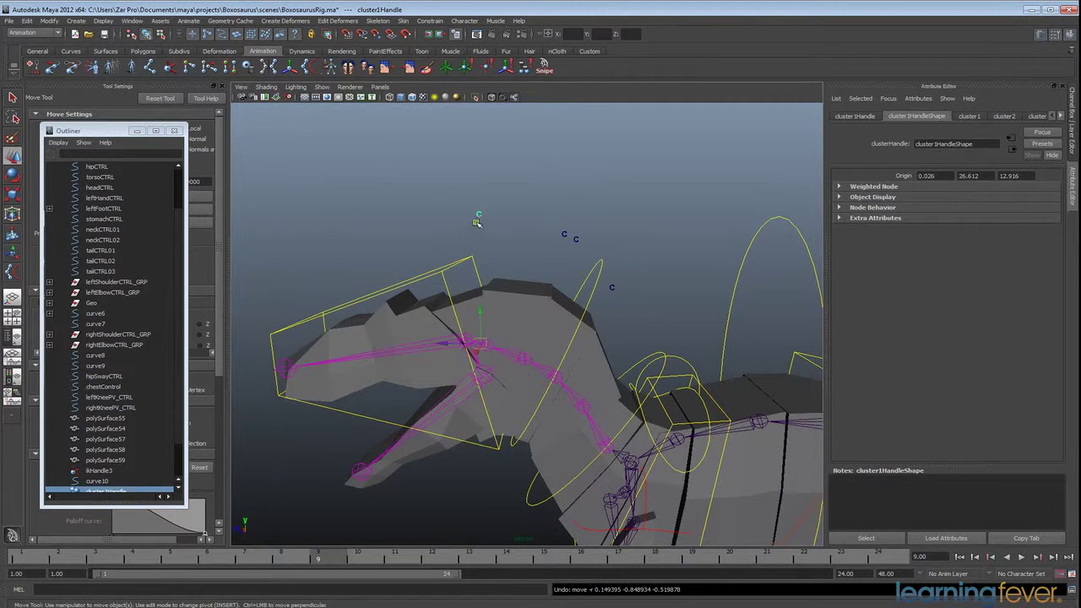
{"action": "left_click_drag", "start_coordinate": [477, 346], "coordinate": [512, 323]}
{"action": "key", "text": "ctrl+z"}
{"action": "mouse_move", "coordinate": [669, 355]}
{"action": "left_mouse_down", "text": "alt"}
{"action": "mouse_move", "coordinate": [689, 358]}
{"action": "mouse_move", "coordinate": [667, 353]}
{"action": "left_mouse_up", "text": "alt"}
- Test-move cluster4Handle, cluster2Handle and cluster3Handle in turn to check how each deforms the neck, undoing each move
{"action": "left_click", "coordinate": [560, 216]}
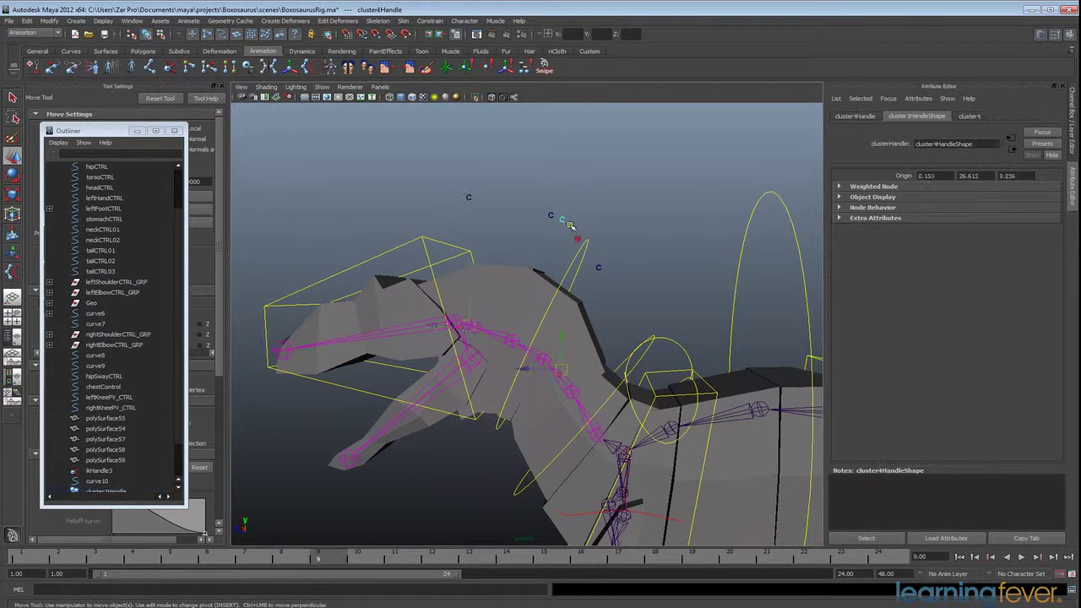
{"action": "left_click_drag", "start_coordinate": [564, 372], "coordinate": [568, 384]}
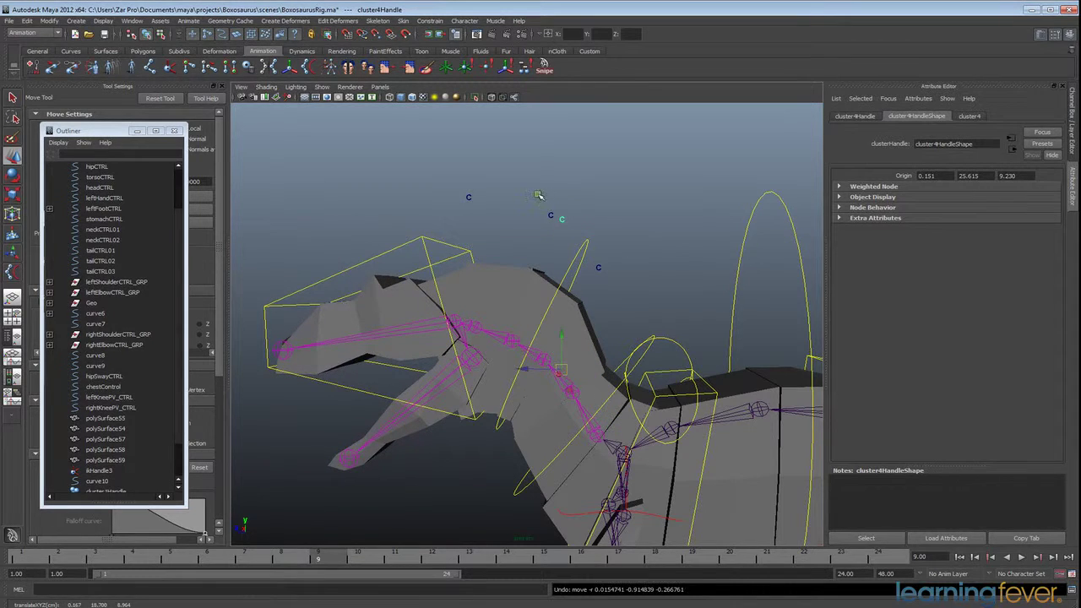
{"action": "left_click", "coordinate": [549, 216]}
{"action": "left_click_drag", "start_coordinate": [555, 339], "coordinate": [557, 364]}
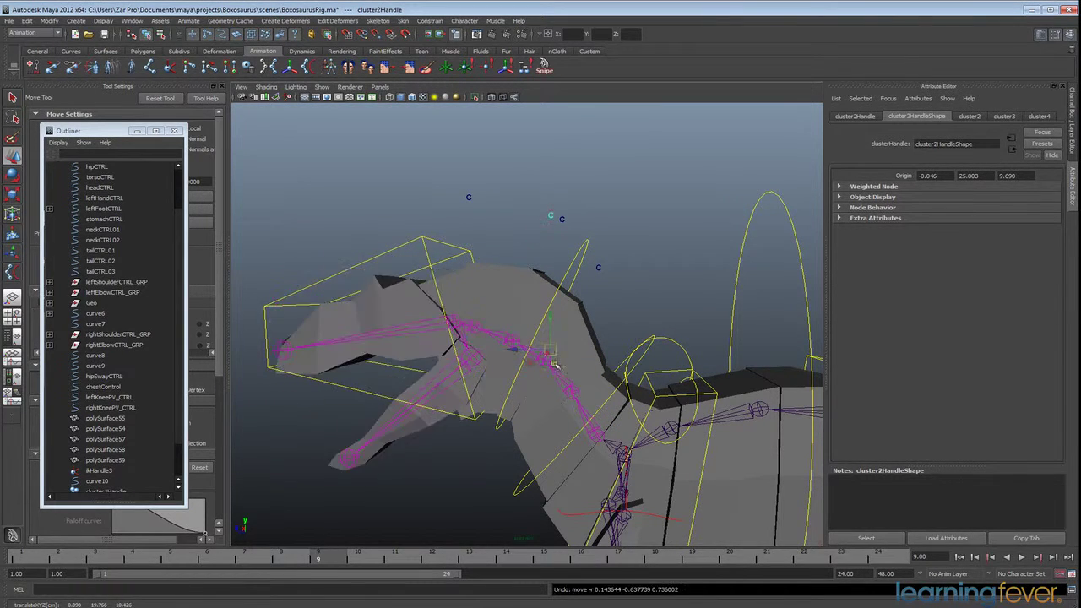
{"action": "left_click", "coordinate": [597, 268]}
{"action": "mouse_move", "coordinate": [599, 436]}
{"action": "left_mouse_down"}
{"action": "mouse_move", "coordinate": [612, 442]}
{"action": "mouse_move", "coordinate": [605, 449]}
{"action": "mouse_move", "coordinate": [631, 434]}
{"action": "mouse_move", "coordinate": [591, 433]}
{"action": "left_mouse_up"}
{"action": "mouse_move", "coordinate": [567, 387]}
{"action": "left_mouse_down", "text": "alt"}
{"action": "mouse_move", "coordinate": [609, 396]}
{"action": "mouse_move", "coordinate": [586, 391]}
{"action": "left_mouse_up", "text": "alt"}
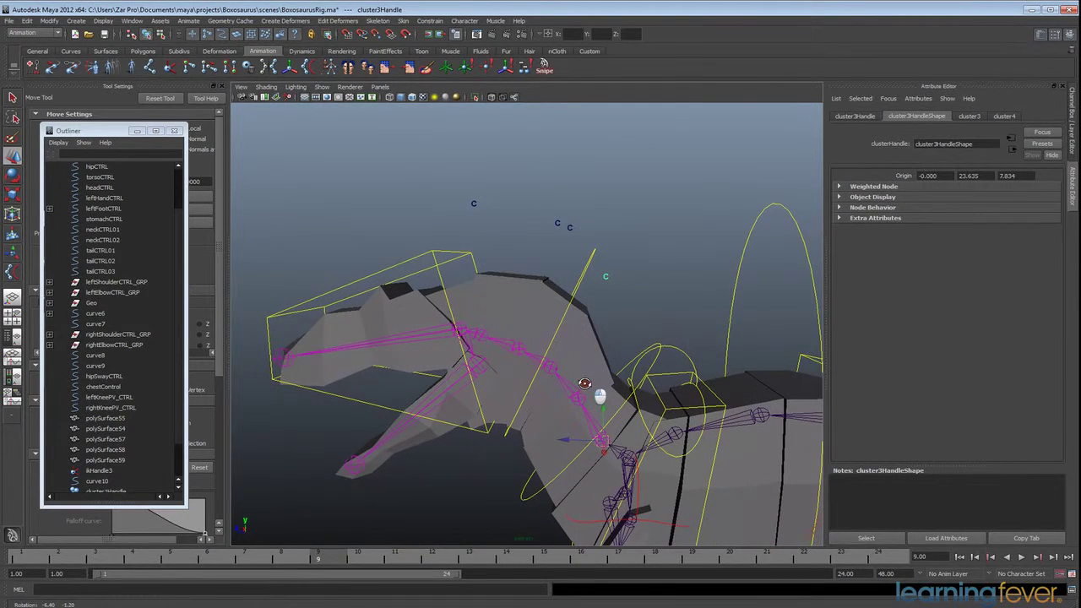
- Parent cluster1Handle under the headCTRL curve
{"action": "left_click", "coordinate": [470, 203]}
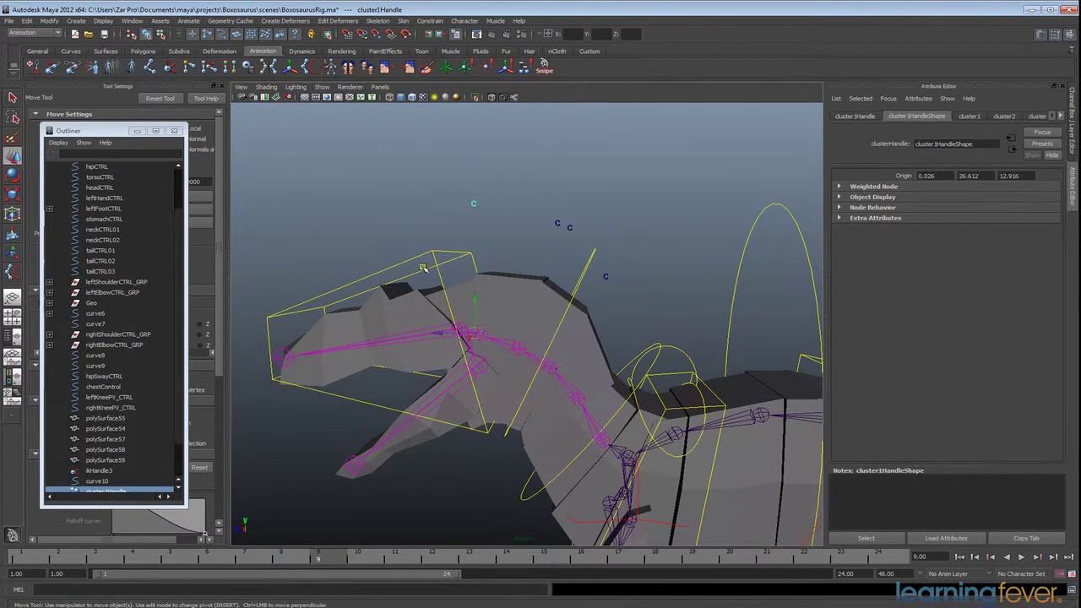
{"action": "left_click", "coordinate": [434, 259]}
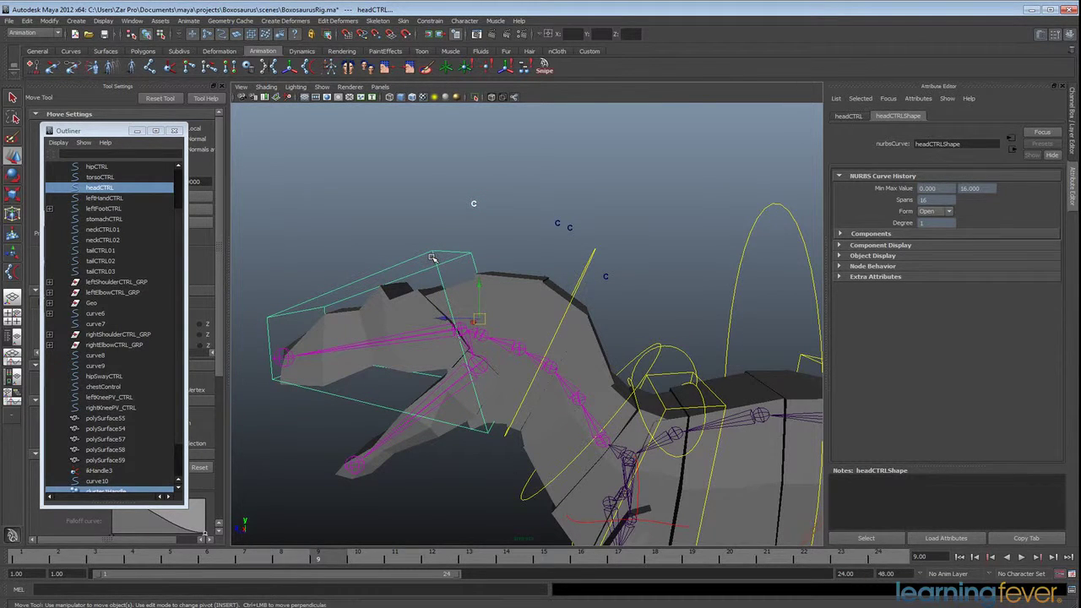
{"action": "key", "text": "Up"}
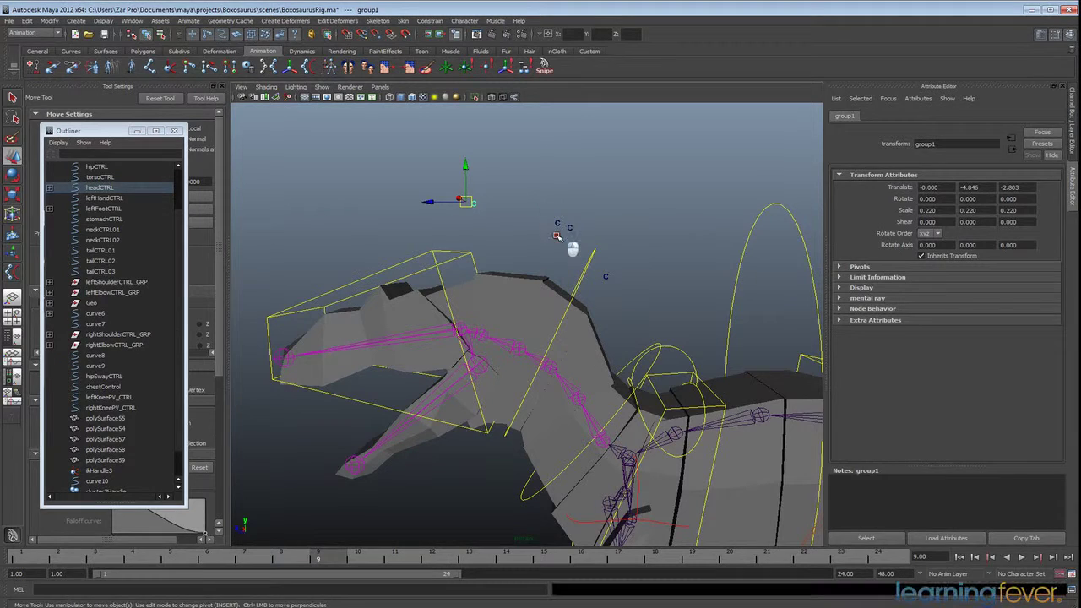
- Parent cluster2Handle under neckCTRL02 and cluster4Handle under neckCTRL01
{"action": "left_click", "coordinate": [560, 237]}
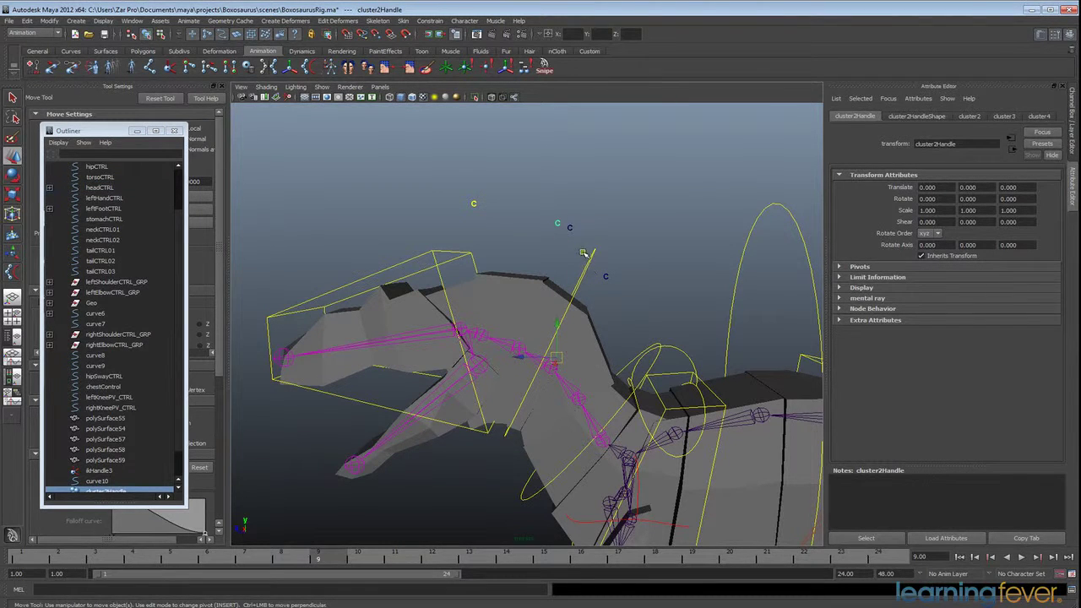
{"action": "left_click", "coordinate": [598, 265]}
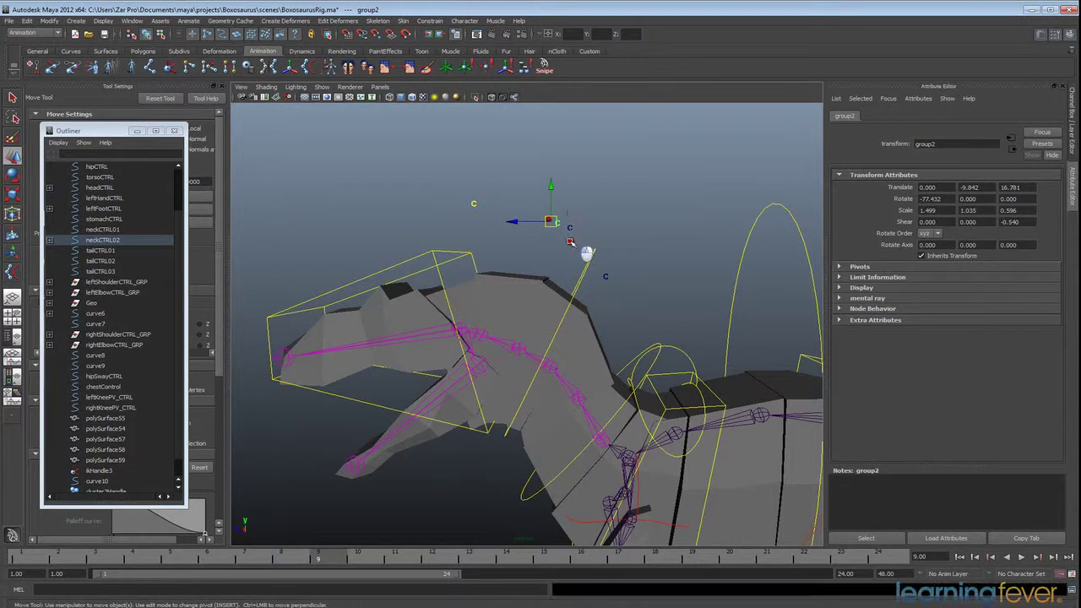
{"action": "left_click", "coordinate": [566, 244]}
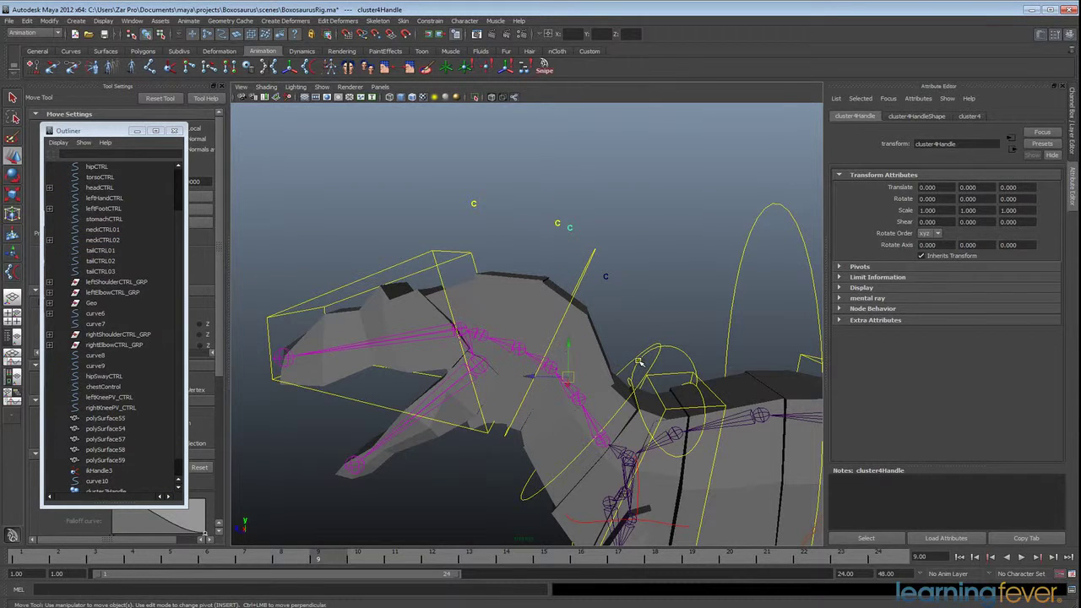
{"action": "left_click_drag", "start_coordinate": [621, 347], "coordinate": [628, 370]}
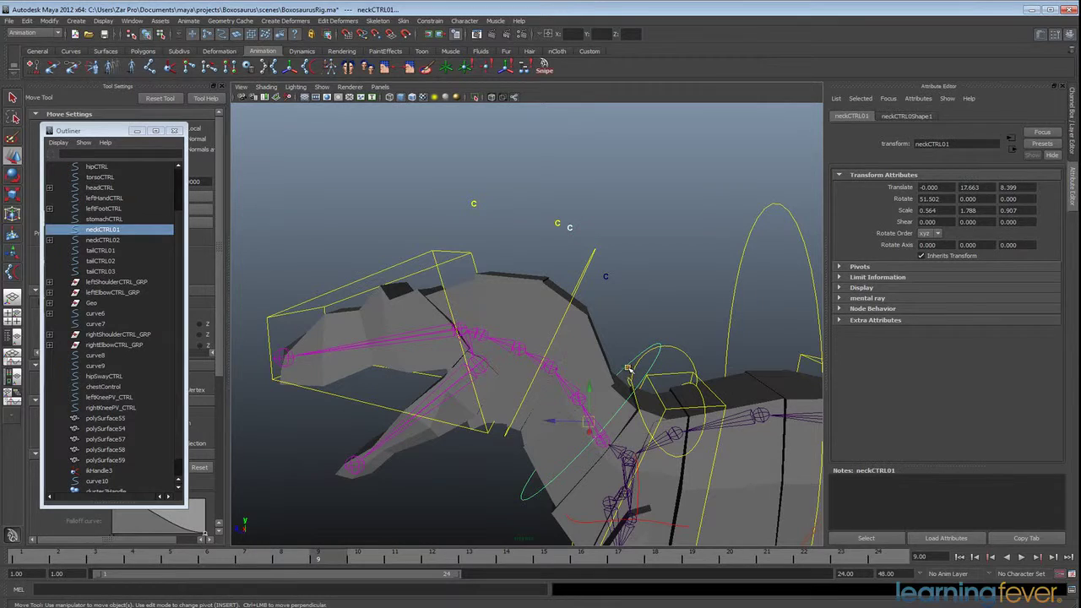
{"action": "key", "text": "p"}
- Test-move cluster3Handle at the neck base, undo the move, and parent the handle under the shoulder joint
{"action": "left_click_drag", "start_coordinate": [615, 256], "coordinate": [602, 302]}
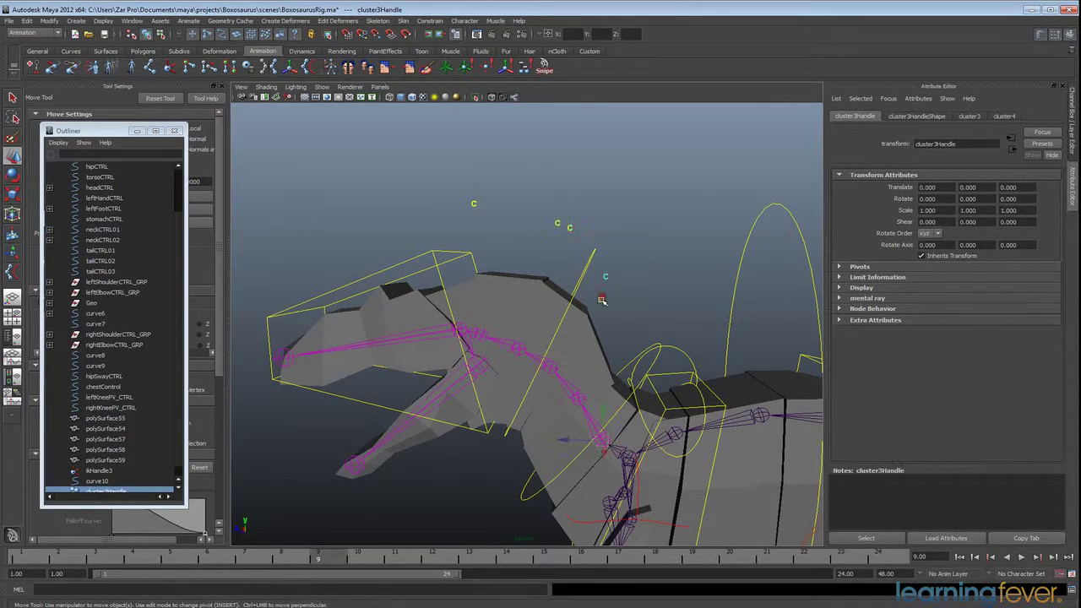
{"action": "middle_click_drag", "start_coordinate": [685, 358], "coordinate": [685, 357], "text": "alt"}
{"action": "left_click_drag", "start_coordinate": [686, 357], "coordinate": [655, 351], "text": "alt"}
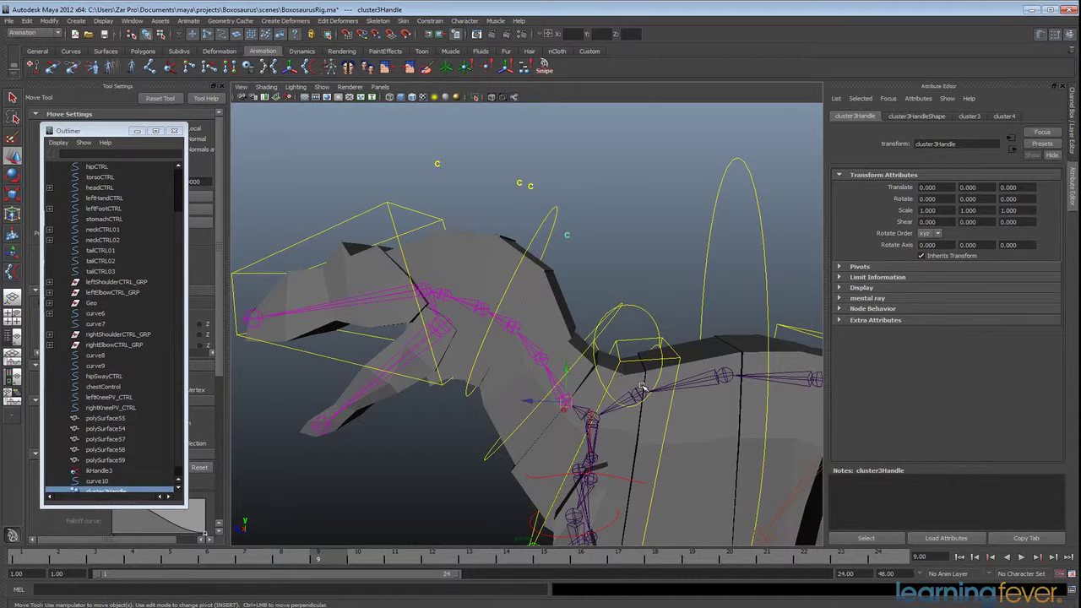
{"action": "left_click_drag", "start_coordinate": [570, 407], "coordinate": [550, 374]}
{"action": "key", "text": "ctrl+z"}
{"action": "left_click", "coordinate": [597, 416]}
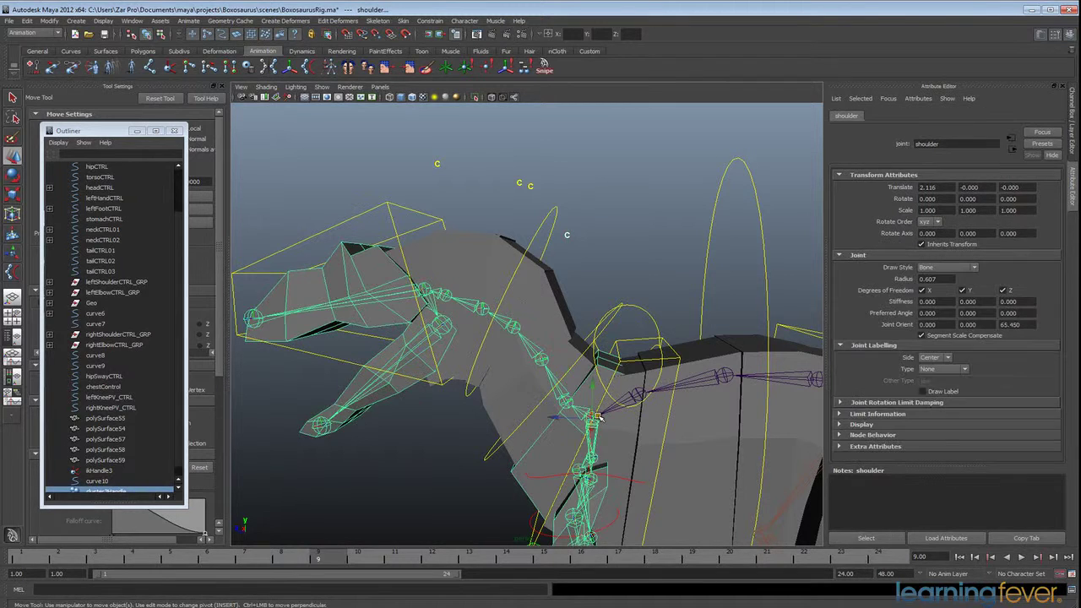
{"action": "key", "text": "p"}
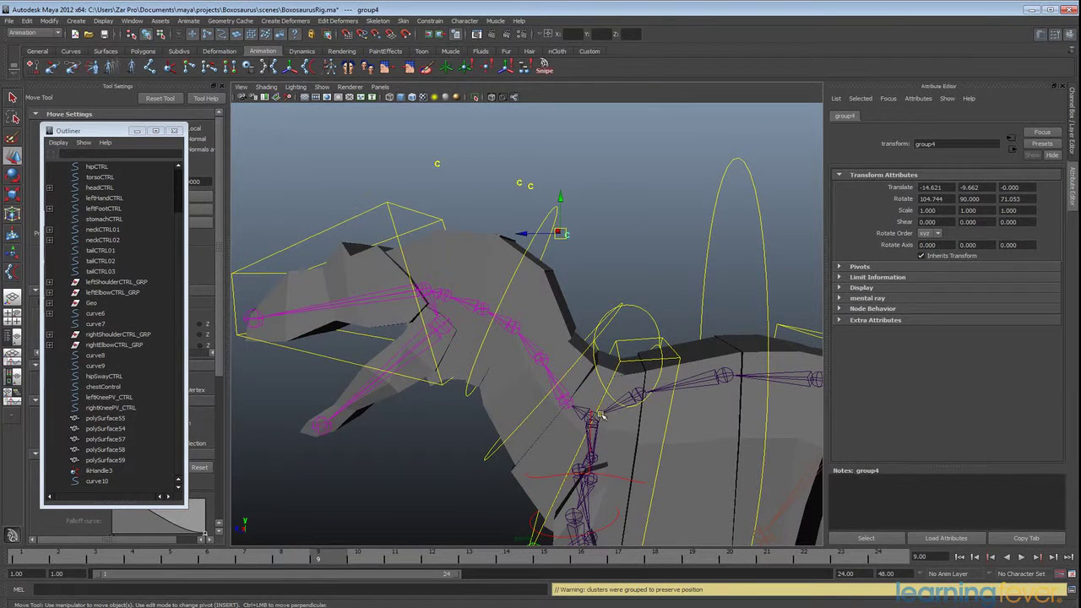
{"action": "left_click", "coordinate": [608, 264]}
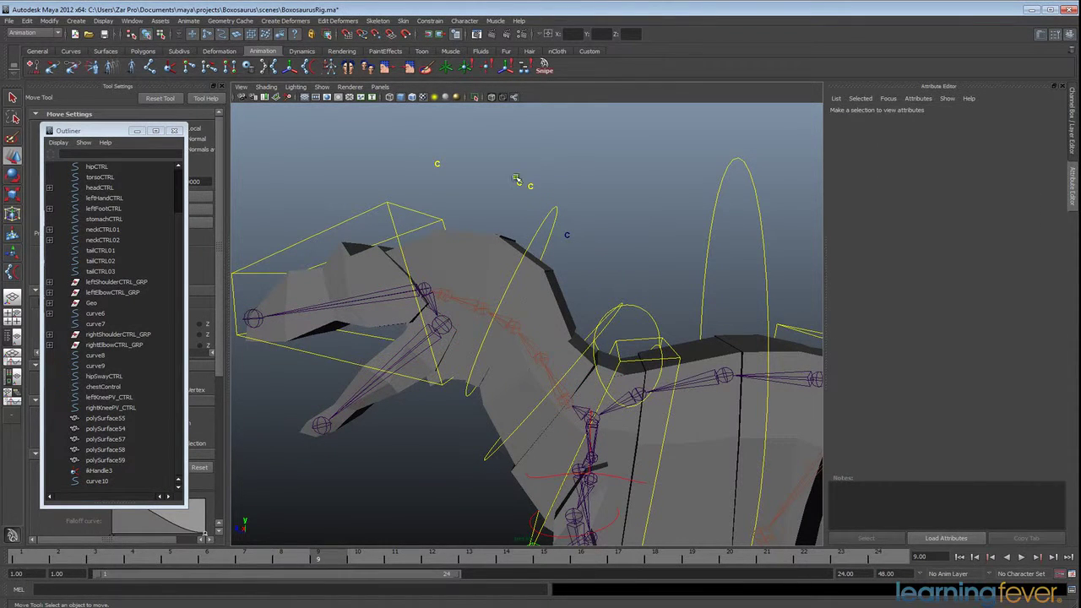
- Test neckCTRL02 by rotating and moving it to check the neck deformation, undoing each change
{"action": "left_click", "coordinate": [543, 220]}
{"action": "key", "text": "e"}
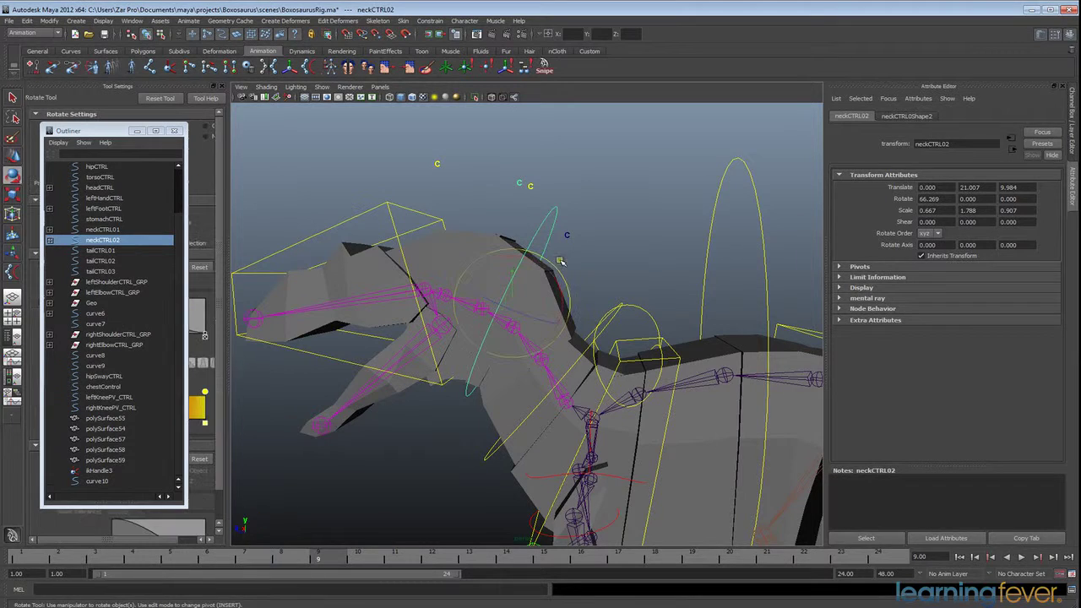
{"action": "left_click_drag", "start_coordinate": [547, 272], "coordinate": [506, 332]}
{"action": "key", "text": "z"}
{"action": "key", "text": "w"}
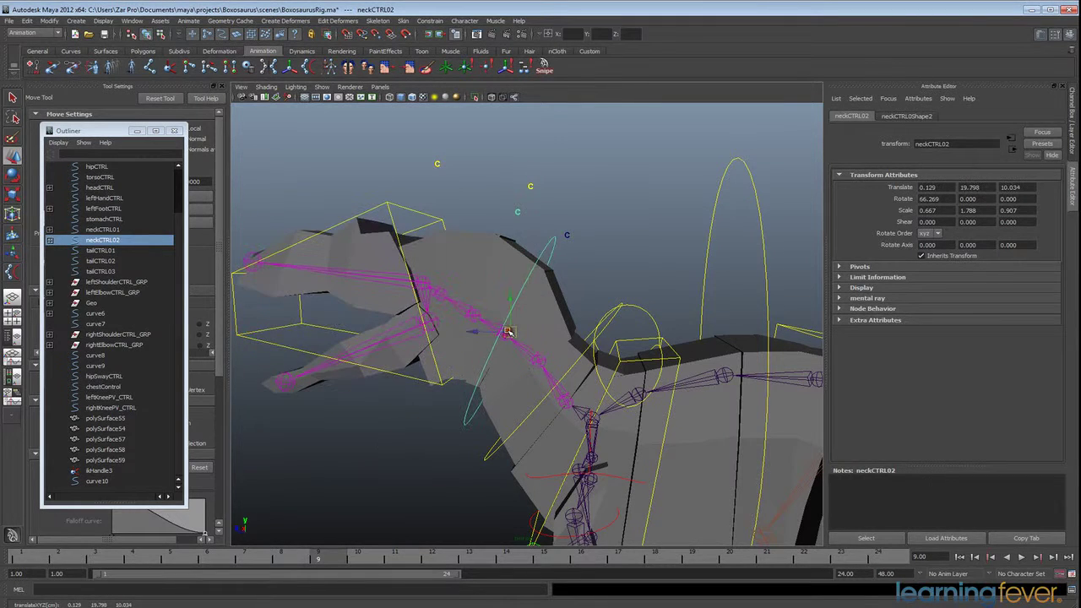
{"action": "key", "text": "z"}
- Test-move headCTRL and test-rotate neckCTRL01 to check how they drive the neck, undoing each change
{"action": "left_click", "coordinate": [393, 229]}
{"action": "mouse_move", "coordinate": [444, 275]}
{"action": "left_mouse_down"}
{"action": "mouse_move", "coordinate": [442, 304]}
{"action": "mouse_move", "coordinate": [455, 273]}
{"action": "left_mouse_up"}
{"action": "key", "text": "z"}
{"action": "key", "text": "z"}
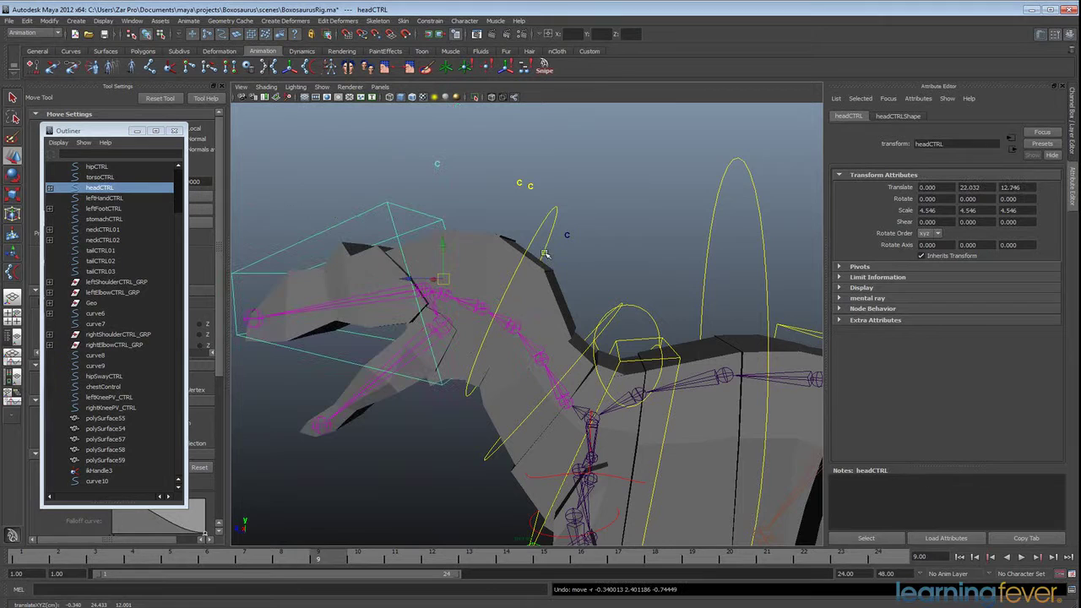
{"action": "left_click", "coordinate": [591, 346]}
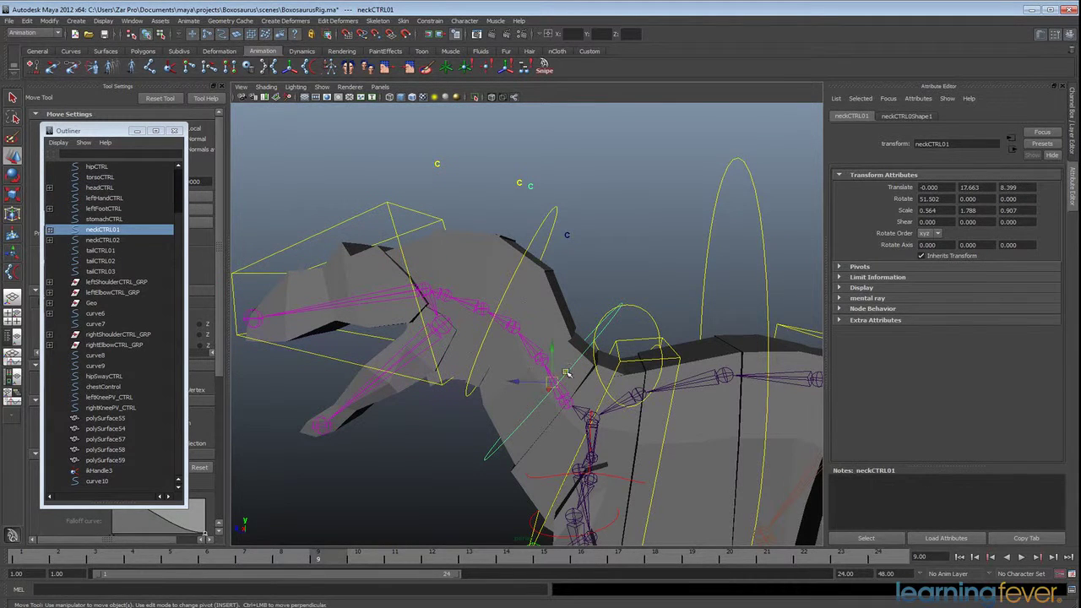
{"action": "key", "text": "e"}
{"action": "left_click_drag", "start_coordinate": [567, 346], "coordinate": [546, 343]}
{"action": "key", "text": "ctrl+z"}
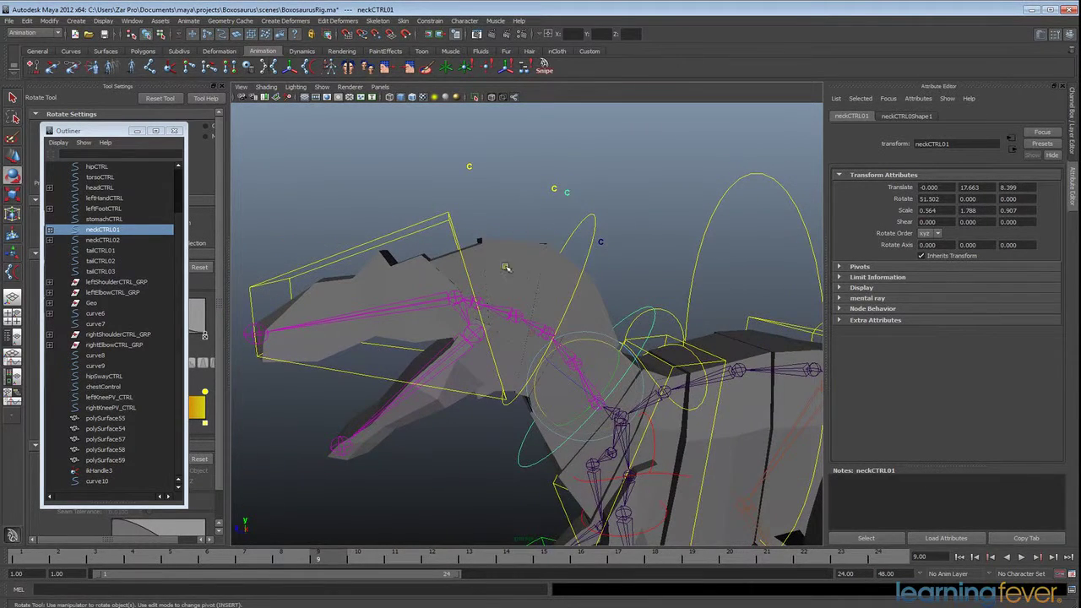
- Parent the neck piece polySurface54, just behind the head, under the neck05 joint
{"action": "left_click_drag", "start_coordinate": [514, 280], "coordinate": [520, 335], "text": "alt"}
{"action": "scroll", "coordinate": [520, 335], "scroll_direction": "up", "scroll_amount": 5}
{"action": "left_click", "coordinate": [399, 317]}
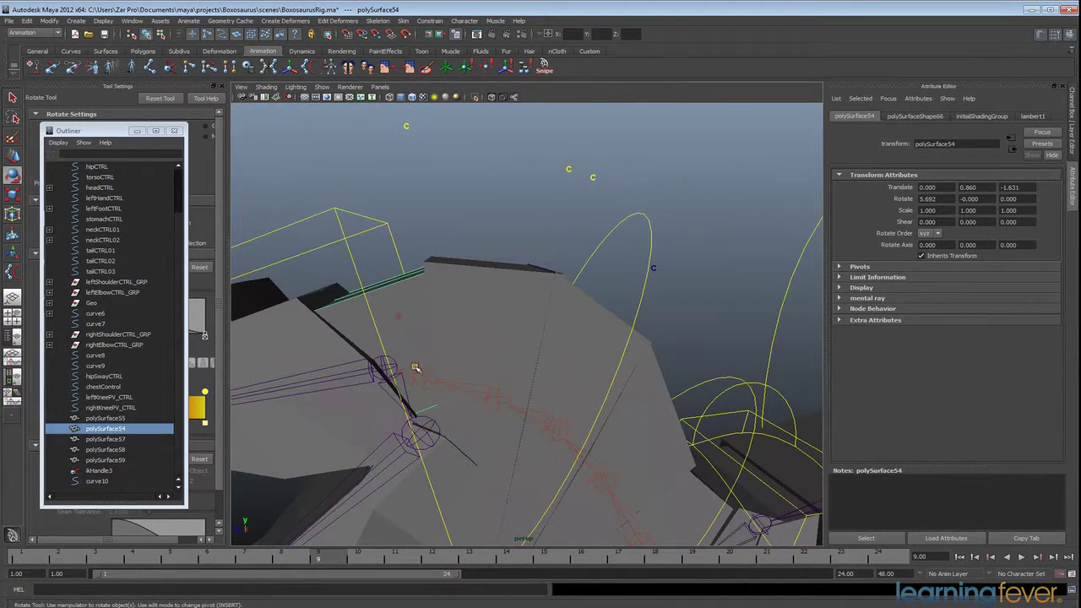
{"action": "left_click", "coordinate": [413, 372]}
{"action": "key", "text": "p"}
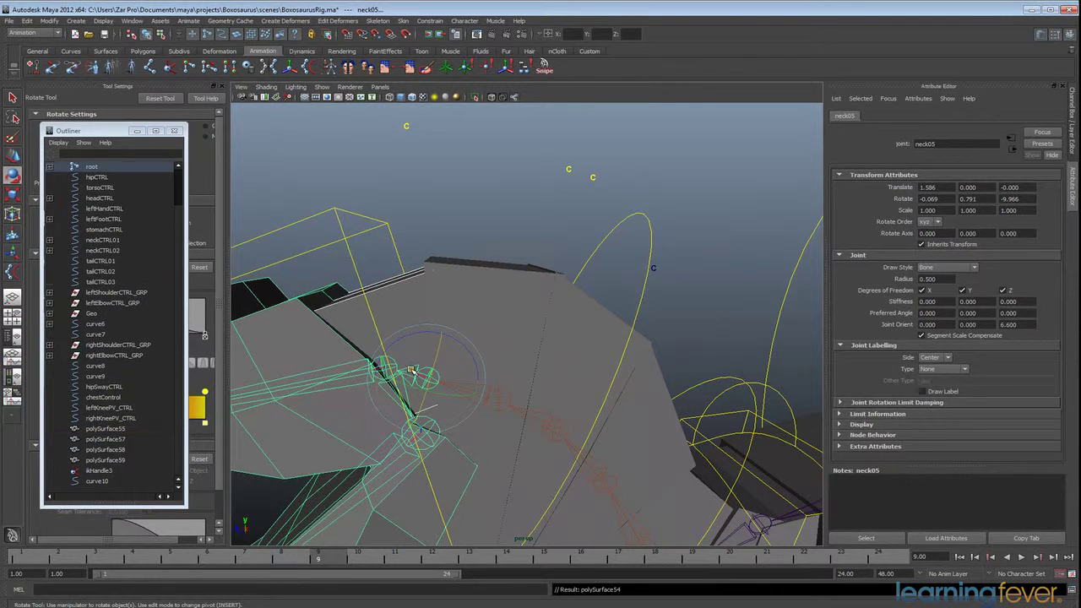
- Parent polySurface55 under the neck04 joint and polySurface57 under the neck03 joint
{"action": "left_click", "coordinate": [490, 294]}
{"action": "left_click", "coordinate": [492, 398], "text": "shift"}
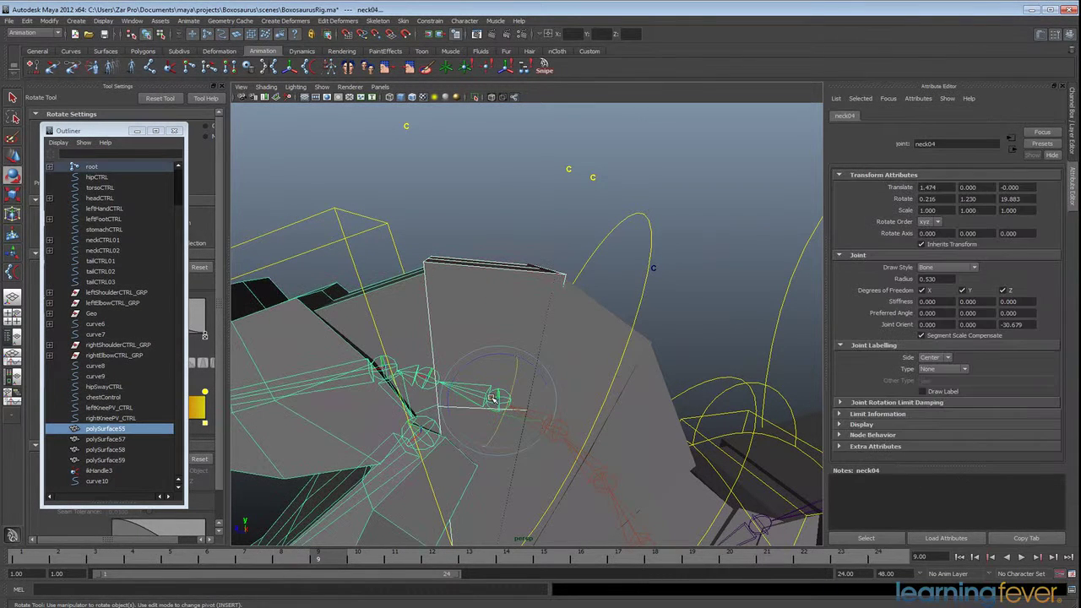
{"action": "key", "text": "p"}
{"action": "left_click", "coordinate": [604, 359]}
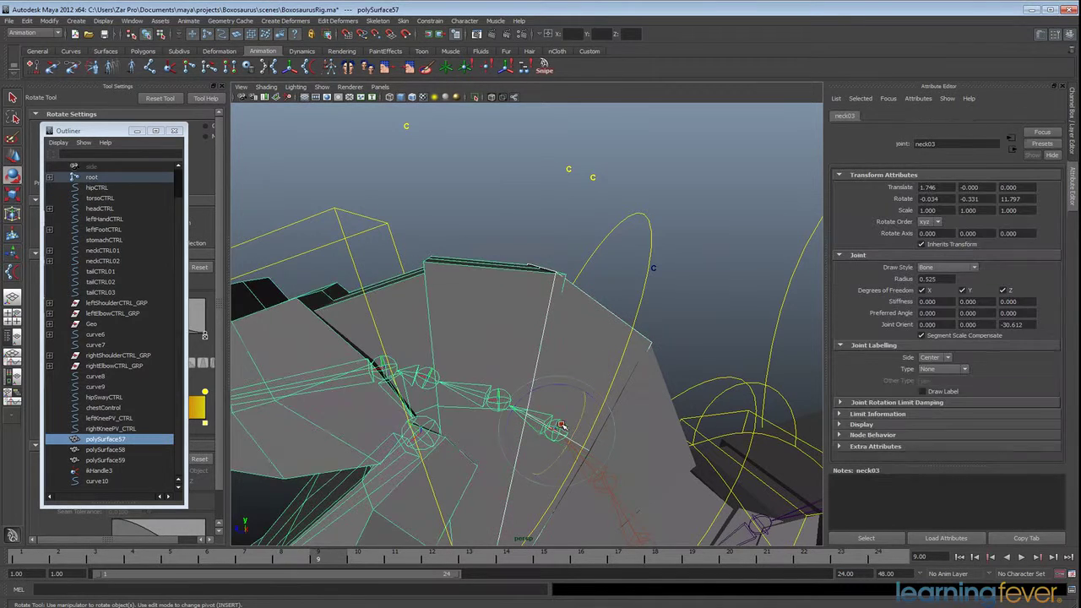
{"action": "key", "text": "p"}
- Parent polySurface58 under the neck joint between neck03 and neck01, and polySurface59 under the neck01 joint
{"action": "left_click", "coordinate": [640, 432]}
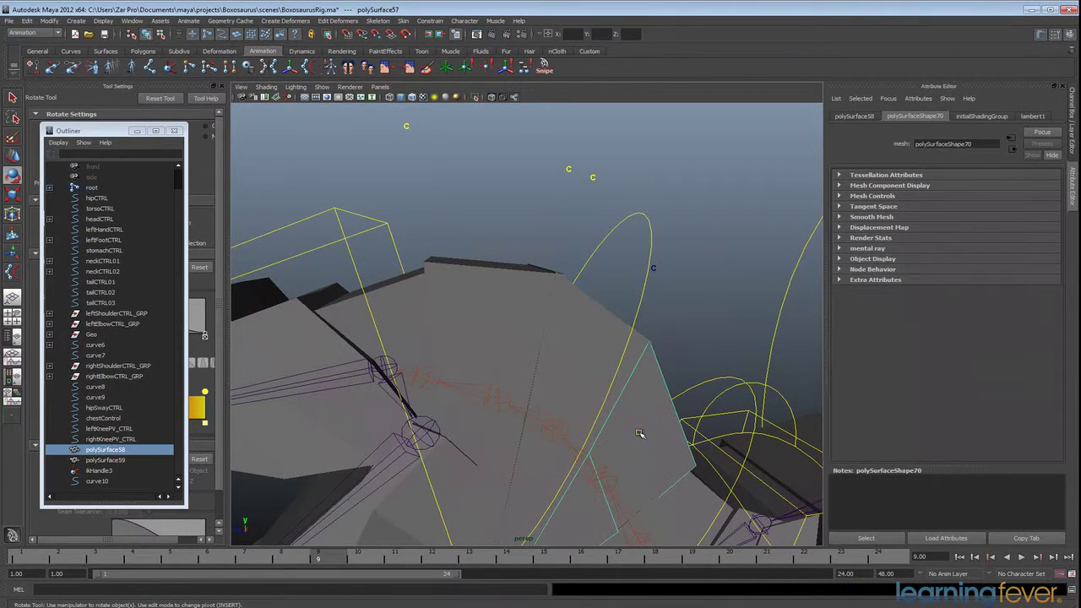
{"action": "left_click", "coordinate": [617, 482], "text": "shift"}
{"action": "left_click", "coordinate": [617, 483]}
{"action": "key", "text": "f"}
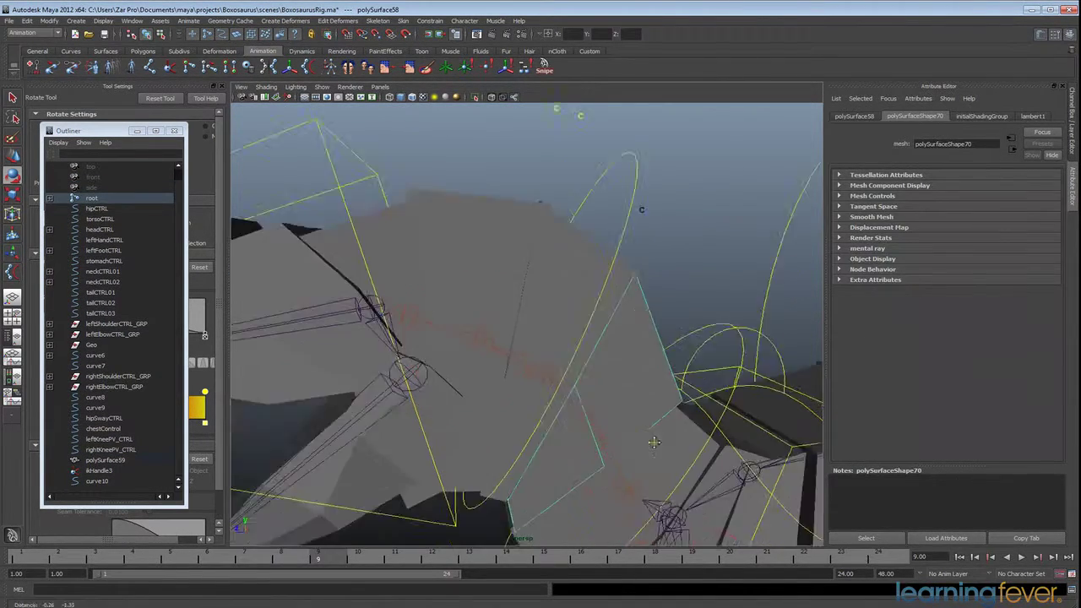
{"action": "left_click", "coordinate": [588, 394], "text": "shift"}
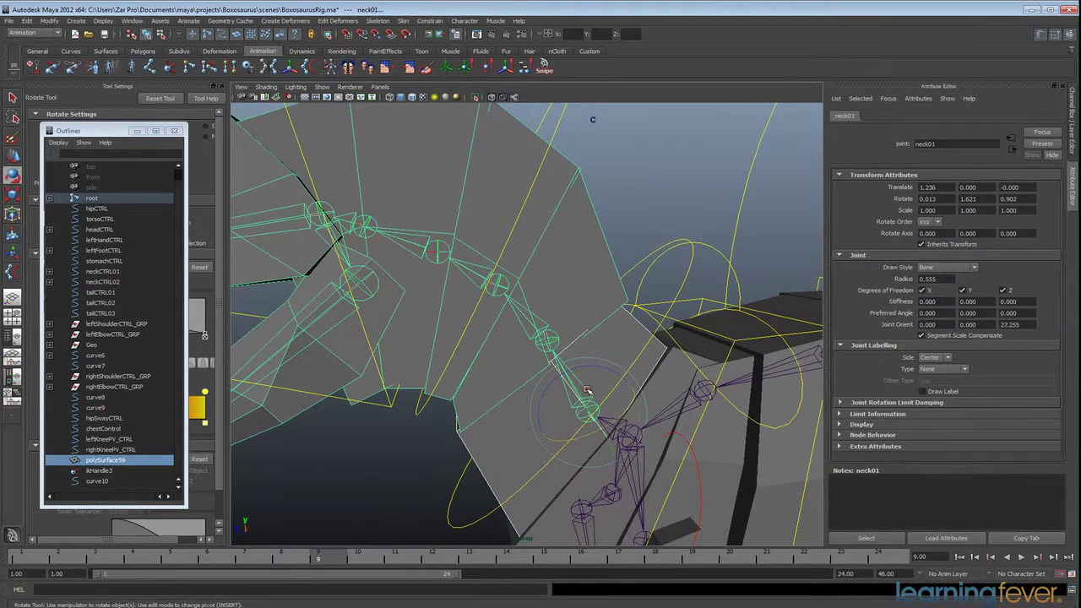
{"action": "key", "text": "p"}
- Try to parent the polySurface60 piece at the neck base under the shoulder joint
{"action": "middle_click_drag", "start_coordinate": [754, 393], "coordinate": [678, 386], "text": "alt"}
{"action": "right_click_drag", "start_coordinate": [678, 386], "coordinate": [628, 390], "text": "alt"}
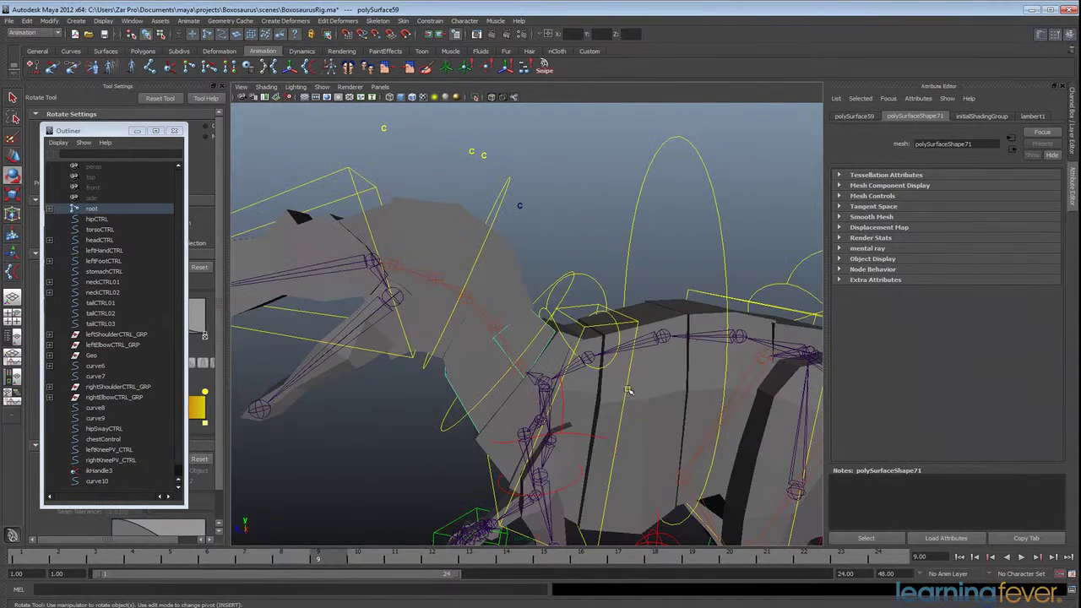
{"action": "left_click", "coordinate": [532, 398]}
{"action": "left_click", "coordinate": [543, 379]}
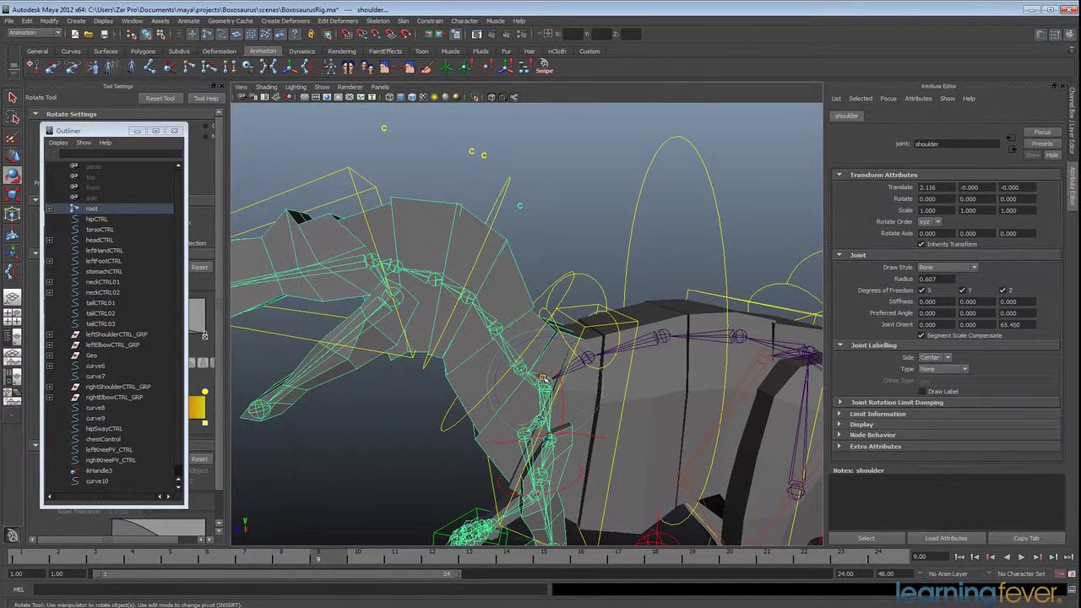
{"action": "key", "text": "p"}
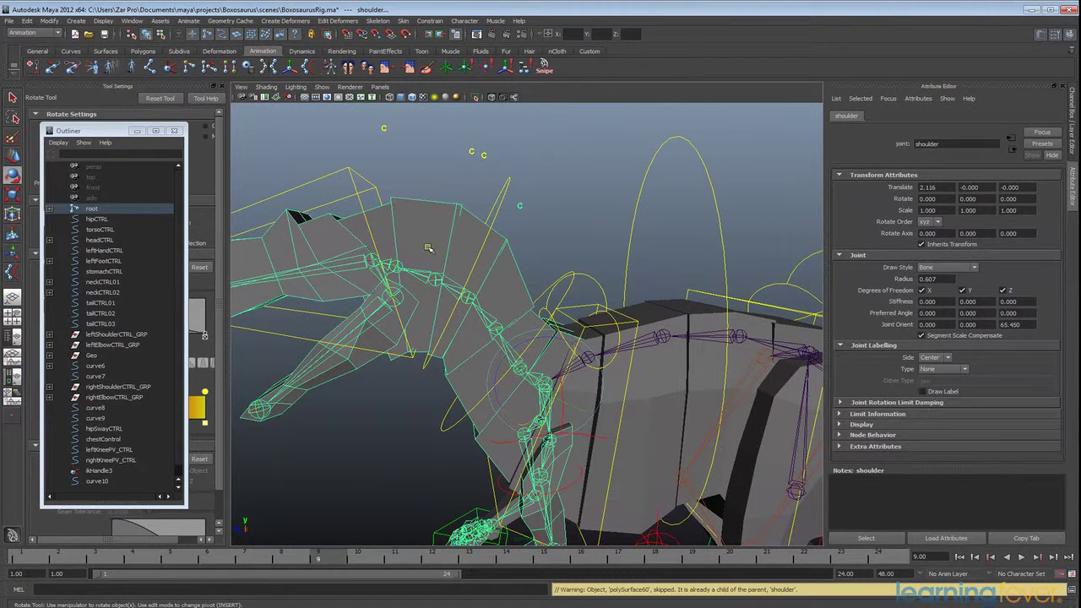
- Test-move headCTRL, neckCTRL02 and neckCTRL01 in turn to check that the neck geometry follows, undoing each move
{"action": "left_click", "coordinate": [353, 174]}
{"action": "key", "text": "w"}
{"action": "left_click_drag", "start_coordinate": [417, 270], "coordinate": [434, 237]}
{"action": "key", "text": "ctrl+z"}
{"action": "left_click", "coordinate": [500, 202]}
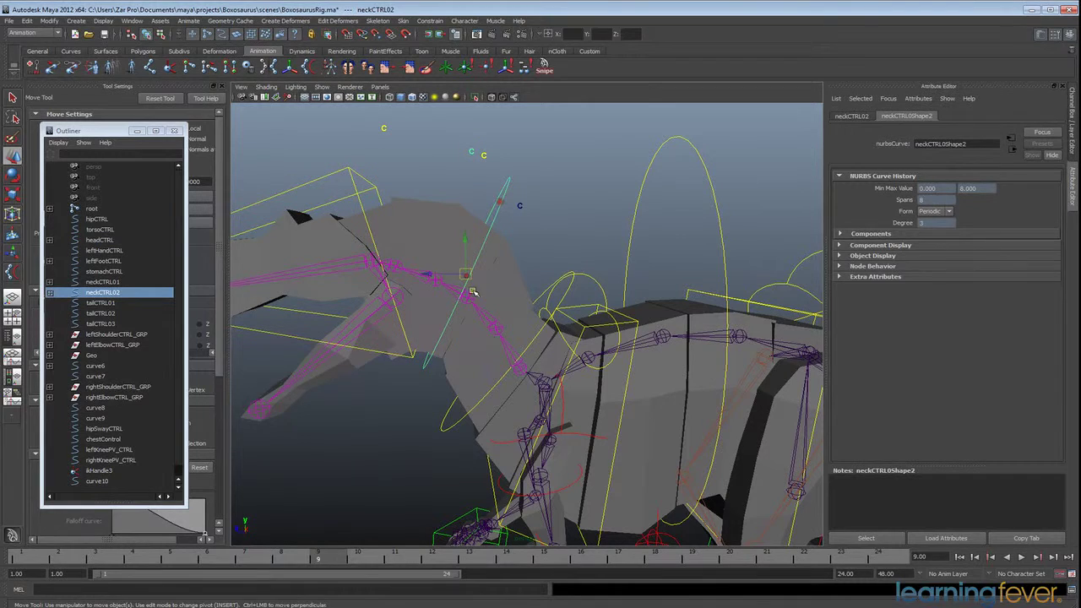
{"action": "left_click_drag", "start_coordinate": [498, 212], "coordinate": [496, 267]}
{"action": "key", "text": "ctrl+z"}
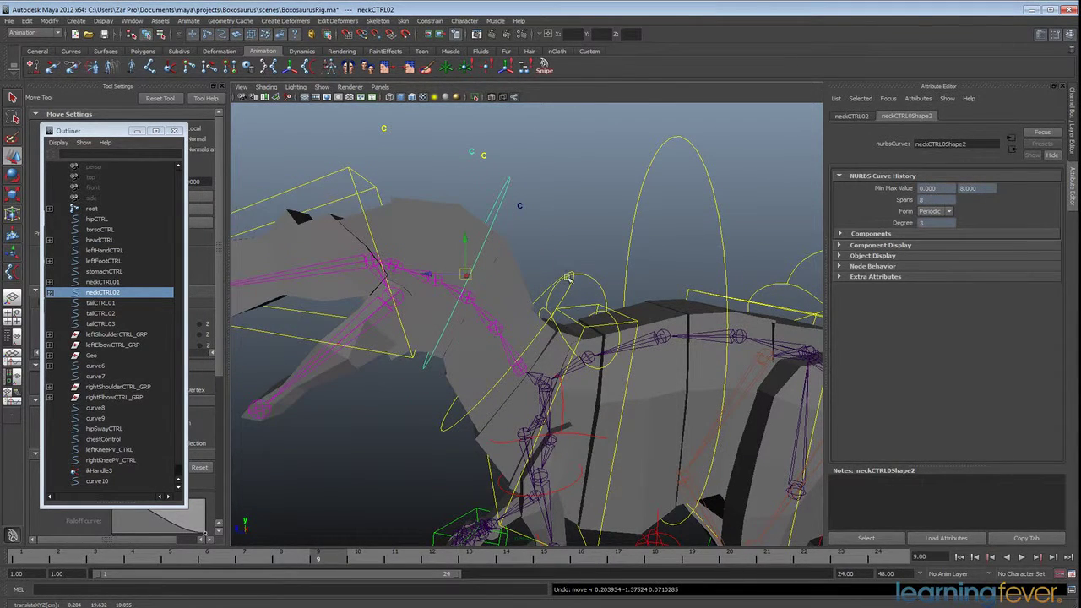
{"action": "left_click", "coordinate": [568, 278]}
{"action": "mouse_move", "coordinate": [520, 351]}
{"action": "left_mouse_down"}
{"action": "mouse_move", "coordinate": [506, 379]}
{"action": "mouse_move", "coordinate": [521, 365]}
{"action": "mouse_move", "coordinate": [503, 356]}
{"action": "left_mouse_up"}
{"action": "key", "text": "ctrl+z"}
- Move the Outliner clear of the tool settings and create an IK spline handle from the shoulder joint to the last spine joint before the hip
{"action": "left_click_drag", "start_coordinate": [641, 340], "coordinate": [579, 351], "text": "alt"}
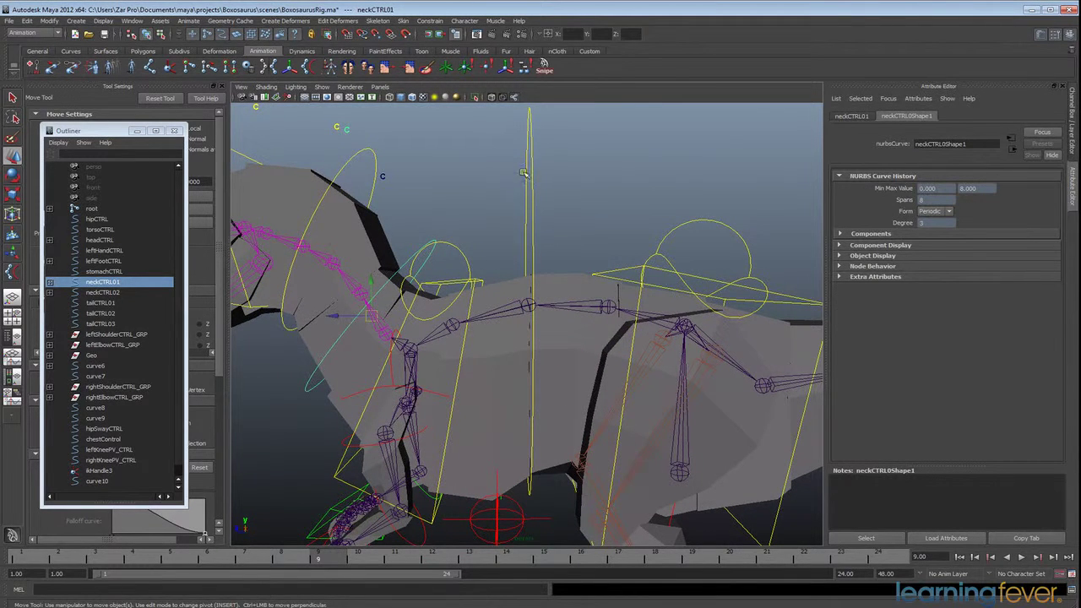
{"action": "middle_click_drag", "start_coordinate": [523, 173], "coordinate": [561, 186], "text": "alt"}
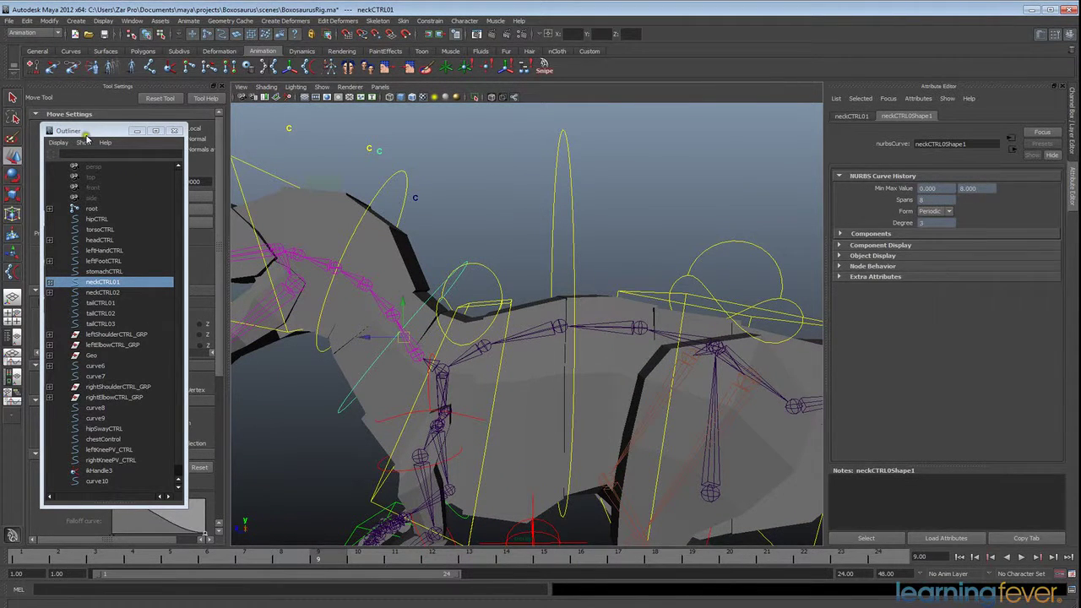
{"action": "left_click_drag", "start_coordinate": [88, 133], "coordinate": [915, 135]}
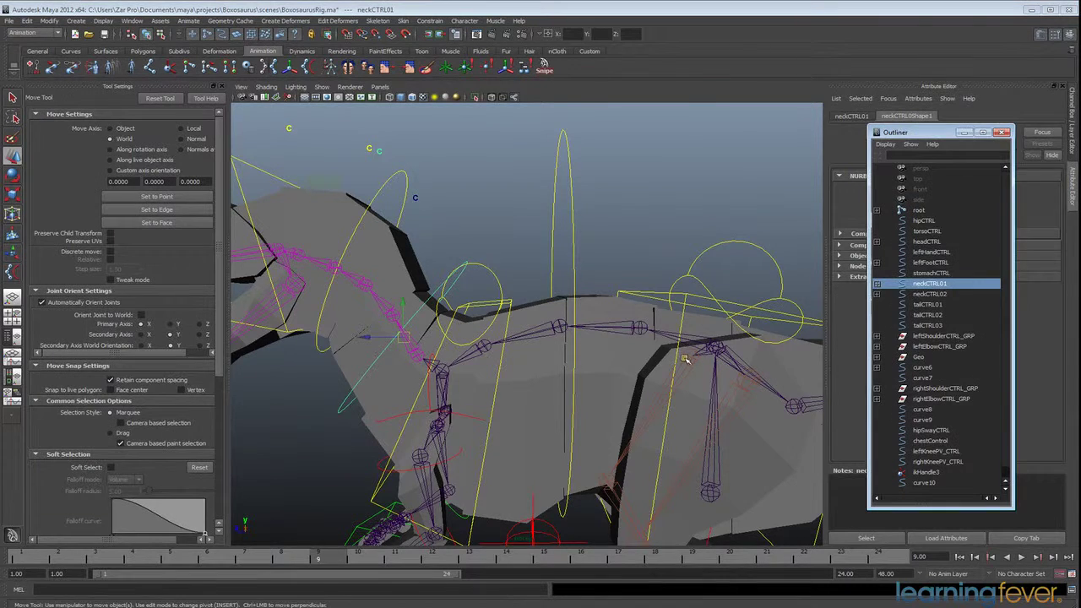
{"action": "left_click", "coordinate": [308, 68]}
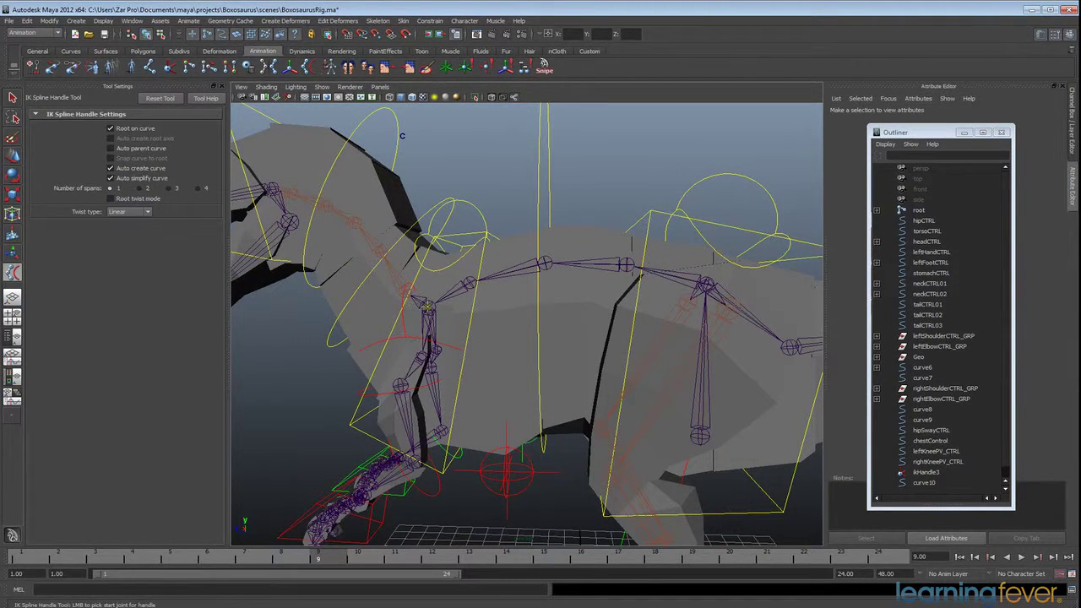
{"action": "left_click", "coordinate": [440, 314]}
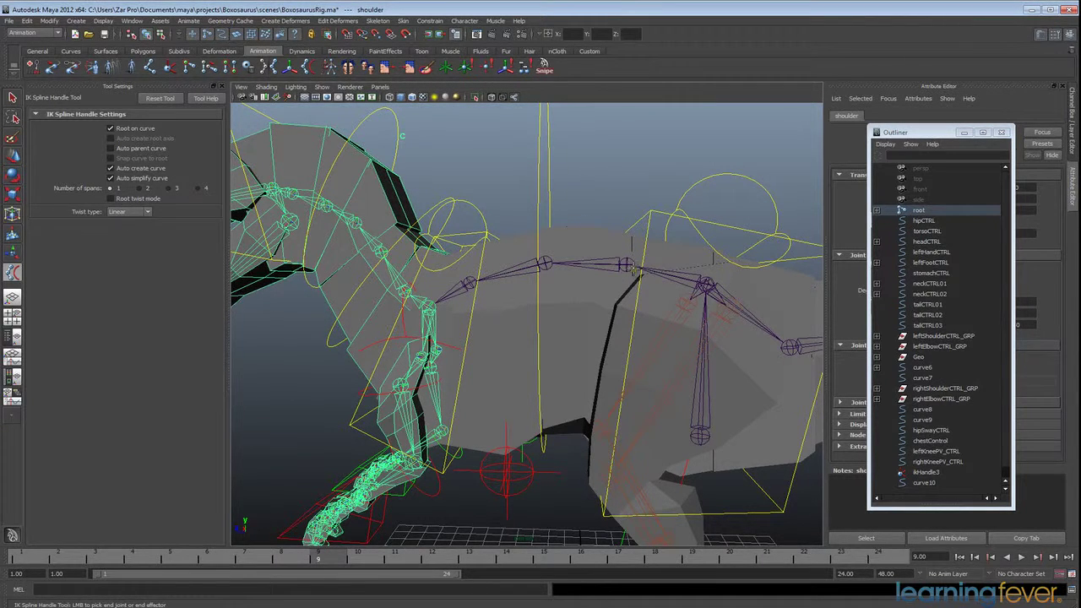
{"action": "left_click", "coordinate": [627, 264]}
{"action": "left_click_drag", "start_coordinate": [530, 306], "coordinate": [549, 292], "text": "alt"}
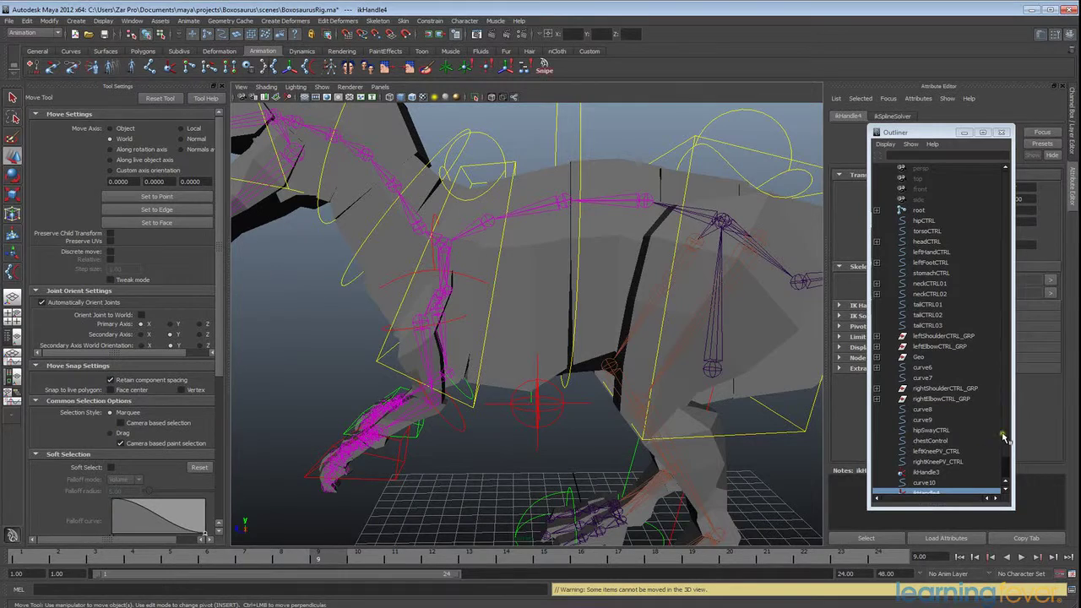
- Select the curve11 CV behind the shoulder with the polygons temporarily hidden, and raise it slightly towards the top of the back
{"action": "scroll", "coordinate": [1003, 436], "scroll_direction": "down", "scroll_amount": 2}
{"action": "left_click", "coordinate": [929, 483]}
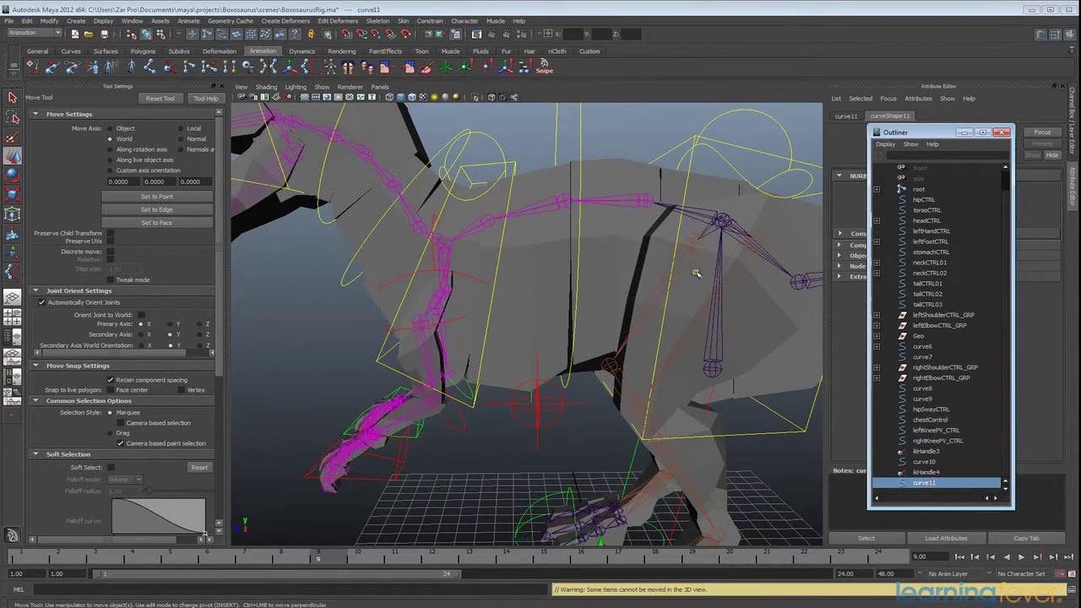
{"action": "middle_click_drag", "start_coordinate": [696, 273], "coordinate": [690, 308], "text": "alt"}
{"action": "left_click", "coordinate": [691, 307]}
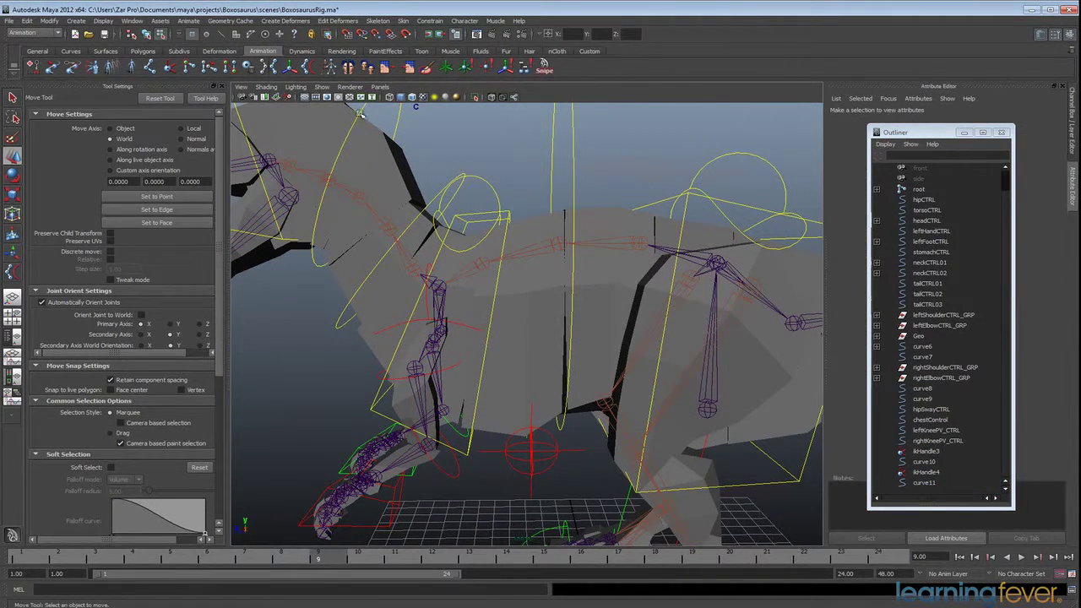
{"action": "left_click", "coordinate": [322, 86]}
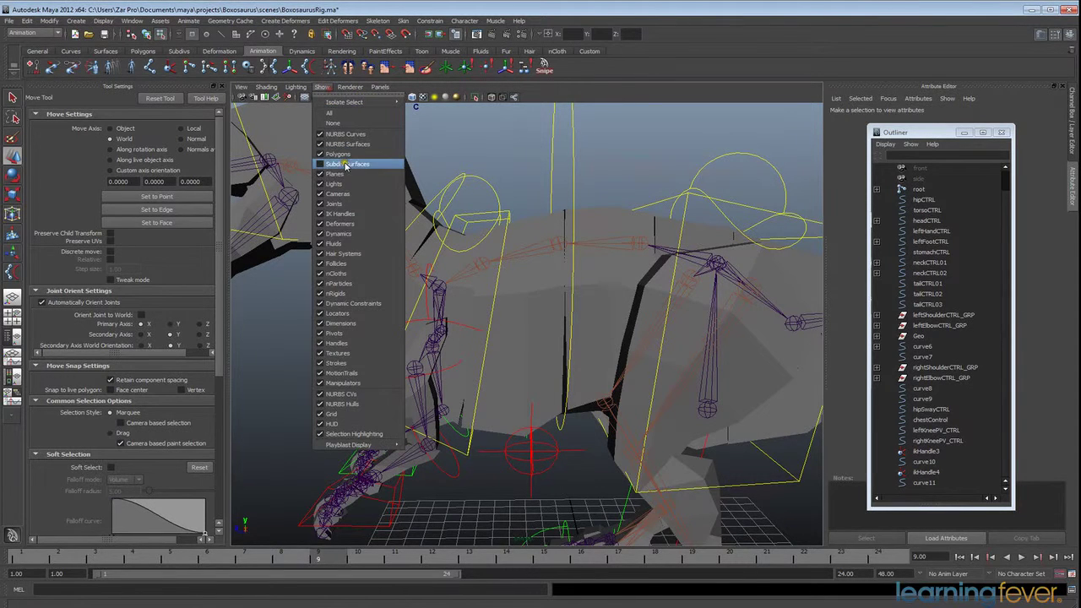
{"action": "left_click", "coordinate": [342, 154]}
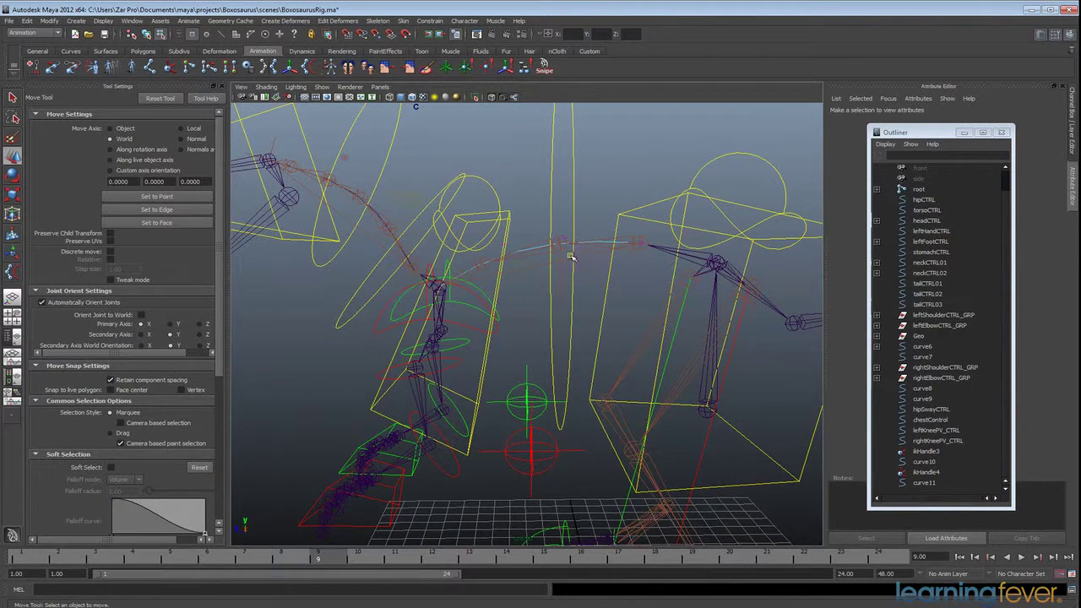
{"action": "left_click", "coordinate": [502, 242]}
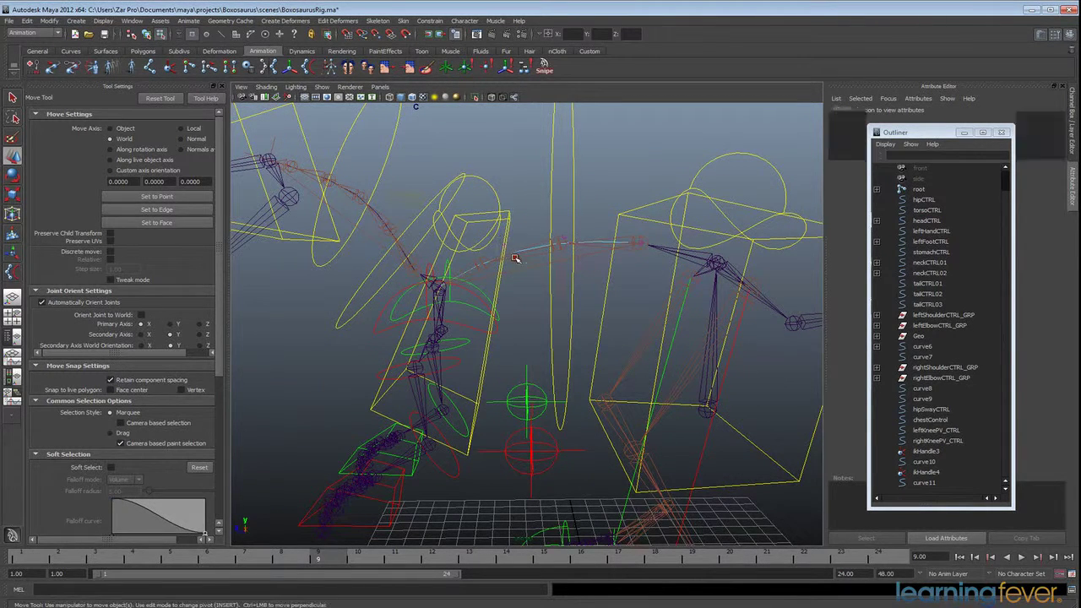
{"action": "left_click", "coordinate": [321, 87]}
{"action": "left_click", "coordinate": [341, 154]}
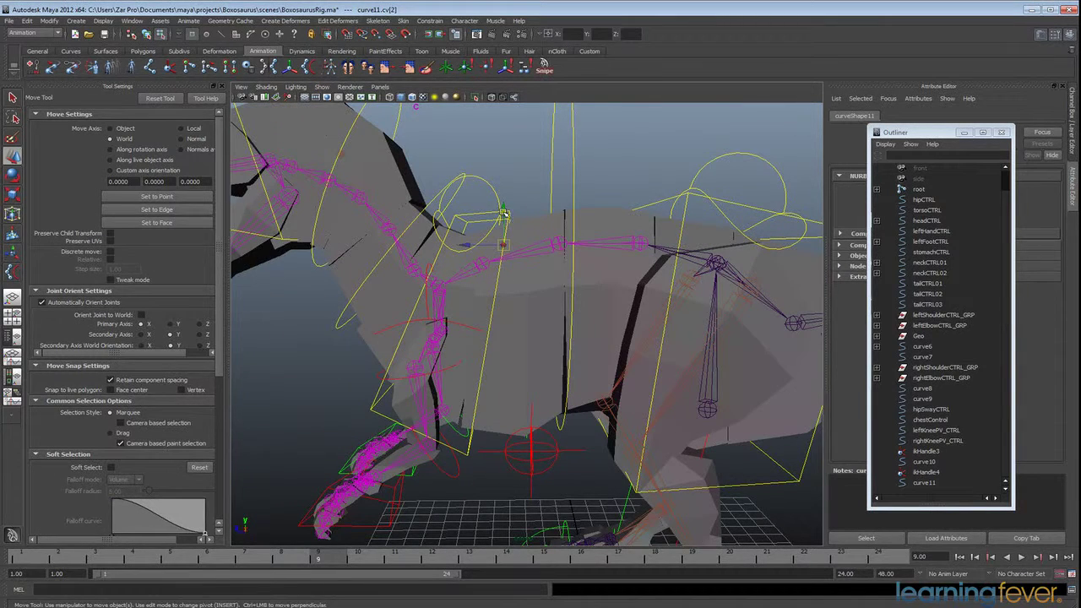
{"action": "left_click_drag", "start_coordinate": [504, 212], "coordinate": [504, 211]}
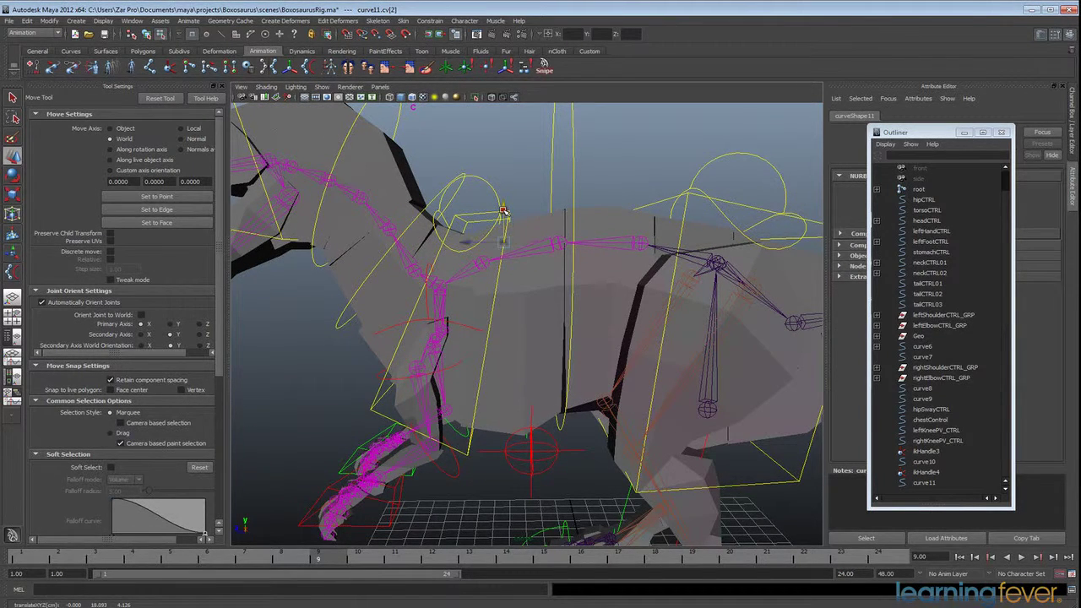
- Raise the curve11 CV near the middle of the spine slightly, hiding the polygons for the edit and showing them again
{"action": "left_click", "coordinate": [322, 87]}
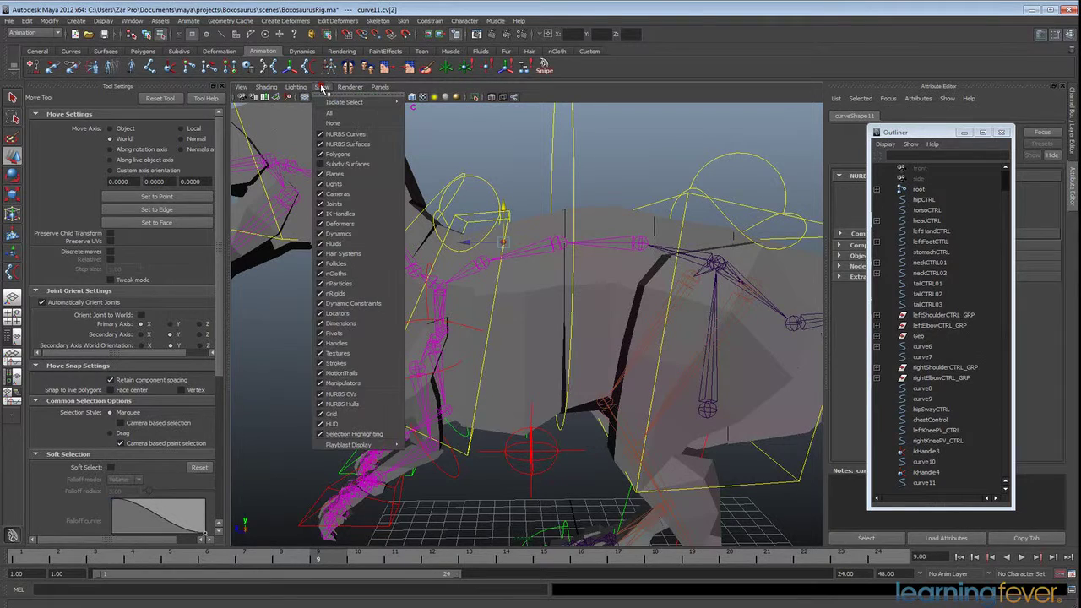
{"action": "left_click", "coordinate": [334, 156]}
{"action": "left_click_drag", "start_coordinate": [551, 221], "coordinate": [567, 202]}
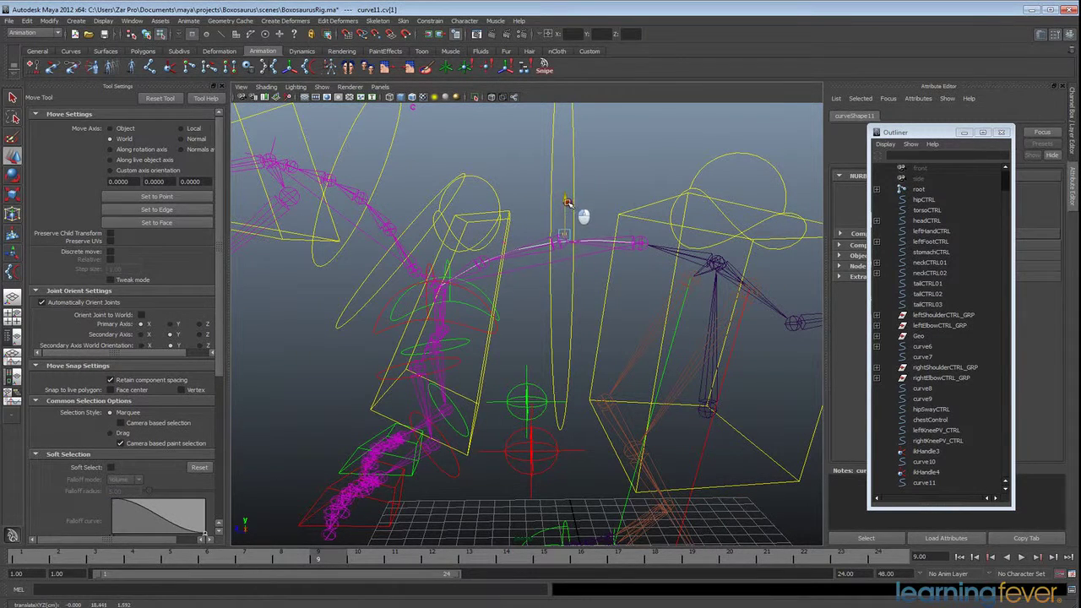
{"action": "left_click", "coordinate": [322, 87]}
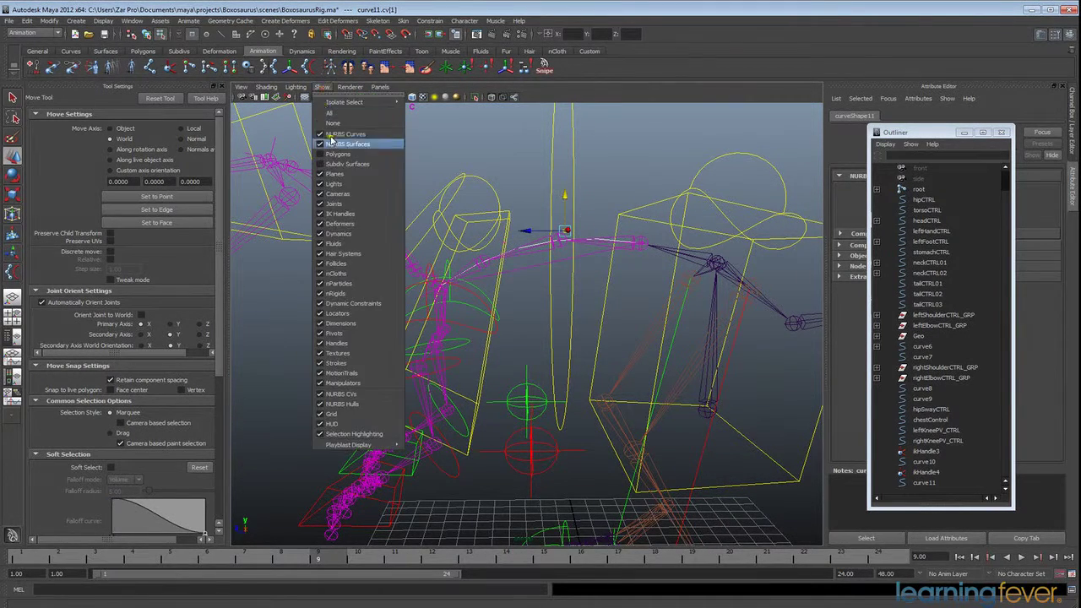
{"action": "left_click", "coordinate": [336, 154]}
{"action": "left_click_drag", "start_coordinate": [568, 197], "coordinate": [604, 262]}
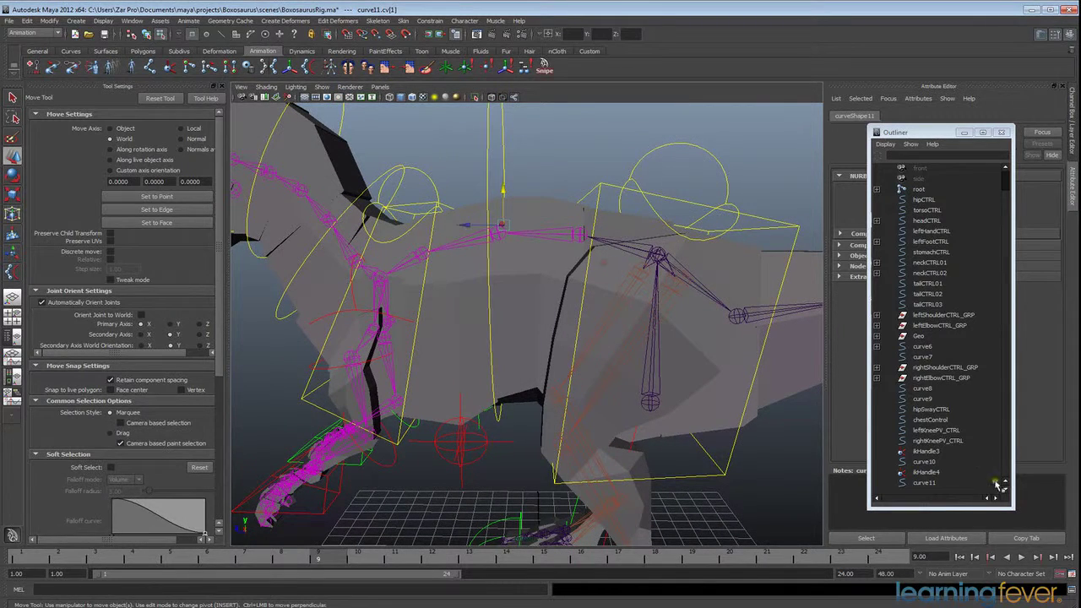
- Hide the polygons, create a cluster on curve11's shoulder-end CV, and set its handle shape's Origin Y to 23.249
{"action": "left_click", "coordinate": [926, 485]}
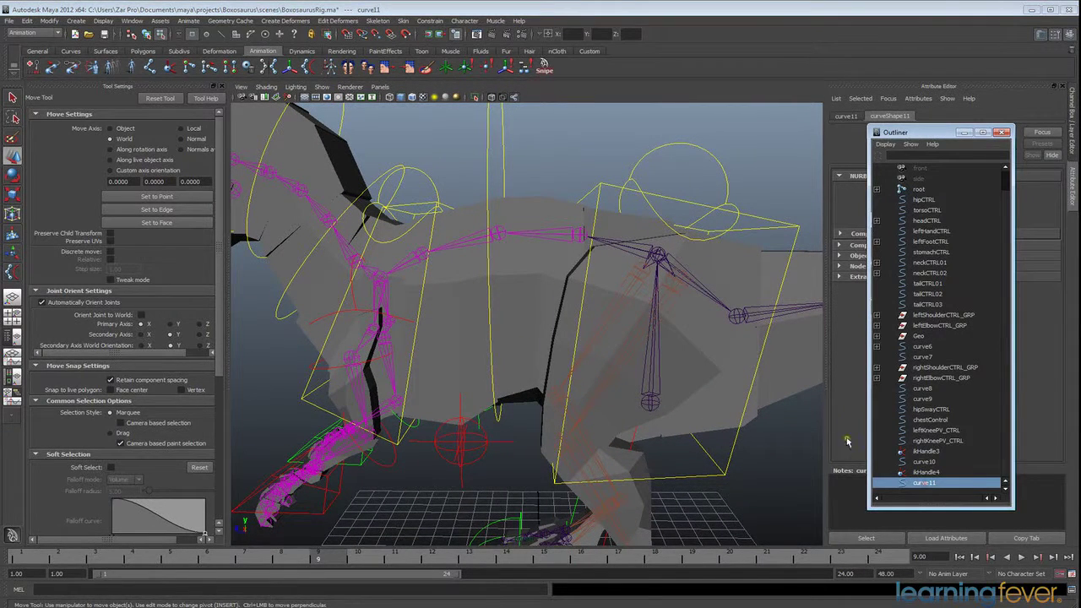
{"action": "left_click", "coordinate": [322, 87]}
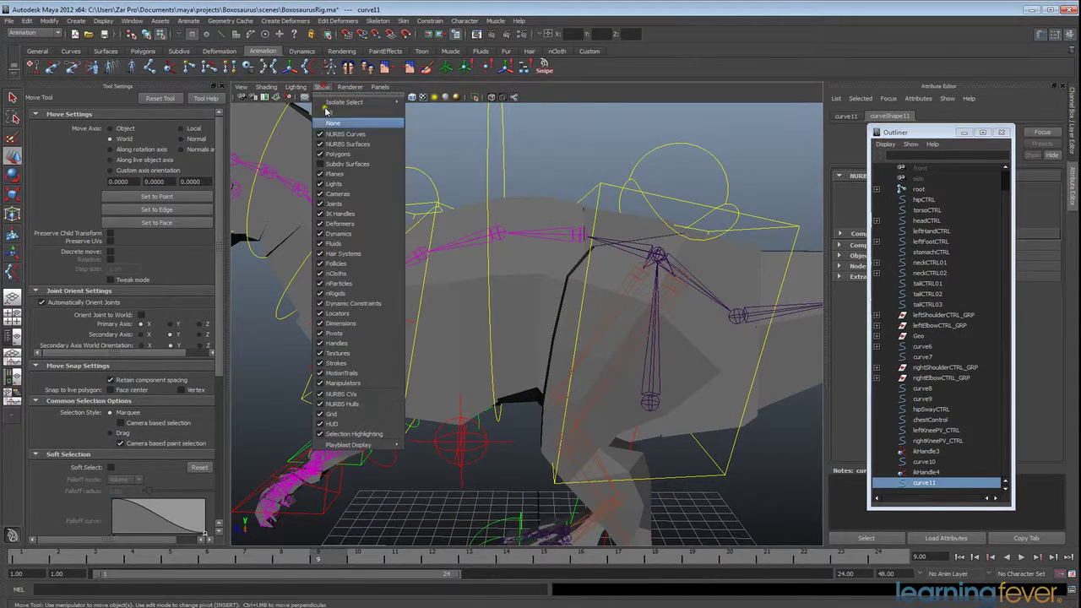
{"action": "left_click", "coordinate": [346, 158]}
{"action": "middle_click_drag", "start_coordinate": [492, 248], "coordinate": [533, 275], "text": "alt"}
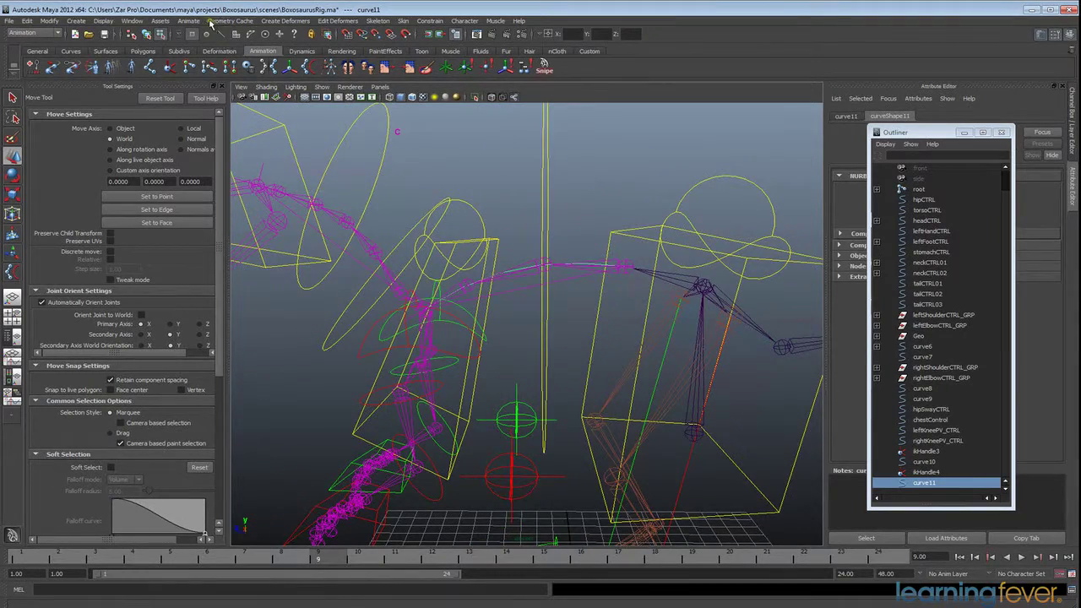
{"action": "middle_click_drag", "start_coordinate": [505, 226], "coordinate": [553, 244], "text": "alt"}
{"action": "right_click_drag", "start_coordinate": [553, 244], "coordinate": [571, 301], "text": "alt"}
{"action": "left_click", "coordinate": [289, 22]}
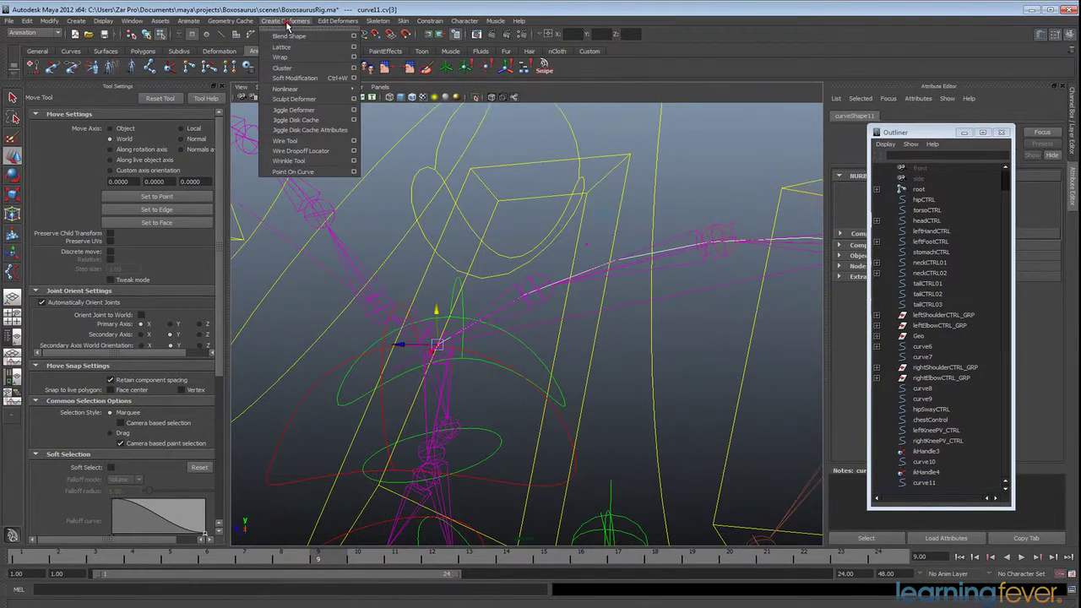
{"action": "left_click", "coordinate": [306, 71]}
{"action": "left_click_drag", "start_coordinate": [473, 287], "coordinate": [126, 121], "text": "alt"}
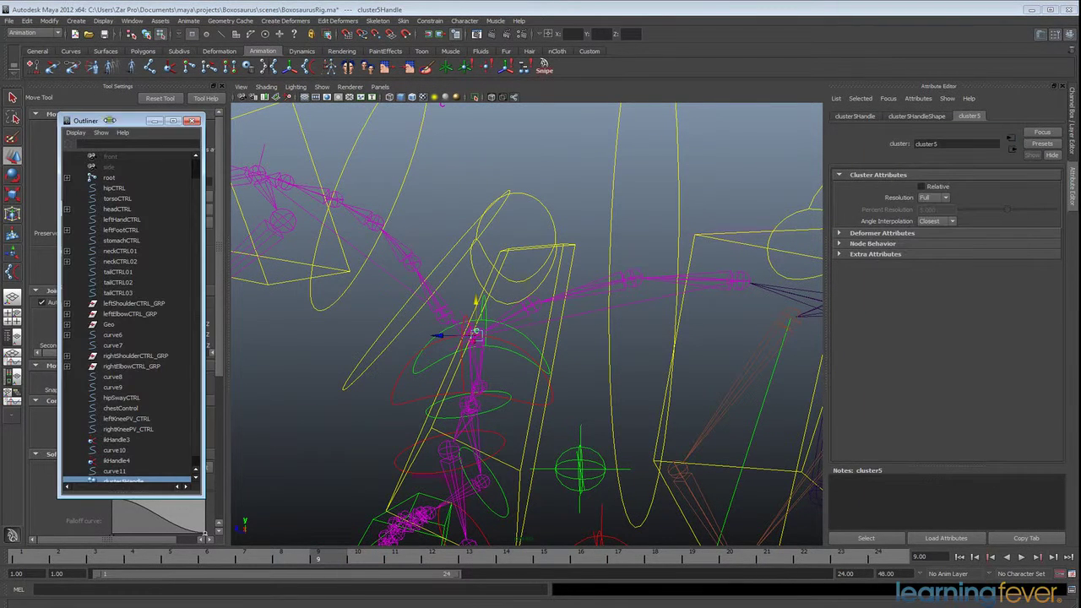
{"action": "left_click", "coordinate": [919, 116]}
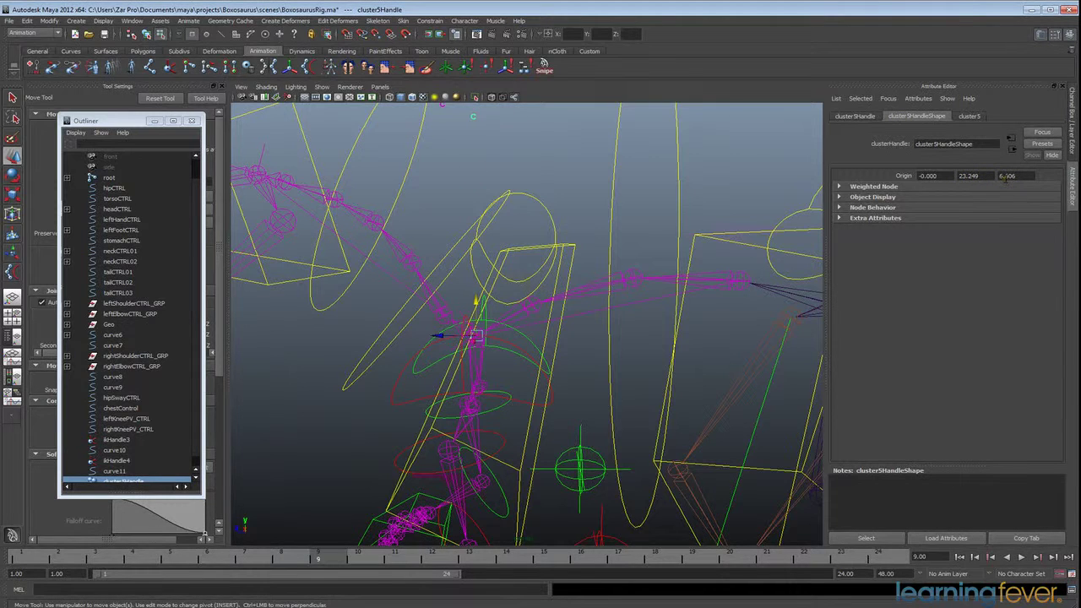
- Create a cluster on each of curve11's two middle CVs, with handle Origin Y 24.293 nearer the shoulder and 25.387 nearer the hip
{"action": "left_click", "coordinate": [601, 295]}
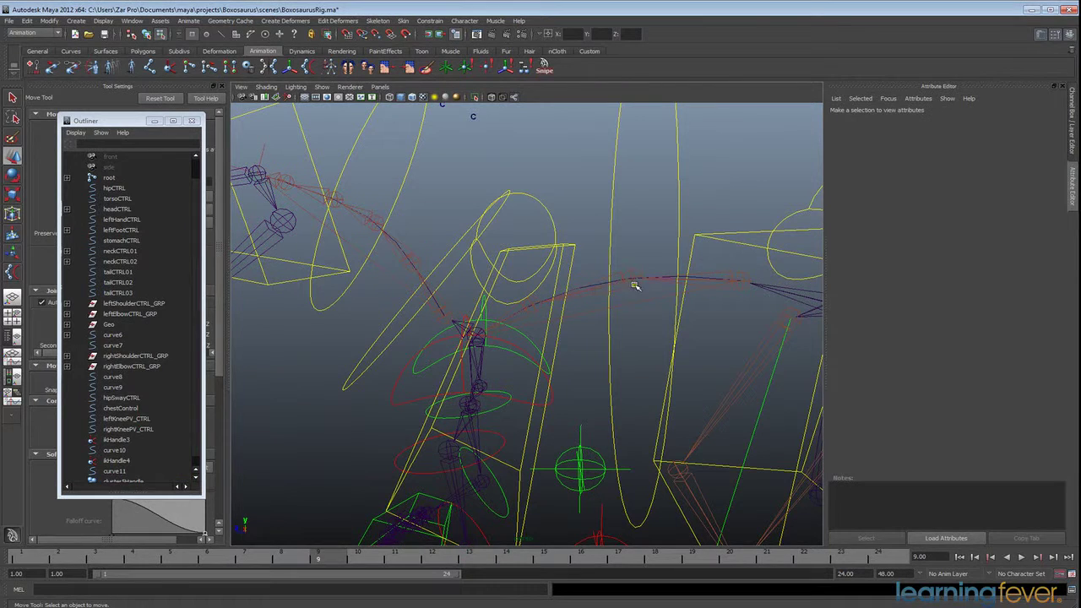
{"action": "left_click", "coordinate": [594, 296]}
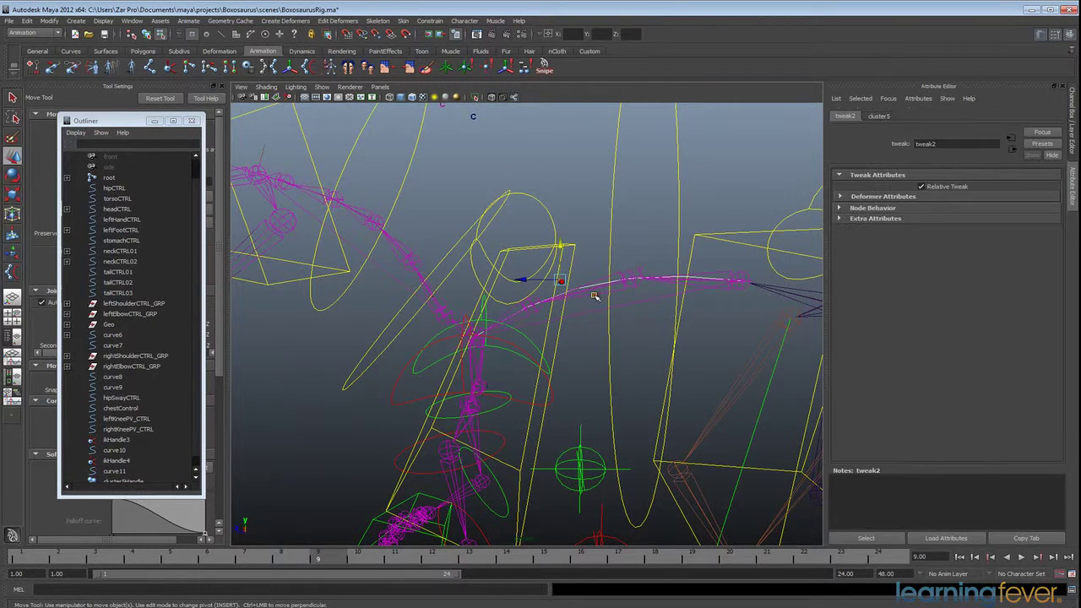
{"action": "key", "text": "g"}
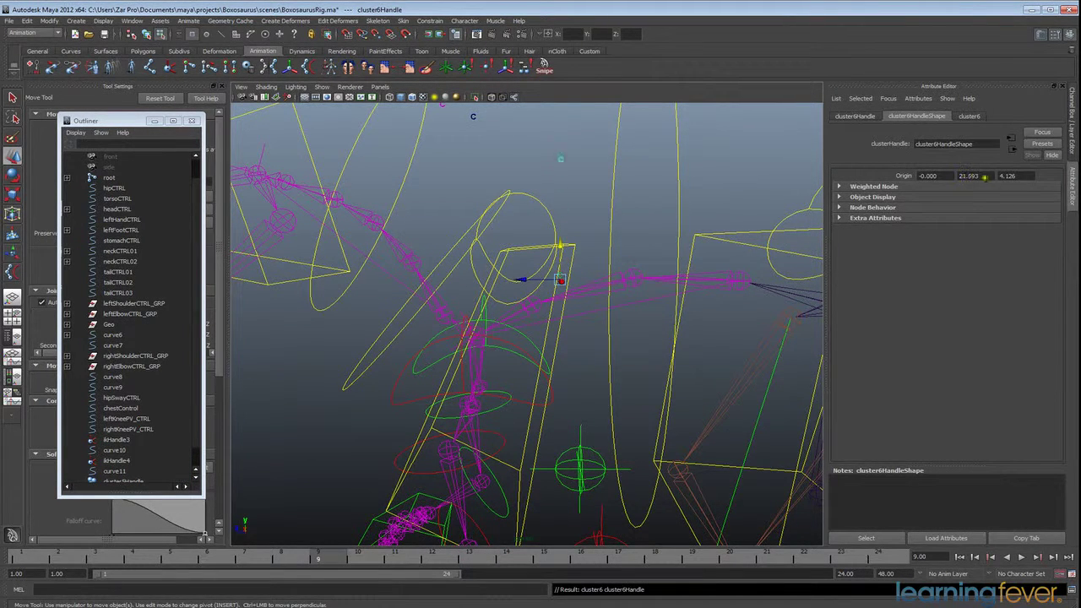
{"action": "left_click", "coordinate": [648, 284]}
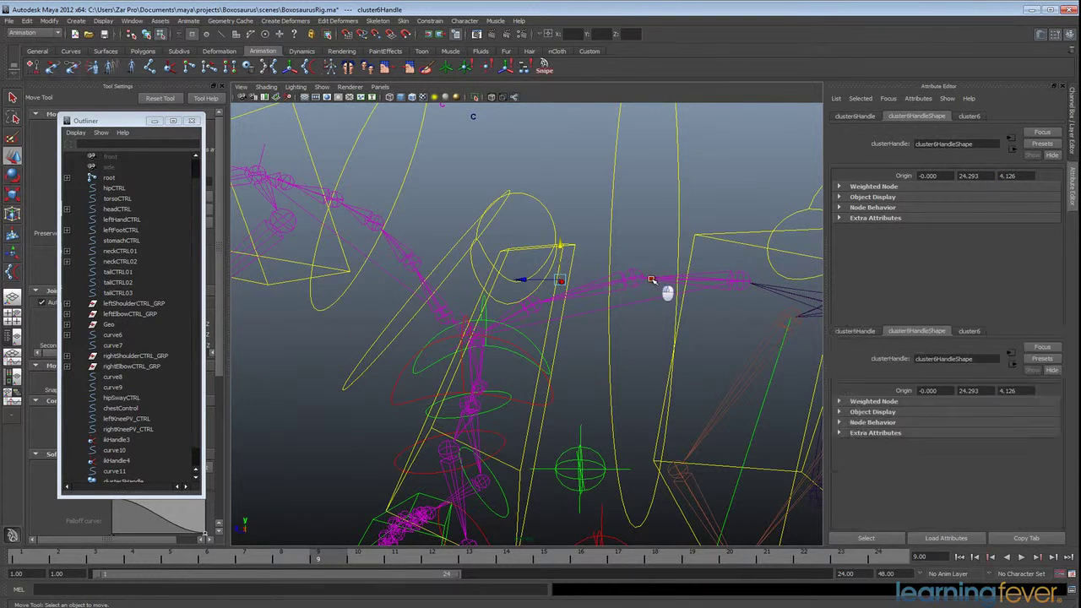
{"action": "left_click", "coordinate": [651, 277]}
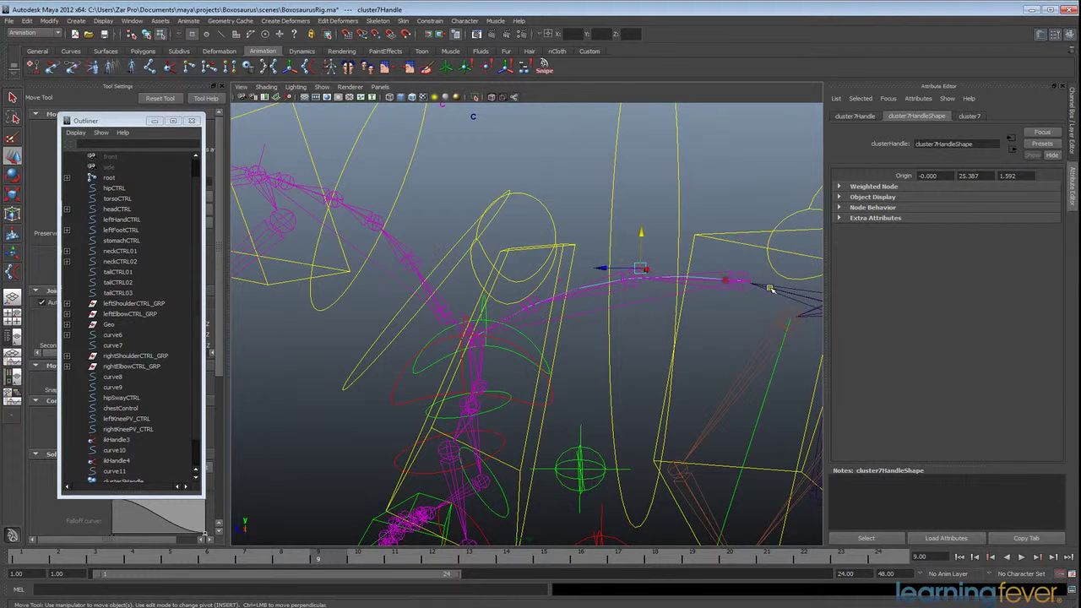
- Create a cluster on curve11's hip-end CV and set its handle shape's Origin Y to 24.863
{"action": "left_click_drag", "start_coordinate": [727, 272], "coordinate": [758, 290]}
{"action": "left_click_drag", "start_coordinate": [654, 244], "coordinate": [641, 300], "text": "alt"}
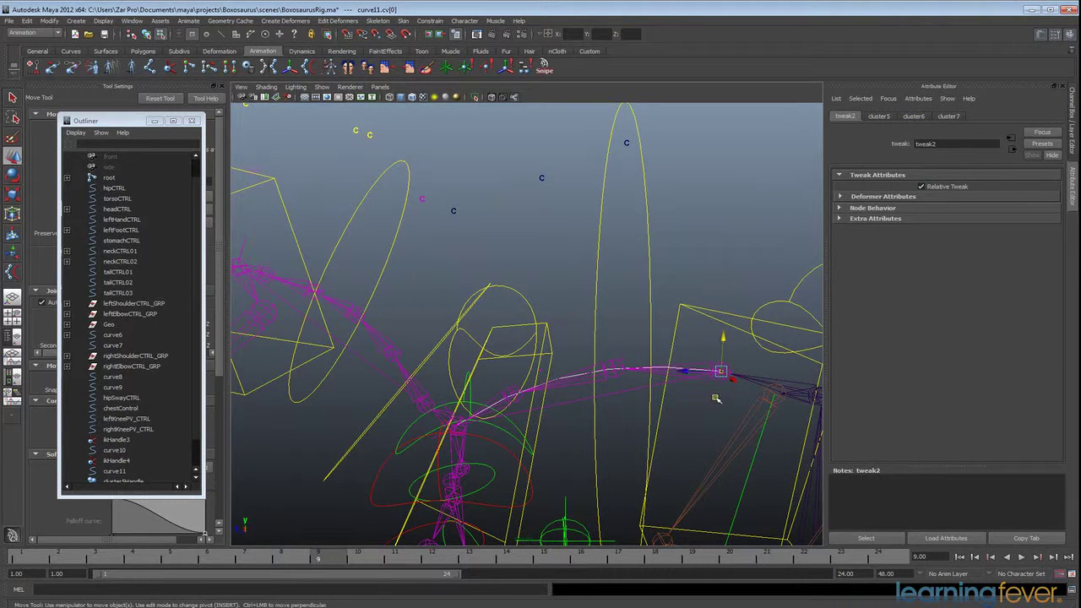
{"action": "key", "text": "g"}
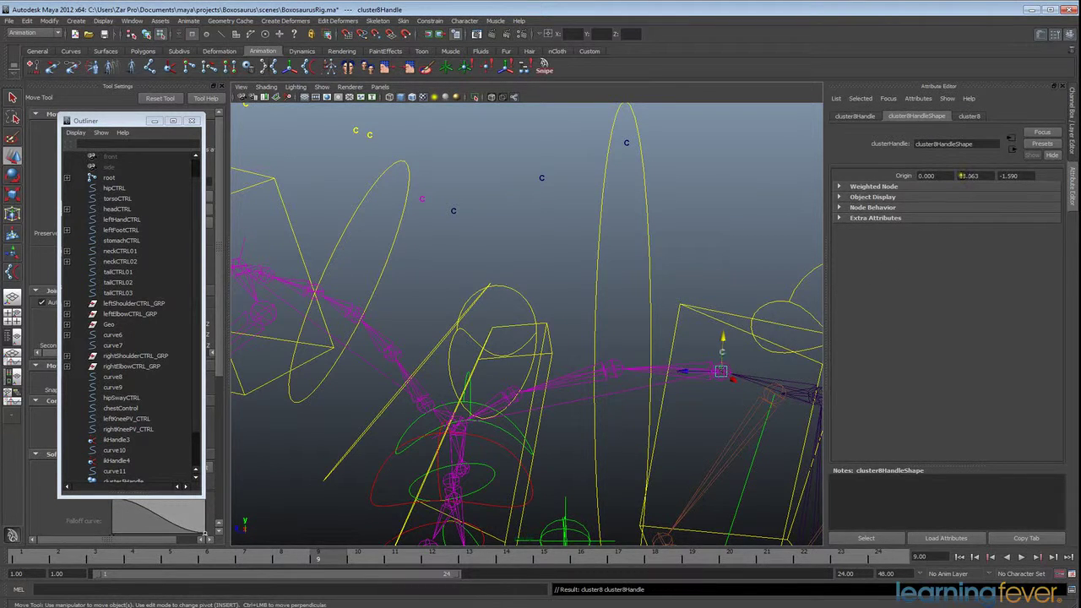
- Create an IK spline handle along the tail between the tailTip joint and the tail01 joint at its base
{"action": "middle_click_drag", "start_coordinate": [777, 392], "coordinate": [550, 388], "text": "alt"}
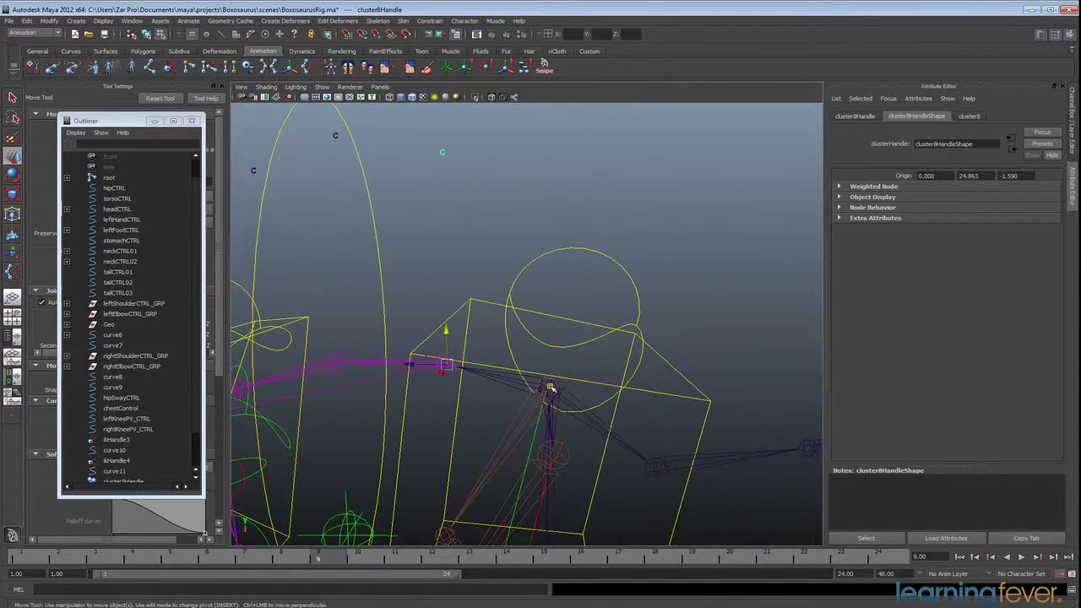
{"action": "scroll", "coordinate": [575, 393], "scroll_direction": "down", "scroll_amount": 4}
{"action": "middle_click_drag", "start_coordinate": [675, 397], "coordinate": [596, 381], "text": "alt"}
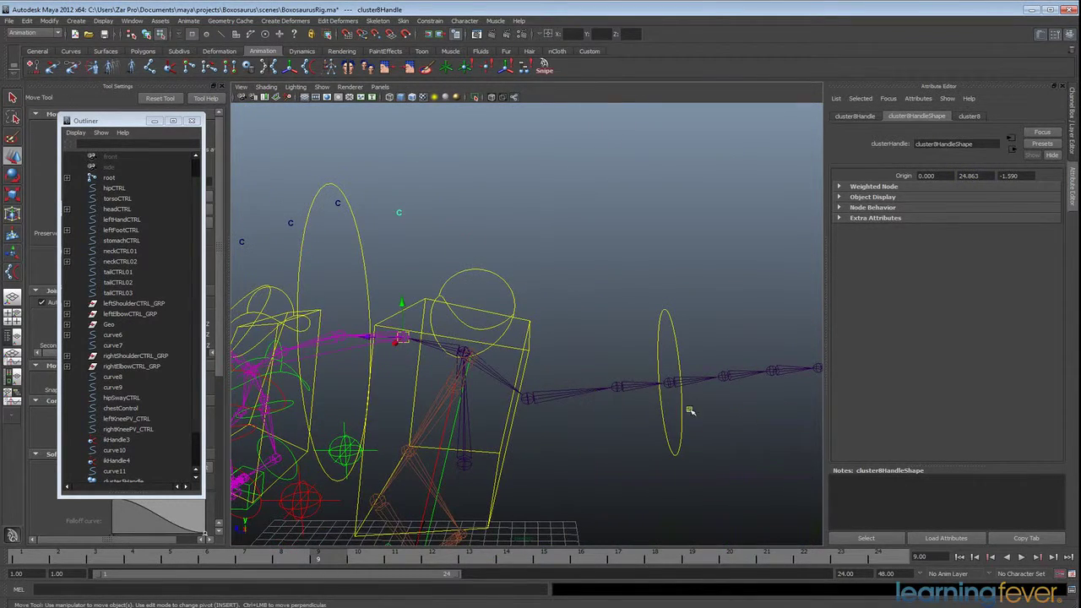
{"action": "left_click_drag", "start_coordinate": [690, 410], "coordinate": [599, 395], "text": "alt"}
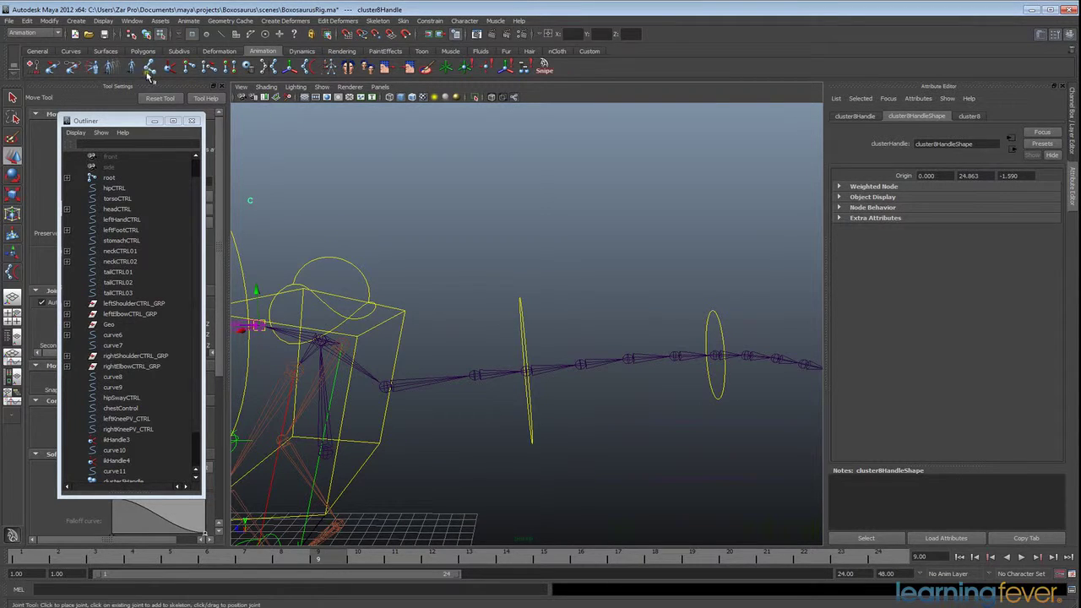
{"action": "left_click", "coordinate": [302, 67]}
{"action": "left_click_drag", "start_coordinate": [562, 363], "coordinate": [476, 343], "text": "alt"}
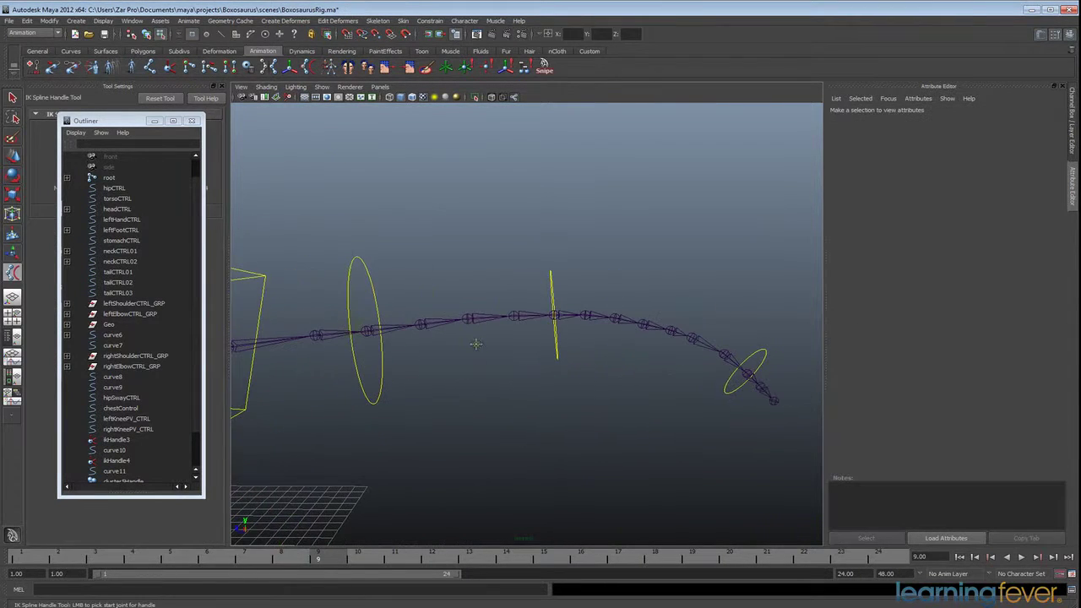
{"action": "left_click", "coordinate": [790, 411]}
{"action": "left_click_drag", "start_coordinate": [714, 408], "coordinate": [464, 363], "text": "alt"}
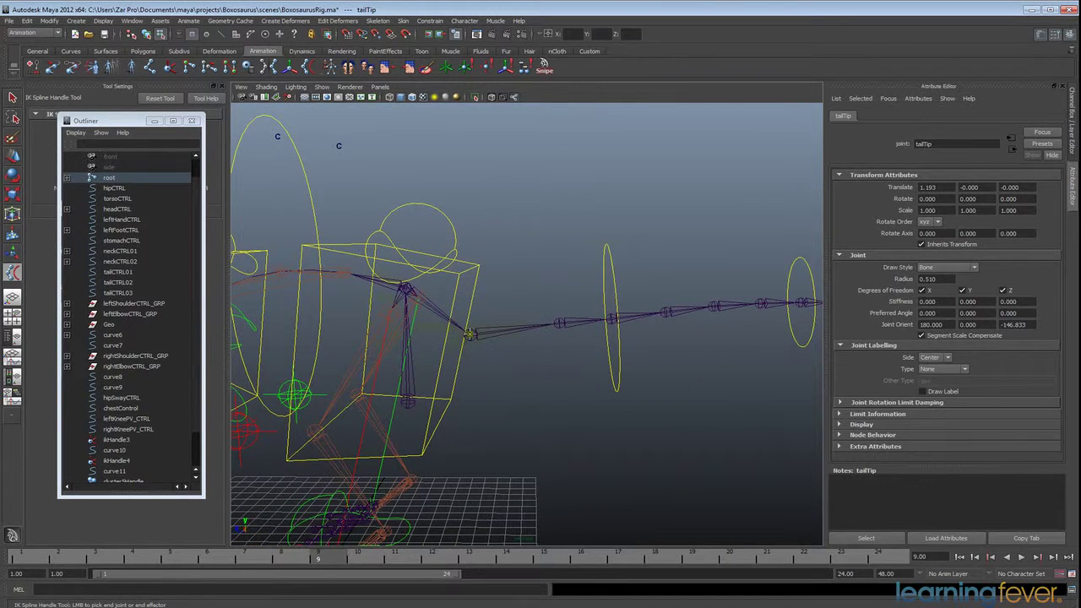
{"action": "left_click", "coordinate": [470, 334]}
{"action": "key", "text": "w"}
- Show the polygons to compare the tail geometry with the tail joints and IK curve, and hide them again
{"action": "left_click_drag", "start_coordinate": [656, 379], "coordinate": [424, 369], "text": "alt"}
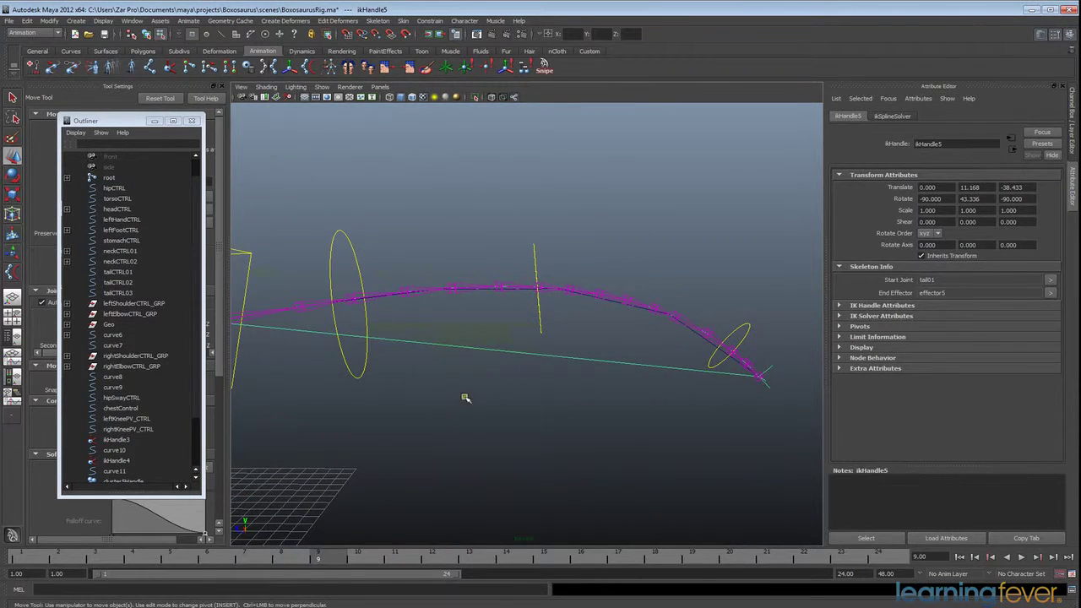
{"action": "middle_click_drag", "start_coordinate": [541, 402], "coordinate": [625, 362], "text": "alt"}
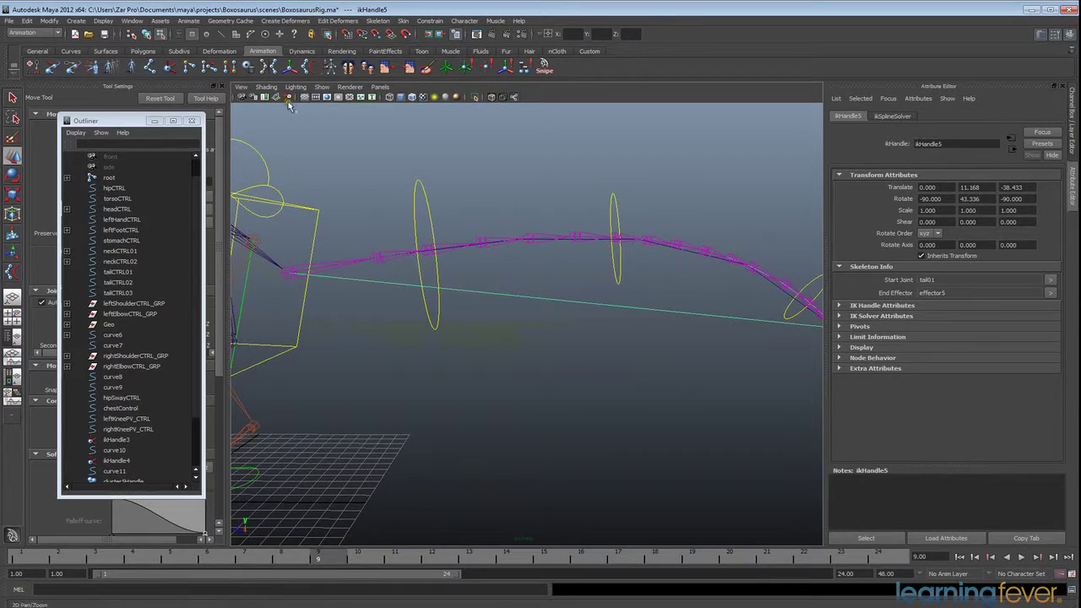
{"action": "left_click", "coordinate": [323, 87]}
{"action": "left_click", "coordinate": [338, 157]}
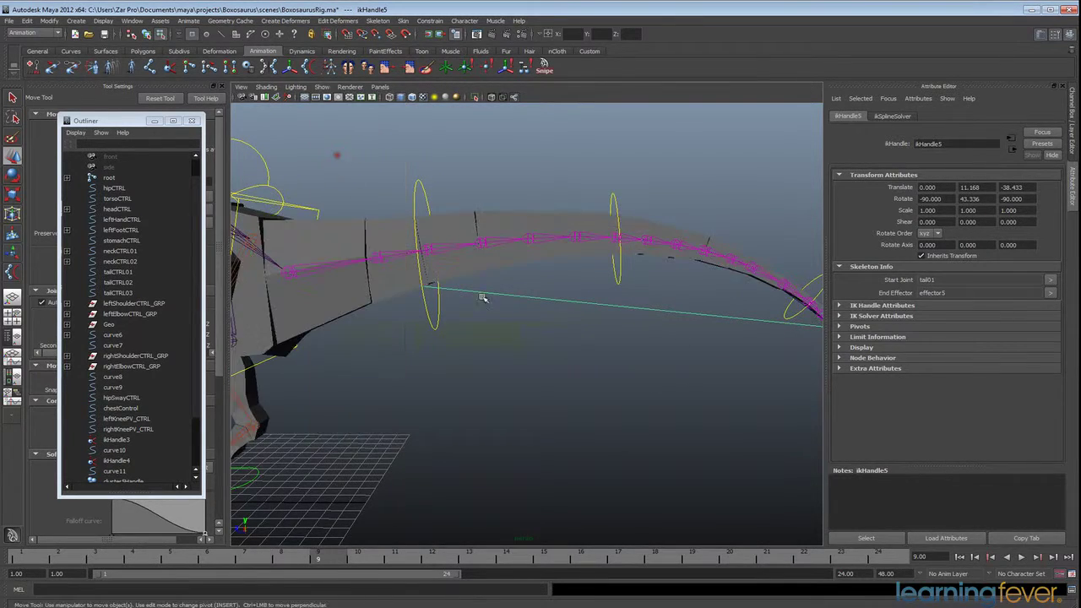
{"action": "left_click_drag", "start_coordinate": [482, 298], "coordinate": [603, 283], "text": "alt"}
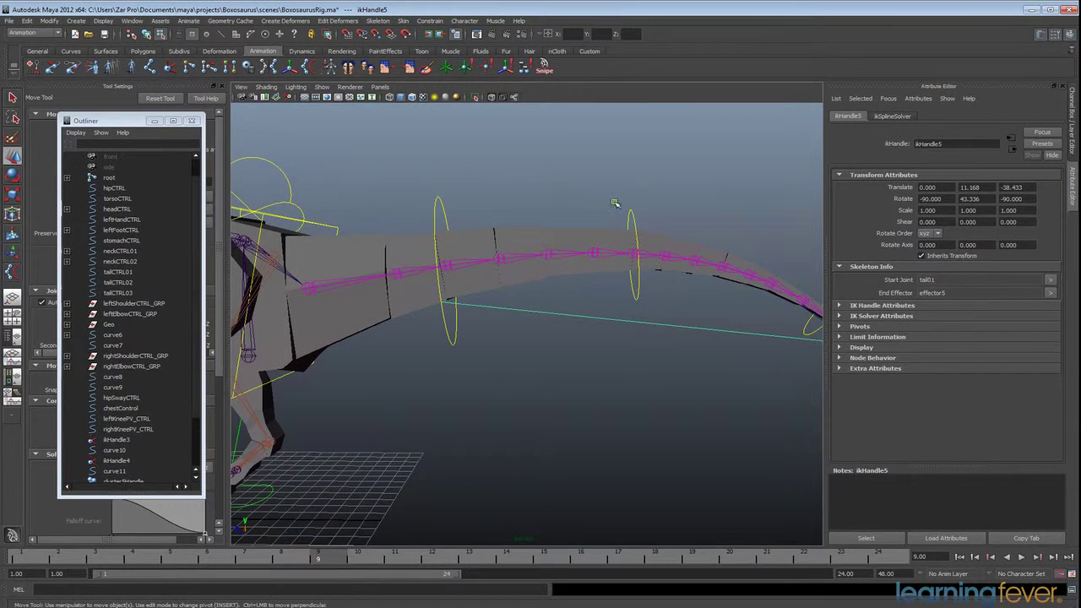
{"action": "left_click", "coordinate": [323, 87]}
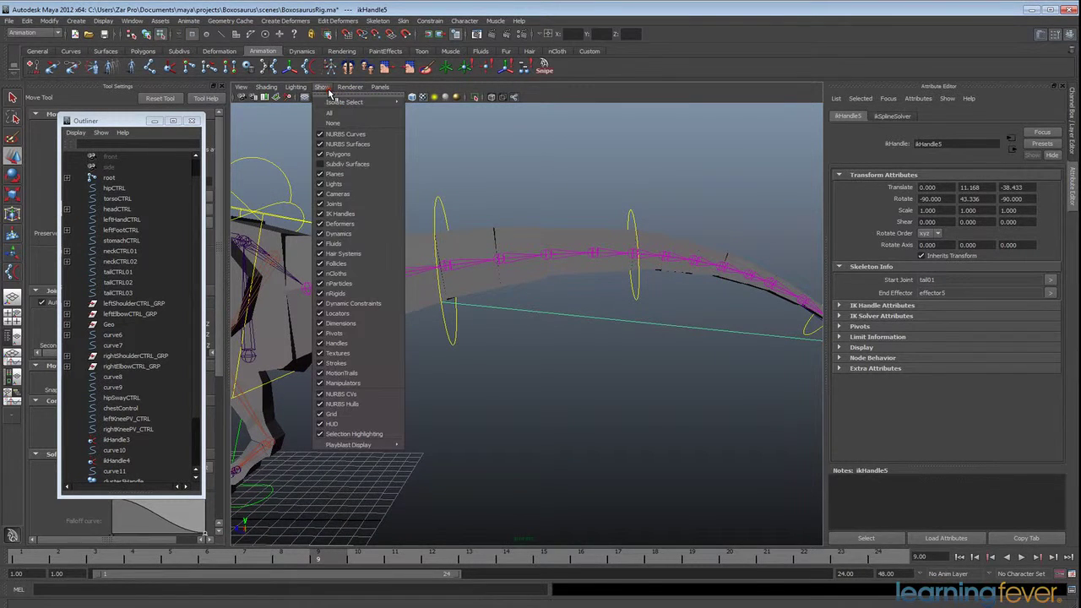
{"action": "left_click", "coordinate": [338, 156]}
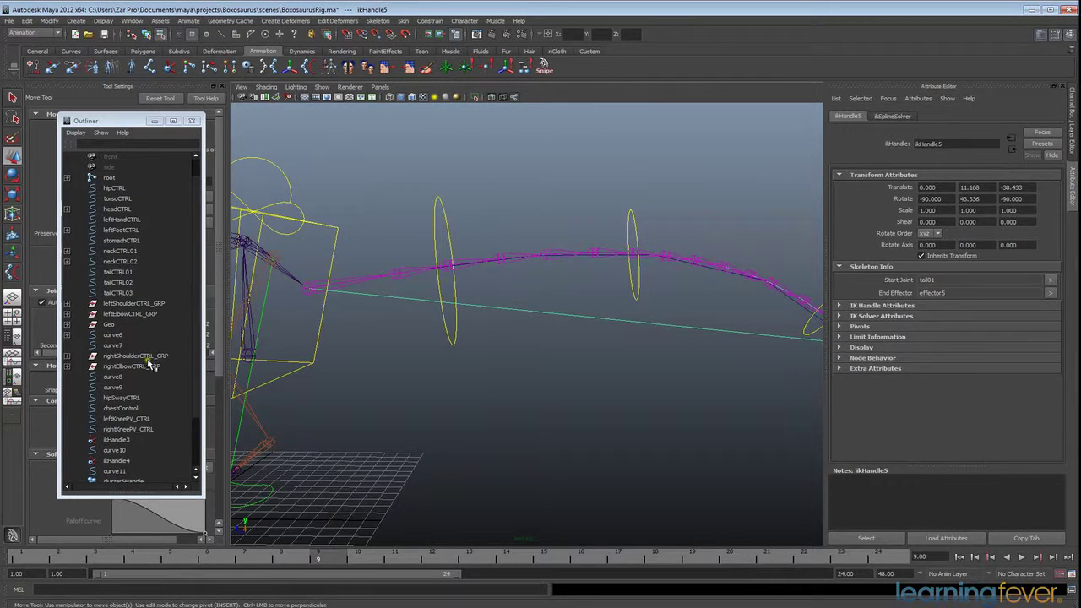
- Lower CV 2 of the tail's IK spline curve curve12 straight down to about Y 18.0
{"action": "left_click_drag", "start_coordinate": [195, 352], "coordinate": [211, 438]}
{"action": "left_click", "coordinate": [119, 472]}
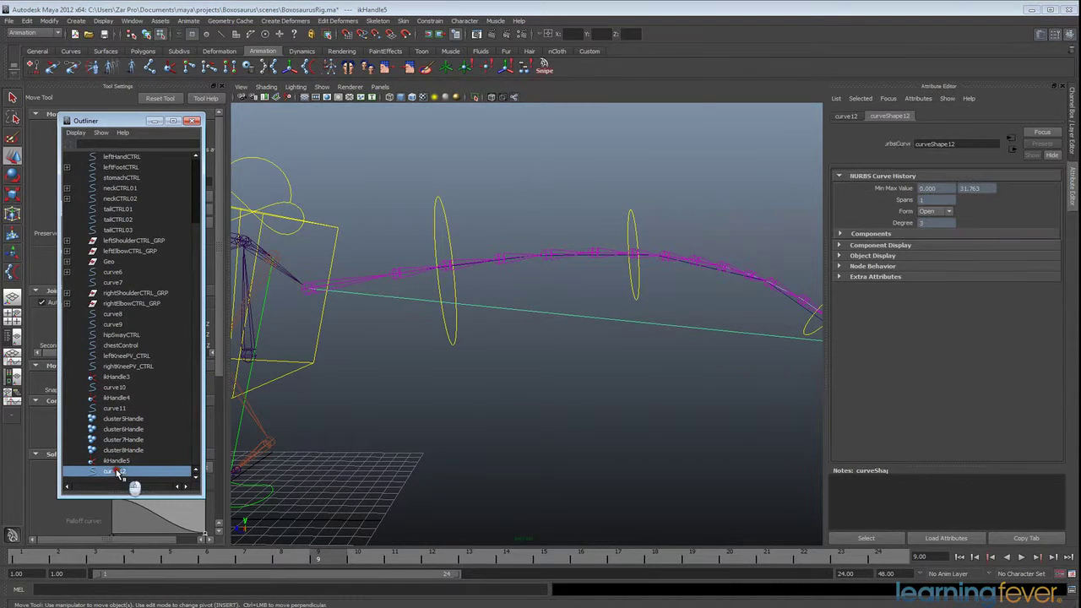
{"action": "middle_click_drag", "start_coordinate": [631, 379], "coordinate": [590, 379], "text": "alt"}
{"action": "scroll", "coordinate": [591, 379], "scroll_direction": "up", "scroll_amount": 4}
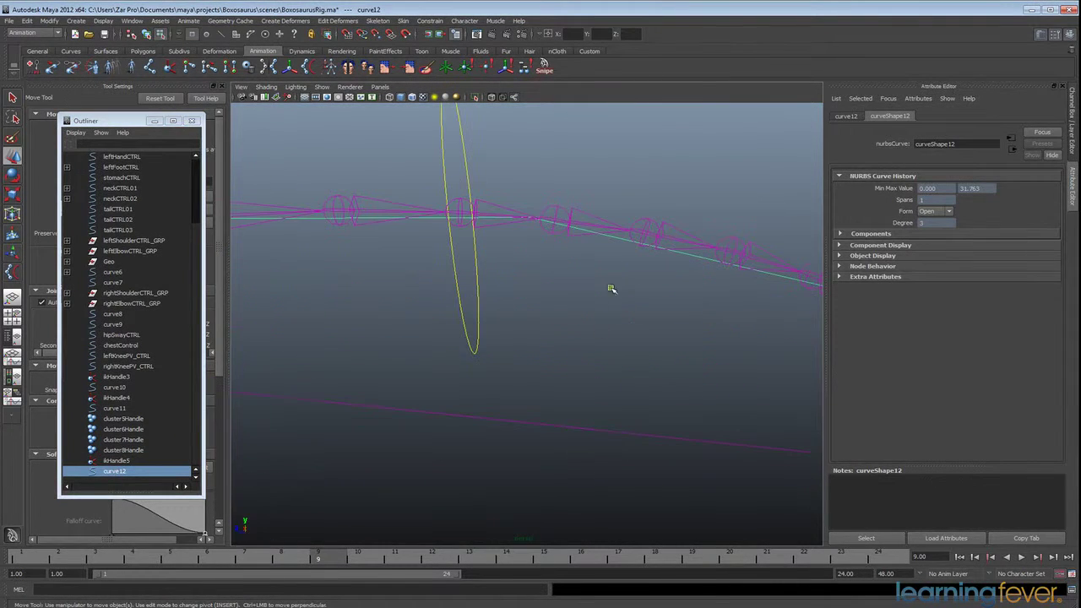
{"action": "left_click", "coordinate": [692, 256]}
{"action": "left_click_drag", "start_coordinate": [651, 267], "coordinate": [637, 299], "text": "alt"}
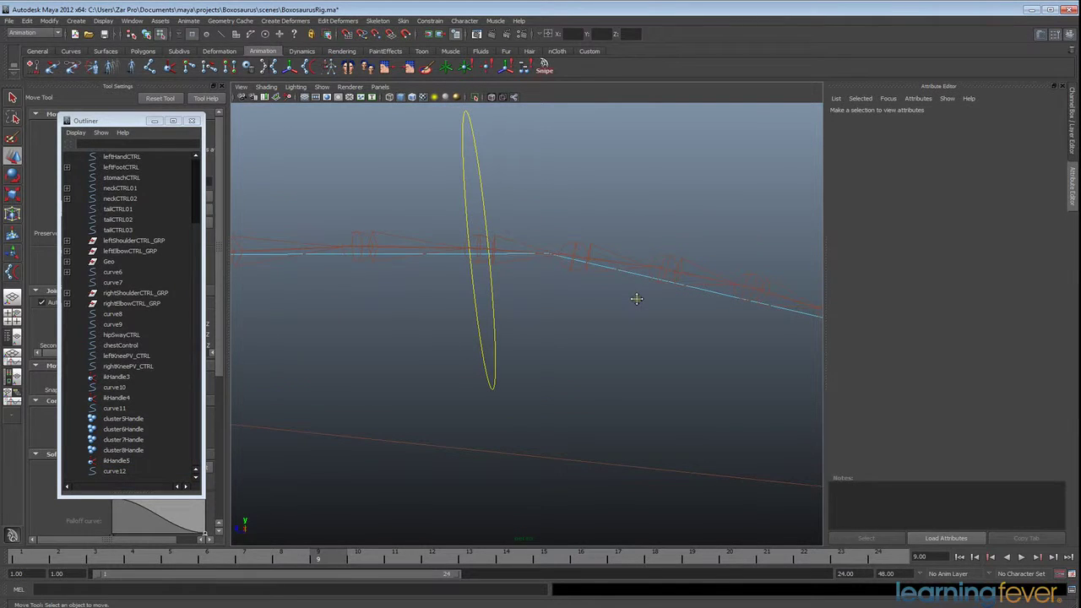
{"action": "key", "text": "ctrl+z"}
{"action": "key", "text": "ctrl+z"}
{"action": "scroll", "coordinate": [647, 300], "scroll_direction": "down", "scroll_amount": 5}
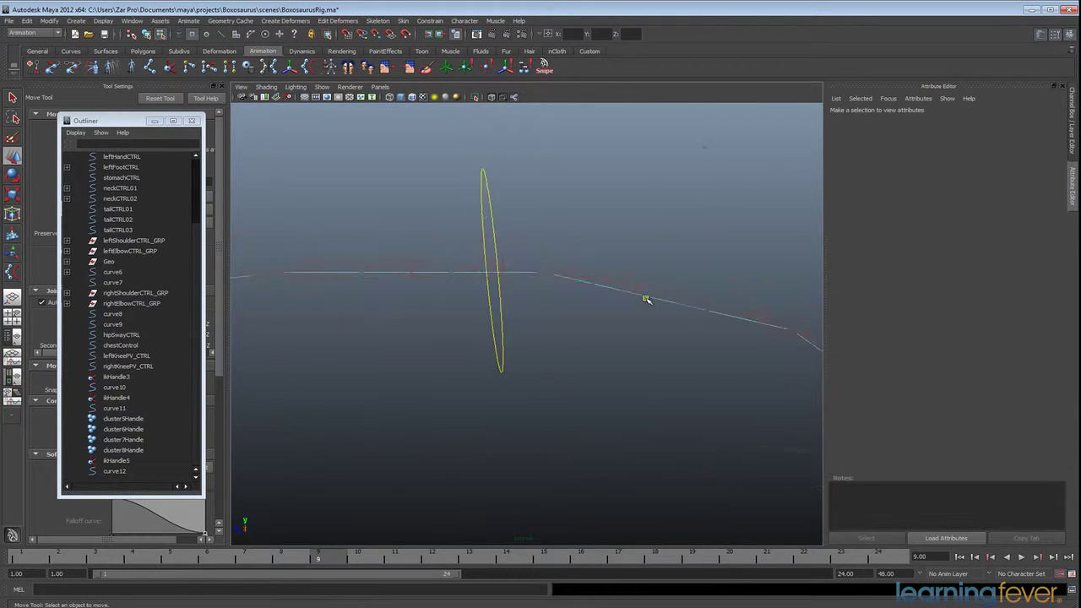
{"action": "left_click_drag", "start_coordinate": [609, 205], "coordinate": [653, 248]}
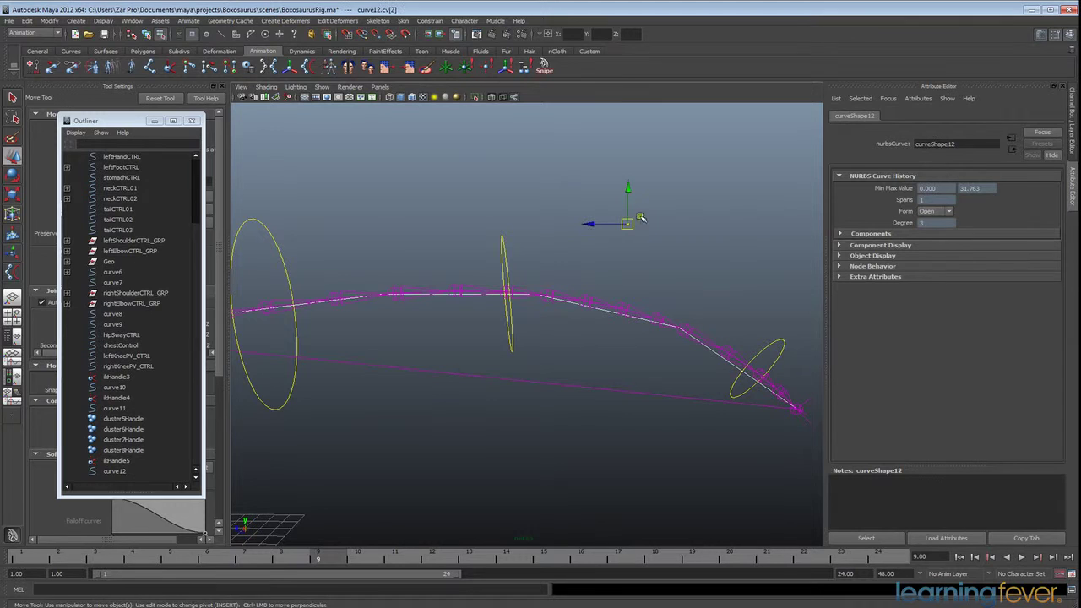
{"action": "left_click_drag", "start_coordinate": [630, 196], "coordinate": [645, 237]}
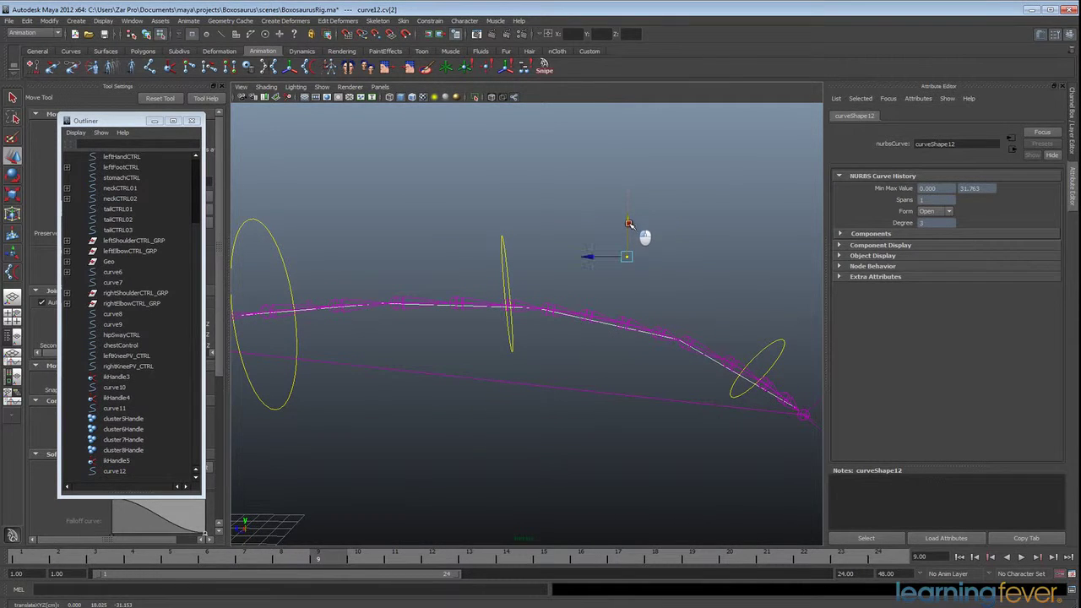
- Show the polygons and lower the same curve12 CV slightly further to flatten the tail's arch
{"action": "left_click", "coordinate": [322, 87]}
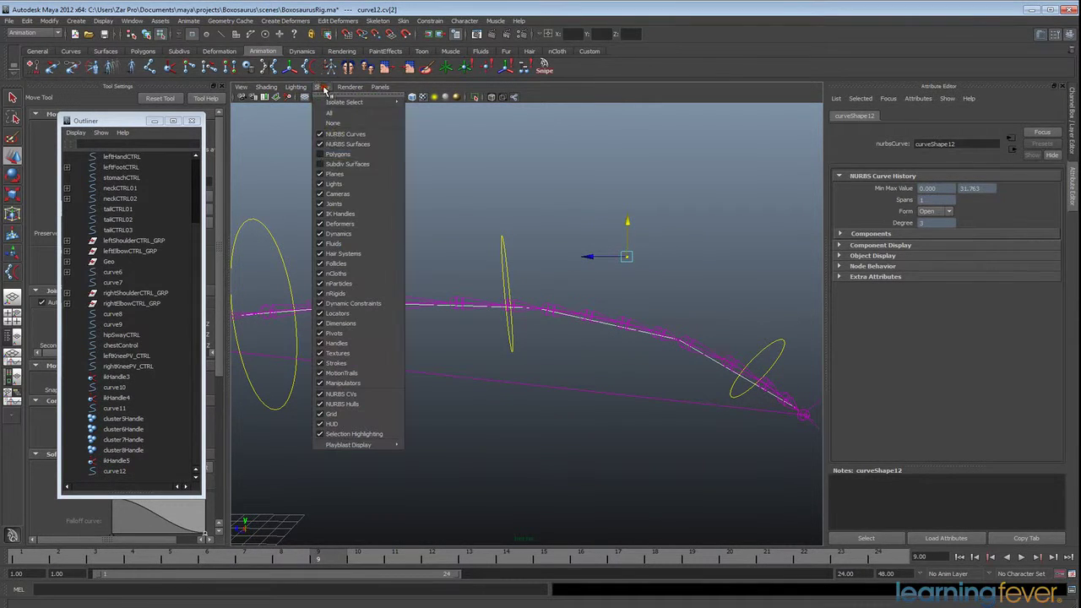
{"action": "left_click", "coordinate": [347, 154]}
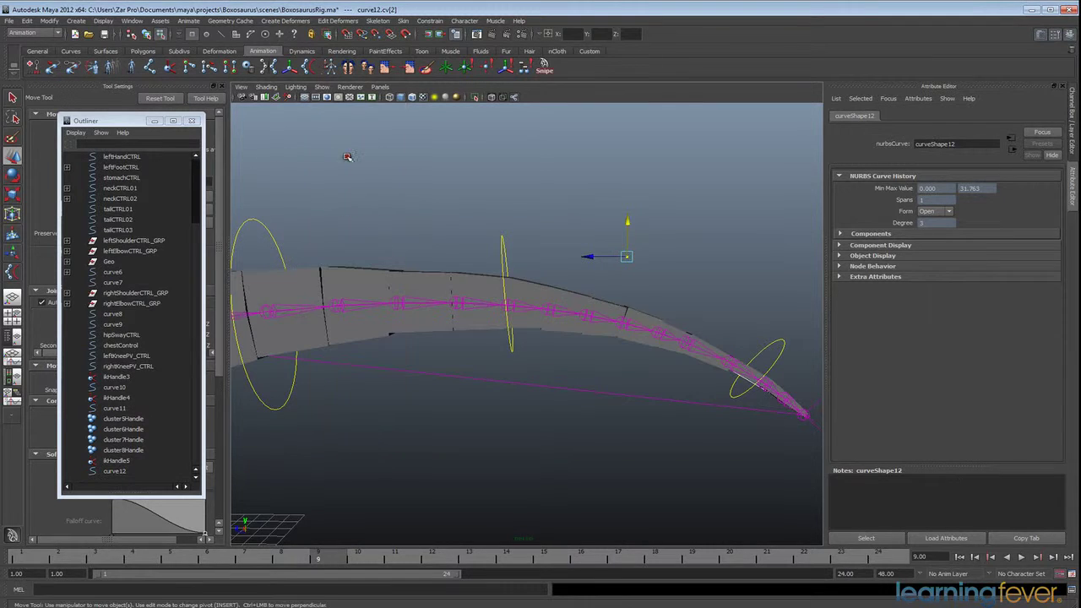
{"action": "left_click_drag", "start_coordinate": [627, 221], "coordinate": [628, 240]}
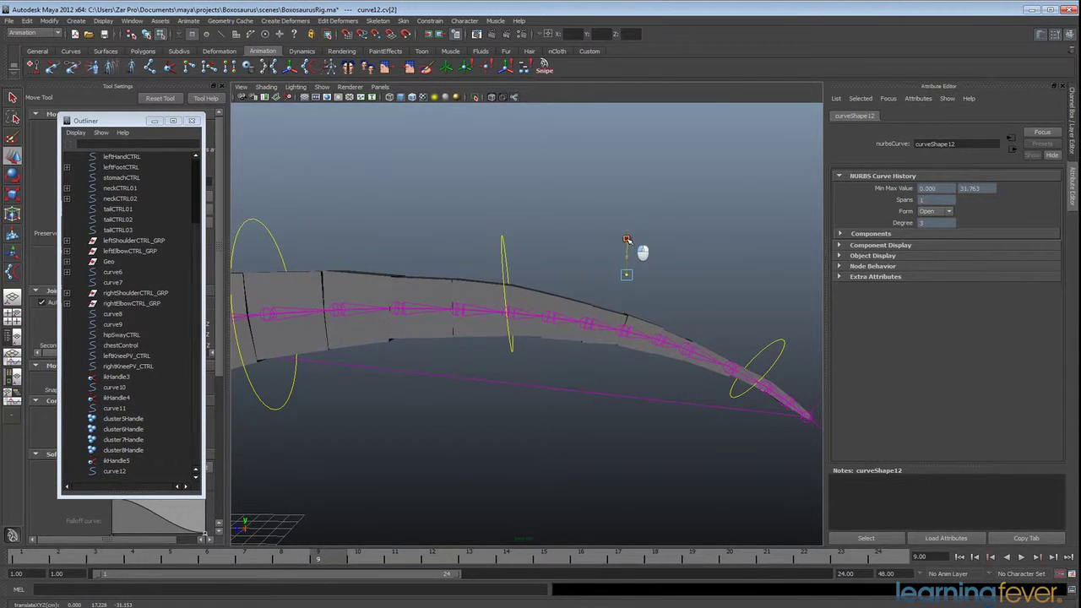
{"action": "scroll", "coordinate": [627, 239], "scroll_direction": "down", "scroll_amount": 5}
{"action": "left_click_drag", "start_coordinate": [563, 273], "coordinate": [563, 282]}
- Examine the tail's shape against the whole body and the spine clusters' positions relative to the control curves
{"action": "left_click_drag", "start_coordinate": [499, 293], "coordinate": [467, 293], "text": "alt"}
{"action": "middle_click_drag", "start_coordinate": [468, 293], "coordinate": [653, 322], "text": "alt"}
{"action": "left_click_drag", "start_coordinate": [653, 322], "coordinate": [712, 315], "text": "alt"}
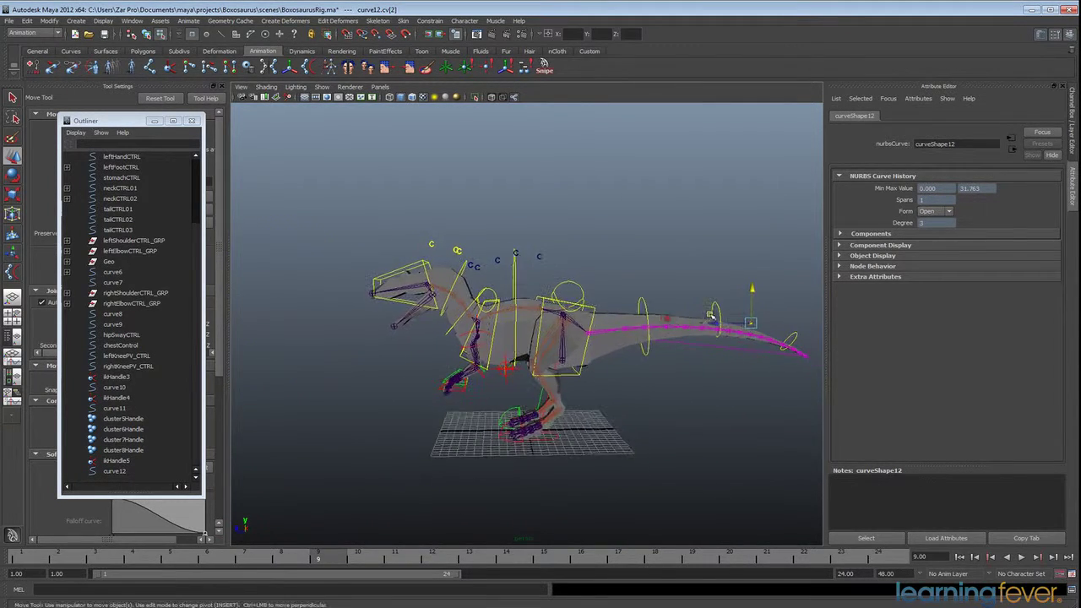
{"action": "middle_click_drag", "start_coordinate": [711, 315], "coordinate": [645, 326], "text": "alt"}
{"action": "scroll", "coordinate": [645, 330], "scroll_direction": "up", "scroll_amount": 4}
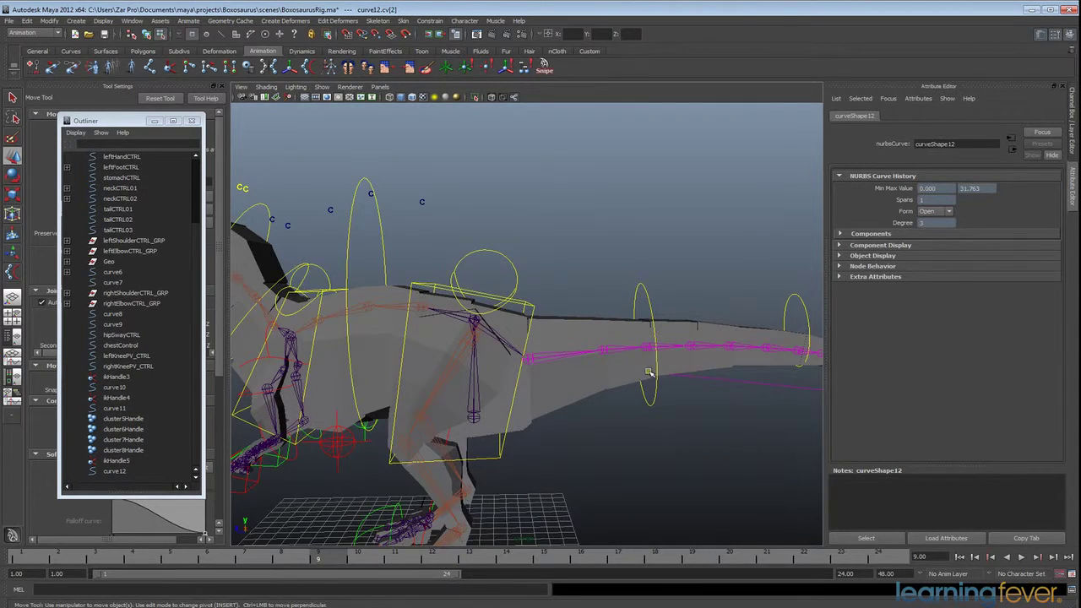
{"action": "middle_click_drag", "start_coordinate": [649, 372], "coordinate": [419, 374], "text": "alt"}
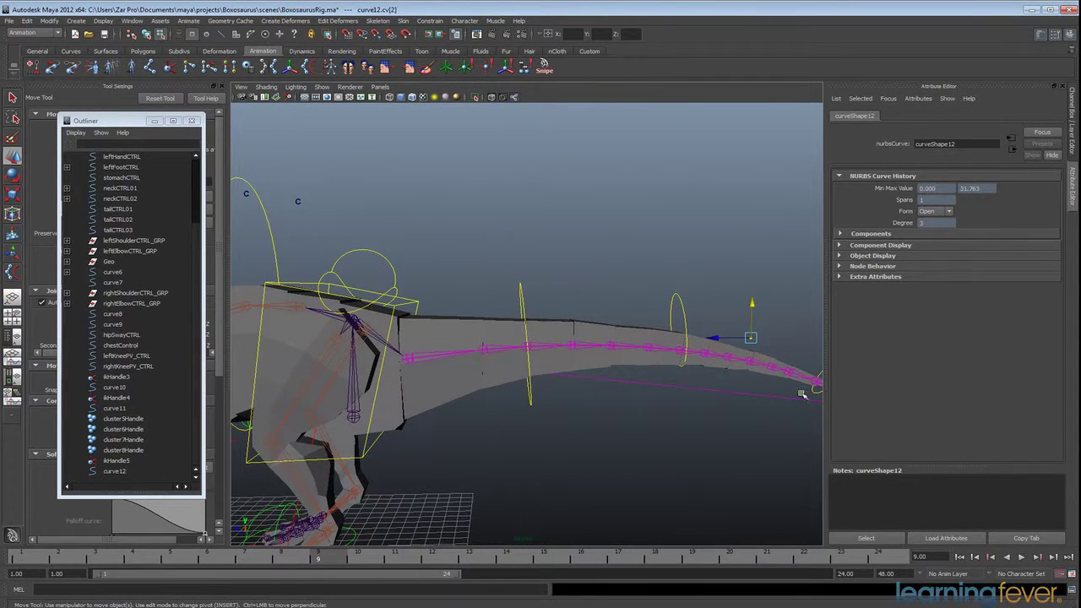
{"action": "left_click_drag", "start_coordinate": [802, 394], "coordinate": [426, 244], "text": "alt"}
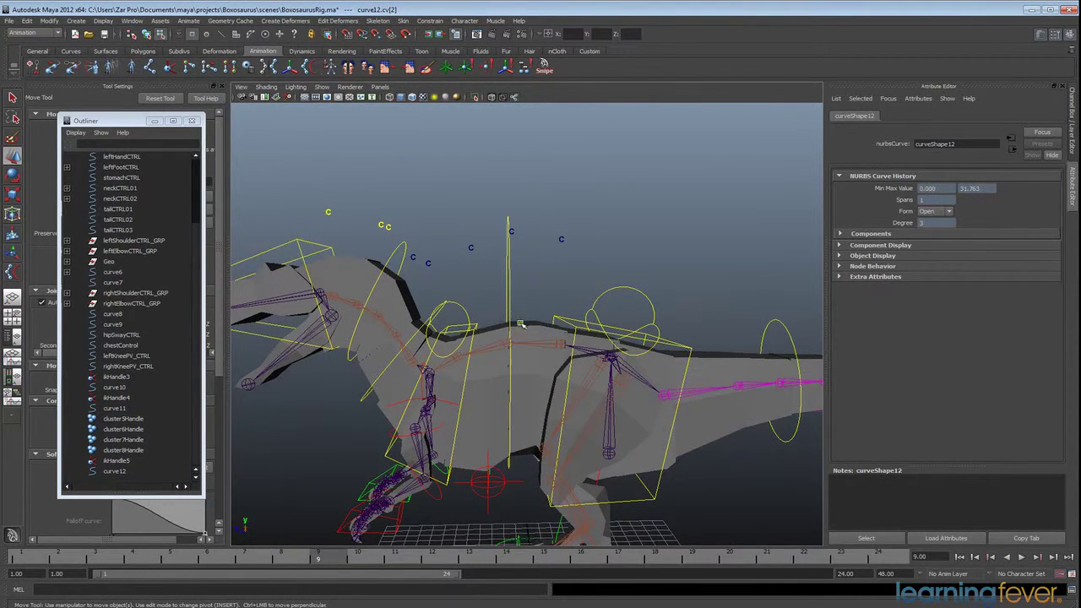
{"action": "left_click_drag", "start_coordinate": [520, 325], "coordinate": [486, 332], "text": "alt"}
{"action": "left_click_drag", "start_coordinate": [422, 274], "coordinate": [439, 277], "text": "alt"}
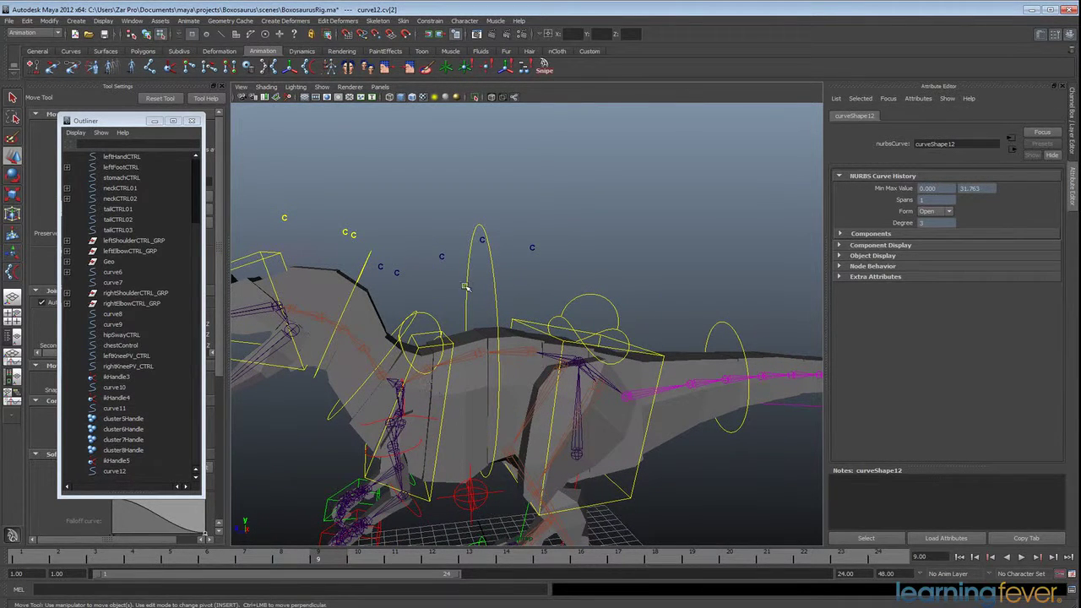
- Parent the shoulder-end spine cluster, cluster5Handle, to the chestControl curve
{"action": "left_click_drag", "start_coordinate": [504, 298], "coordinate": [597, 333], "text": "alt"}
{"action": "scroll", "coordinate": [537, 351], "scroll_direction": "up", "scroll_amount": 4}
{"action": "left_click_drag", "start_coordinate": [538, 352], "coordinate": [513, 348], "text": "alt"}
{"action": "key", "text": "F8"}
{"action": "left_click_drag", "start_coordinate": [470, 298], "coordinate": [507, 321]}
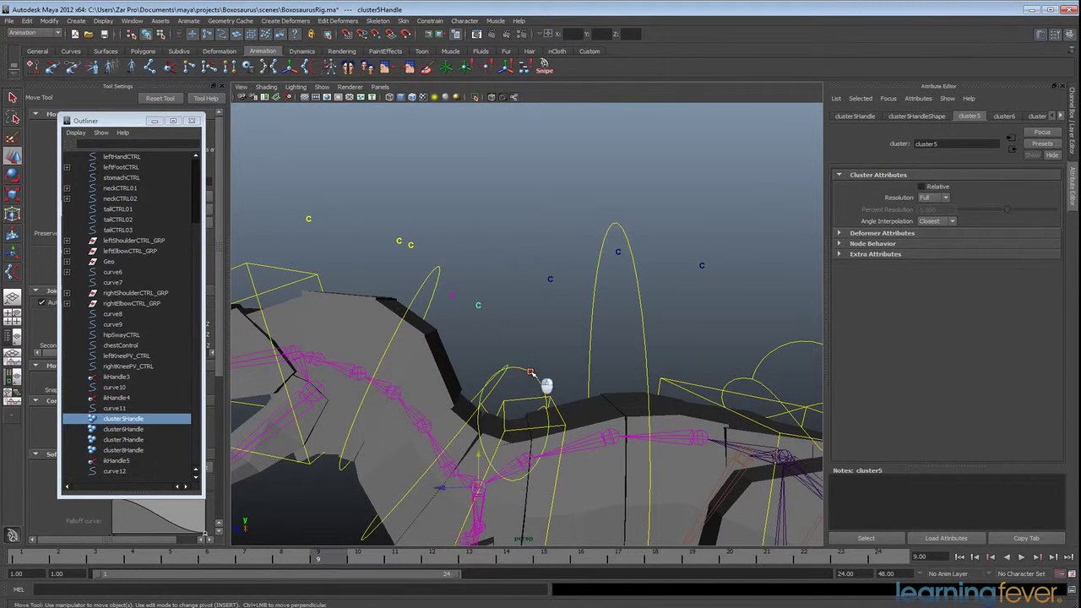
{"action": "left_click", "coordinate": [530, 372], "text": "shift"}
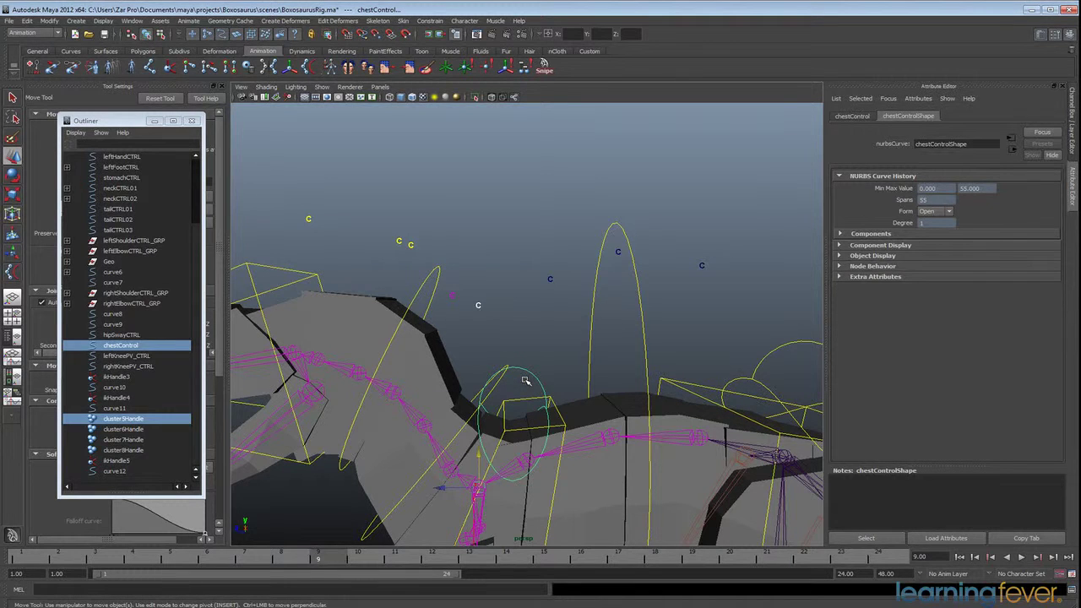
{"action": "key", "text": "p"}
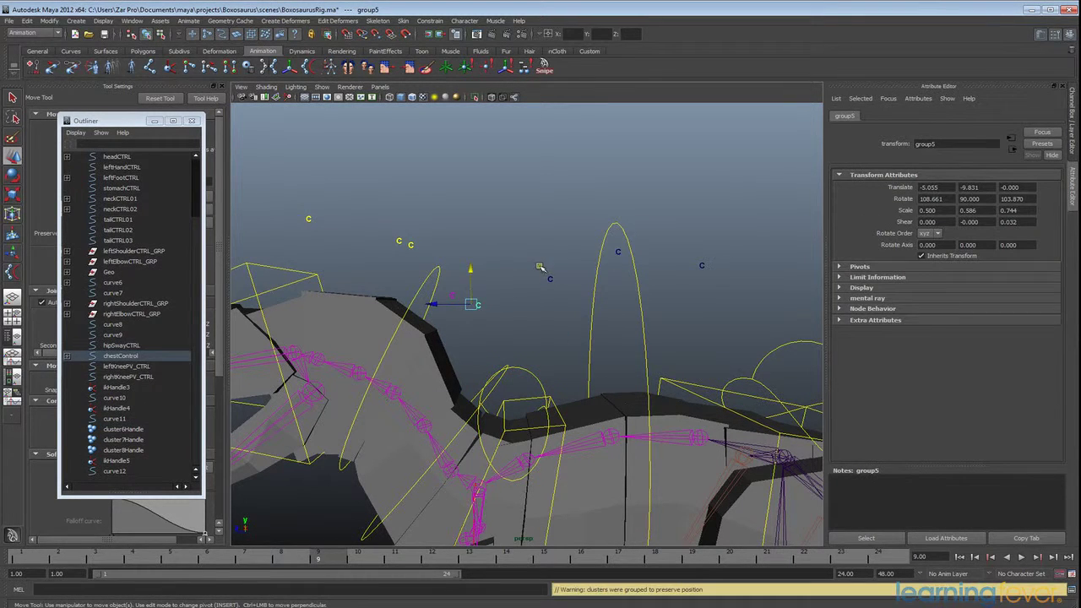
- Parent cluster6Handle to torsoCTRL and cluster7Handle to stomachCTRL
{"action": "left_click_drag", "start_coordinate": [539, 267], "coordinate": [580, 309]}
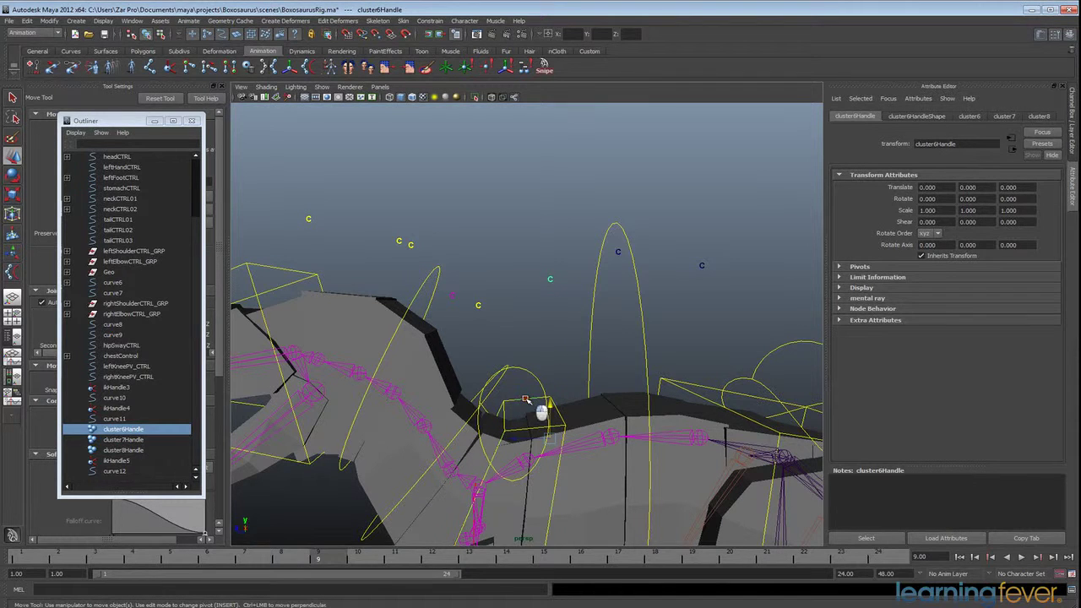
{"action": "left_click", "coordinate": [525, 400], "text": "shift"}
{"action": "key", "text": "p"}
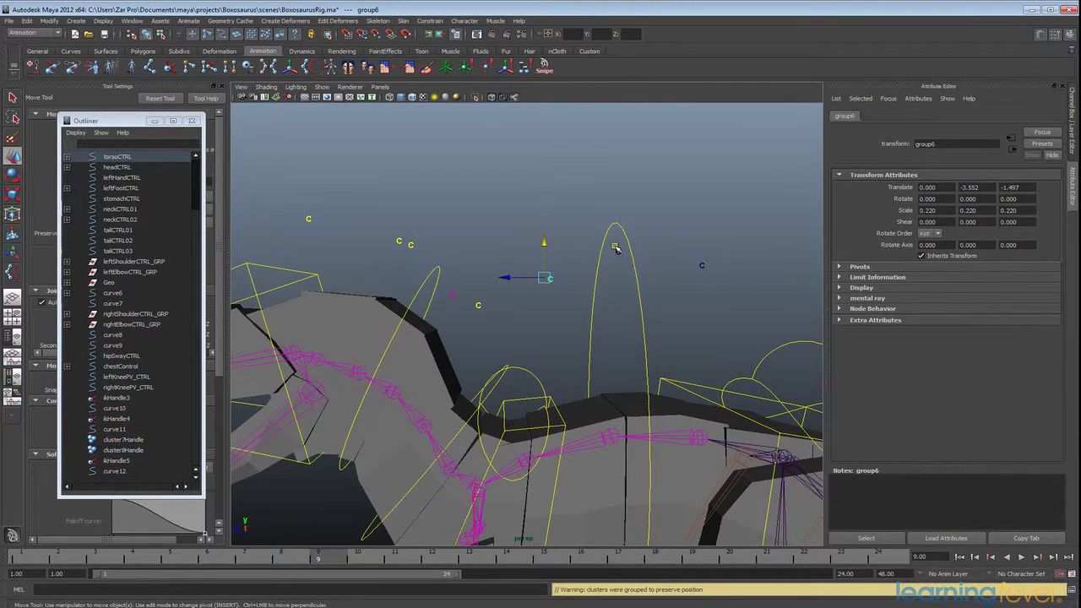
{"action": "mouse_move", "coordinate": [617, 244]}
{"action": "left_mouse_down"}
{"action": "mouse_move", "coordinate": [648, 319]}
{"action": "mouse_move", "coordinate": [615, 334]}
{"action": "left_mouse_up"}
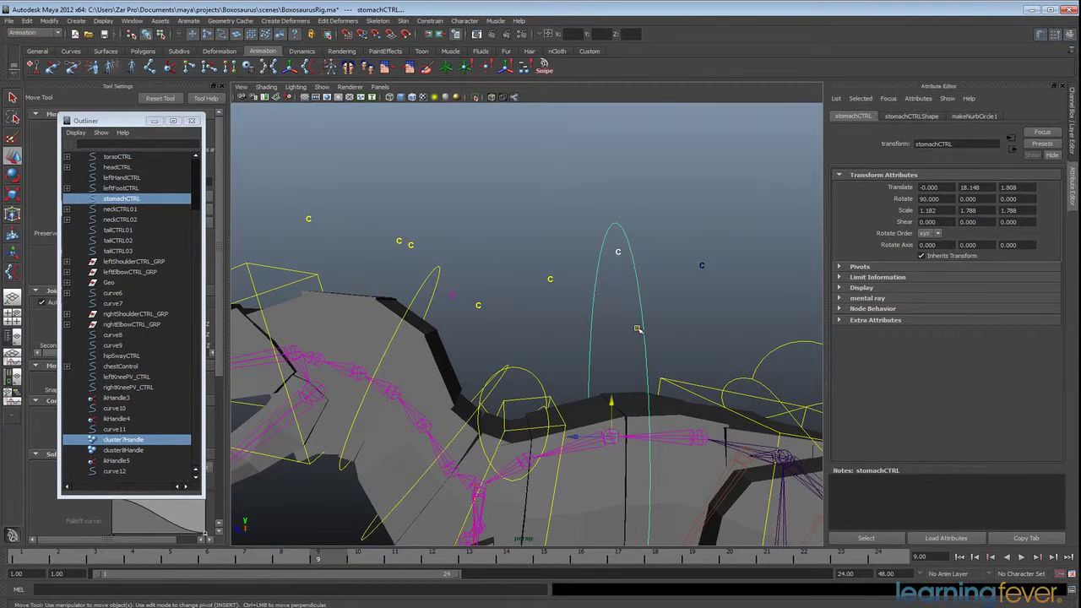
{"action": "key", "text": "p"}
- Parent the hip-end spine cluster, cluster8Handle, to the hip joint
{"action": "left_click_drag", "start_coordinate": [688, 255], "coordinate": [736, 299]}
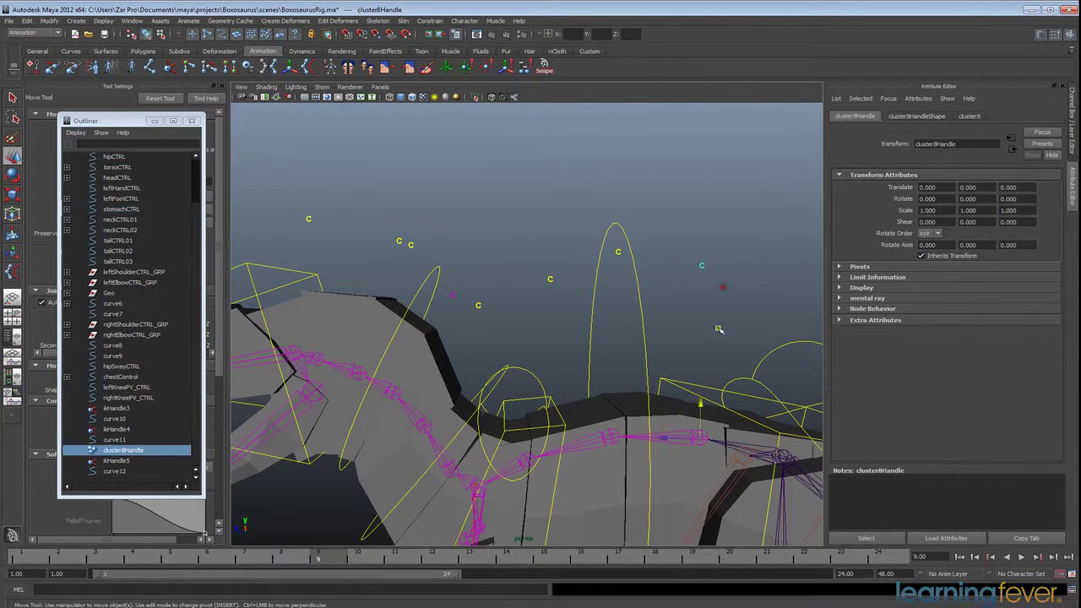
{"action": "left_click_drag", "start_coordinate": [735, 351], "coordinate": [581, 312], "text": "alt"}
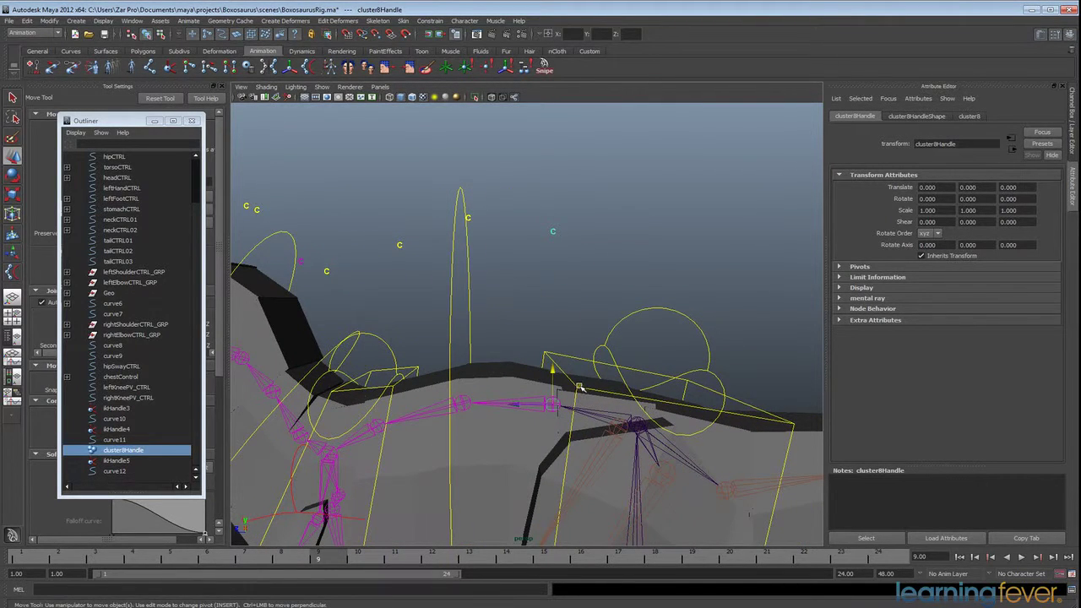
{"action": "middle_click_drag", "start_coordinate": [639, 417], "coordinate": [631, 352], "text": "alt"}
{"action": "mouse_move", "coordinate": [632, 352]}
{"action": "left_mouse_down", "text": "alt"}
{"action": "mouse_move", "coordinate": [620, 366]}
{"action": "mouse_move", "coordinate": [621, 354]}
{"action": "left_mouse_up", "text": "alt"}
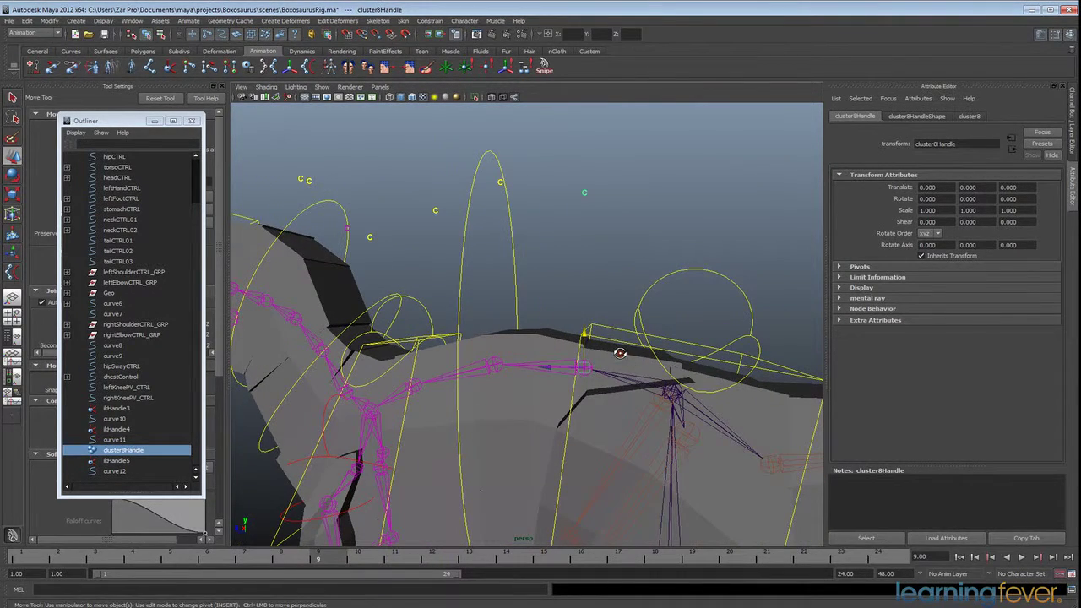
{"action": "left_click", "coordinate": [626, 379]}
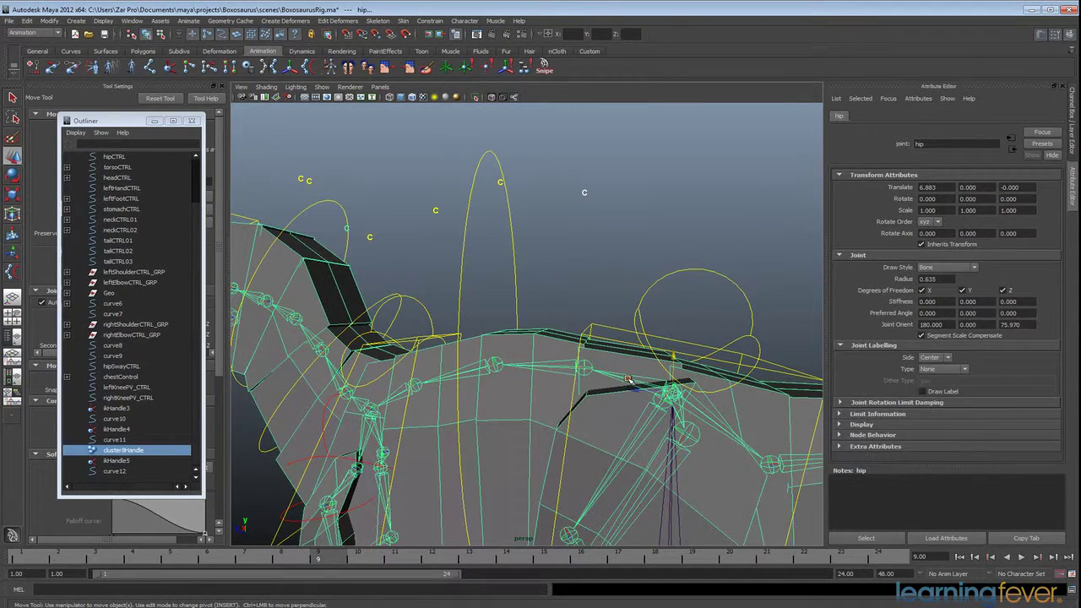
{"action": "key", "text": "p"}
- Examine the joint chain and control curves along the tail from its base to its tip
{"action": "middle_click_drag", "start_coordinate": [728, 420], "coordinate": [431, 377], "text": "alt"}
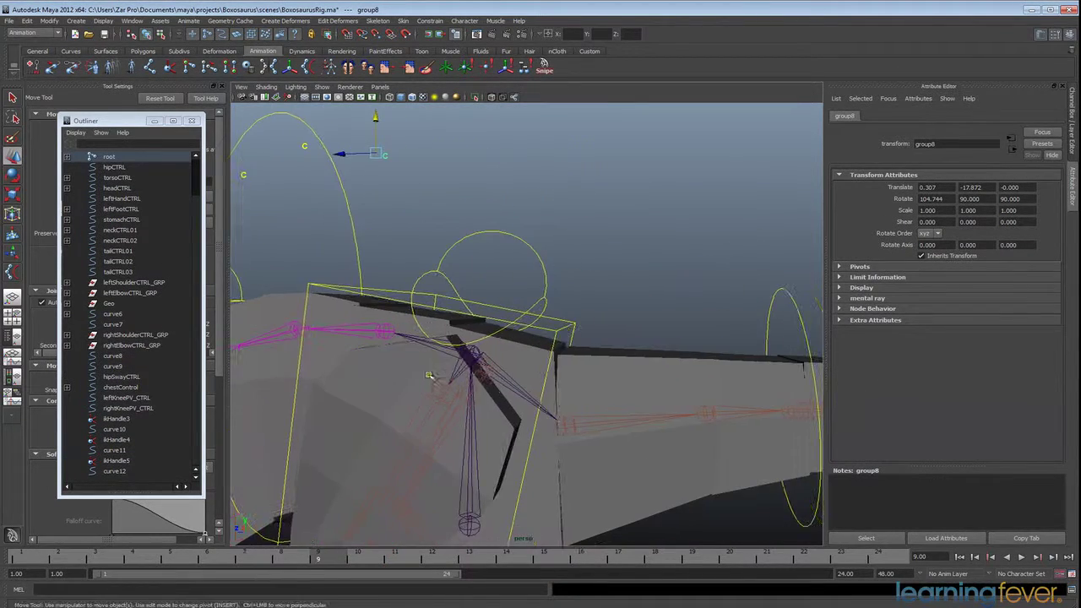
{"action": "scroll", "coordinate": [645, 402], "scroll_direction": "down", "scroll_amount": 3}
{"action": "middle_click_drag", "start_coordinate": [690, 400], "coordinate": [609, 400], "text": "alt"}
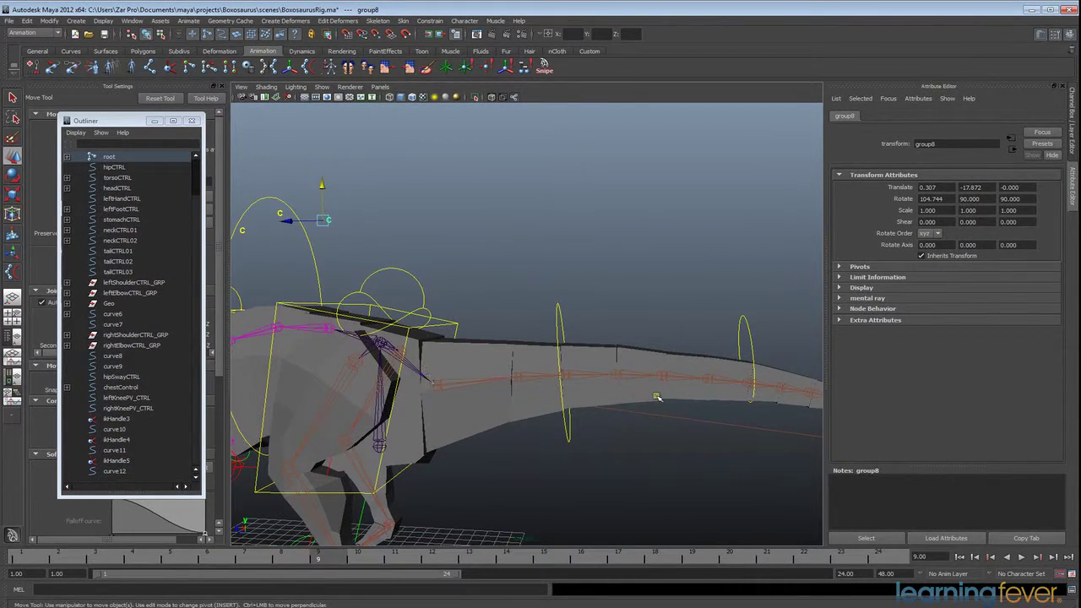
{"action": "middle_click_drag", "start_coordinate": [697, 388], "coordinate": [490, 364], "text": "alt"}
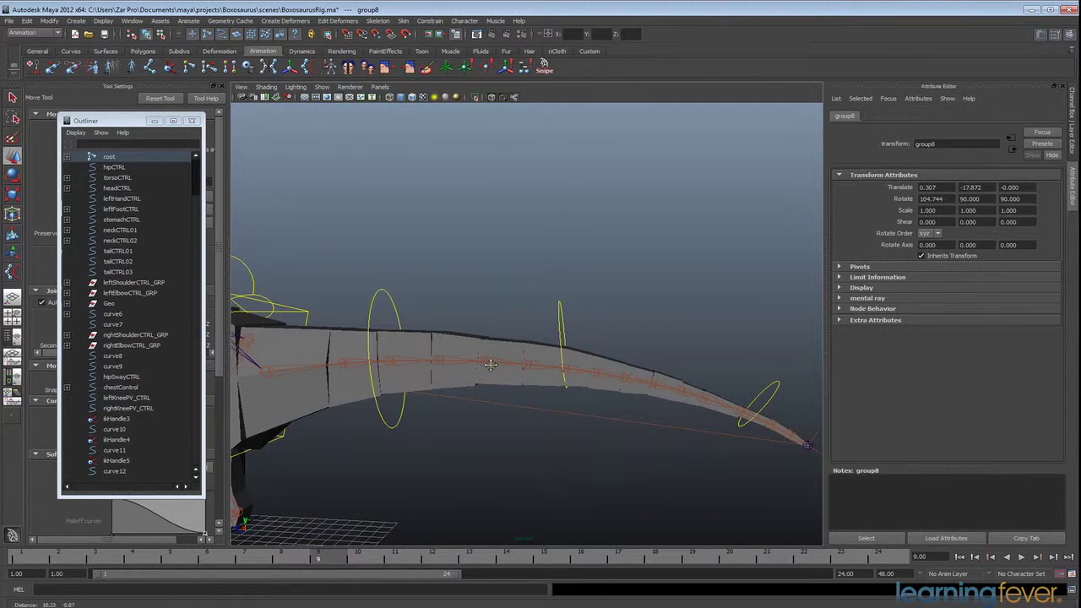